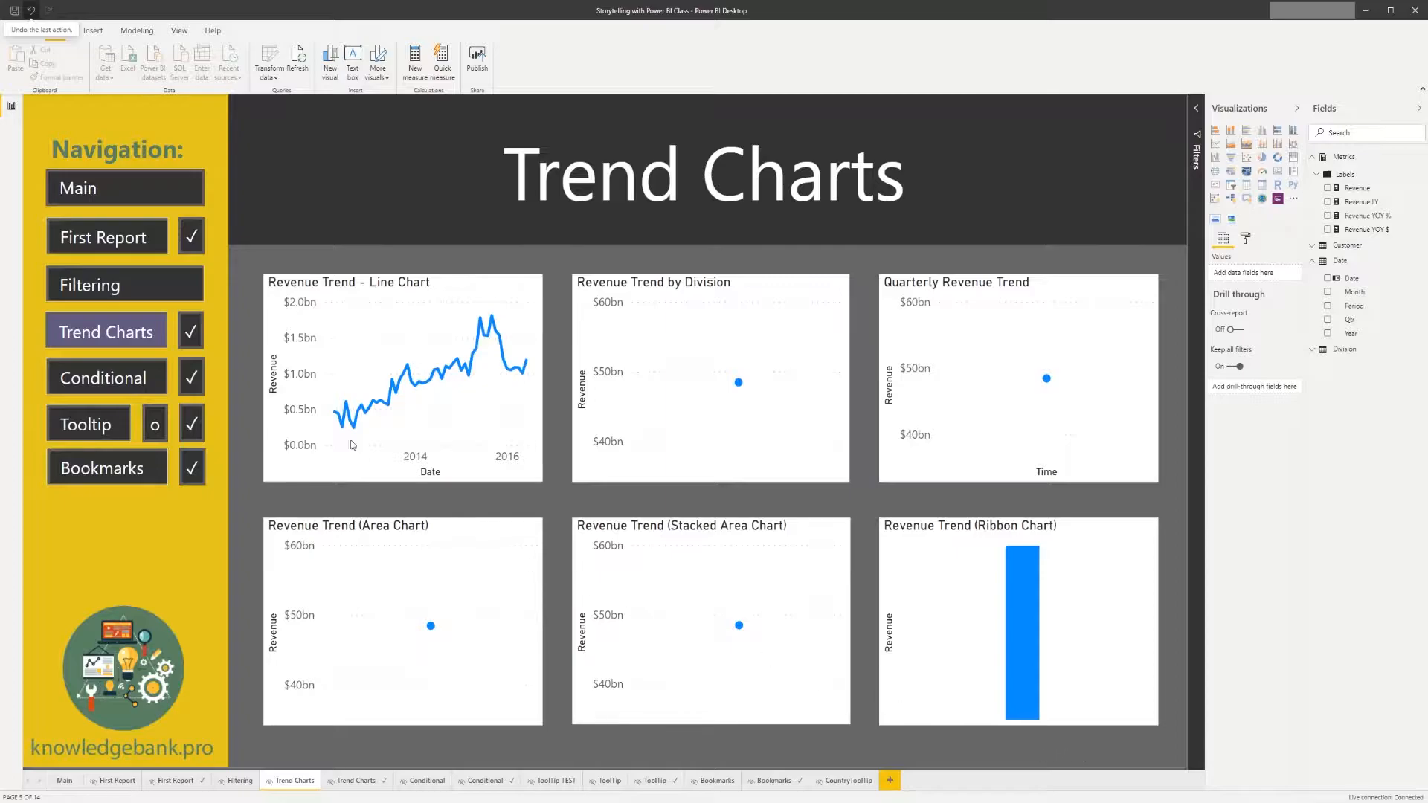
# View the completed version of the Trend Charts page and return to the practice page.
pyautogui.keyDown('ctrl'); pyautogui.click(195, 340); pyautogui.keyUp('ctrl')
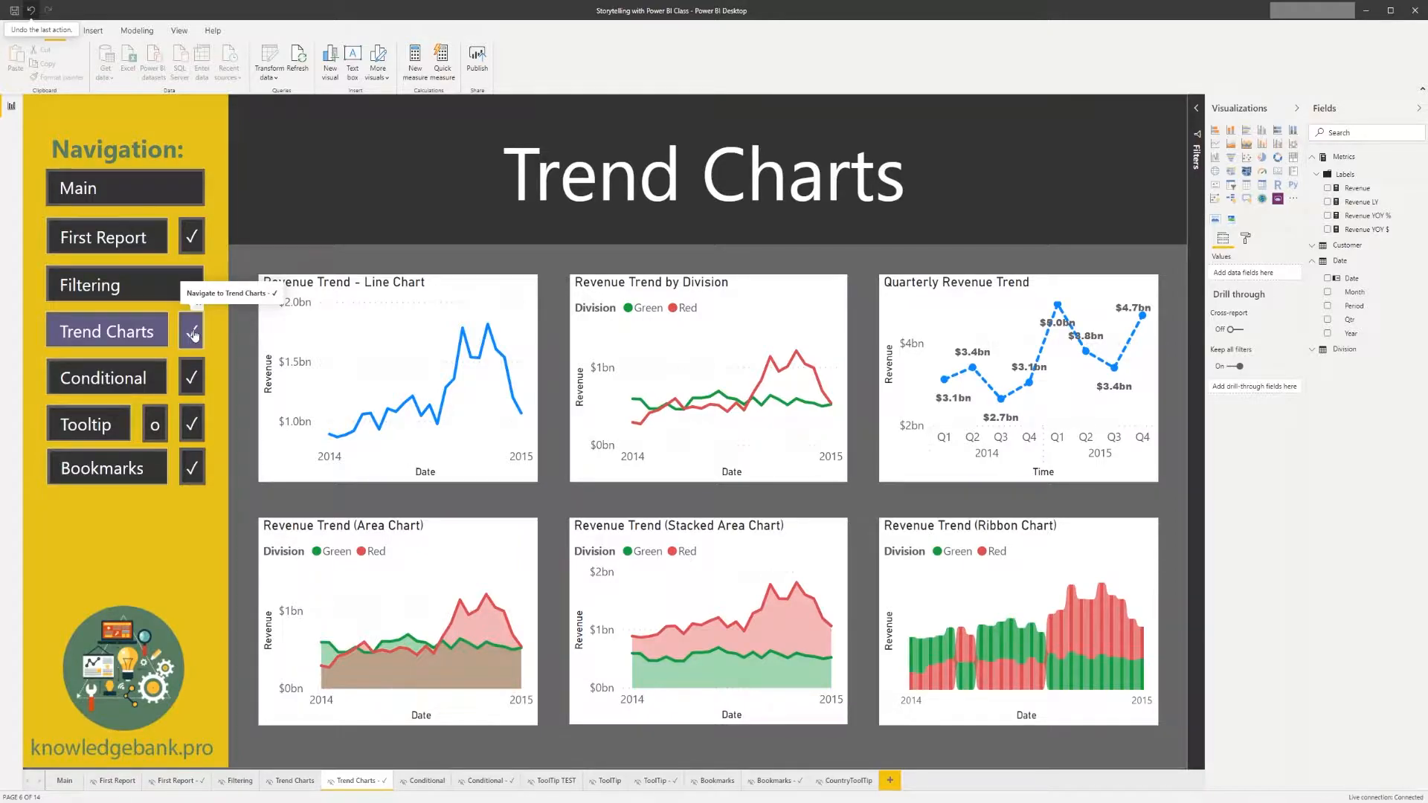
pyautogui.keyDown('ctrl'); pyautogui.click(128, 334); pyautogui.keyUp('ctrl')
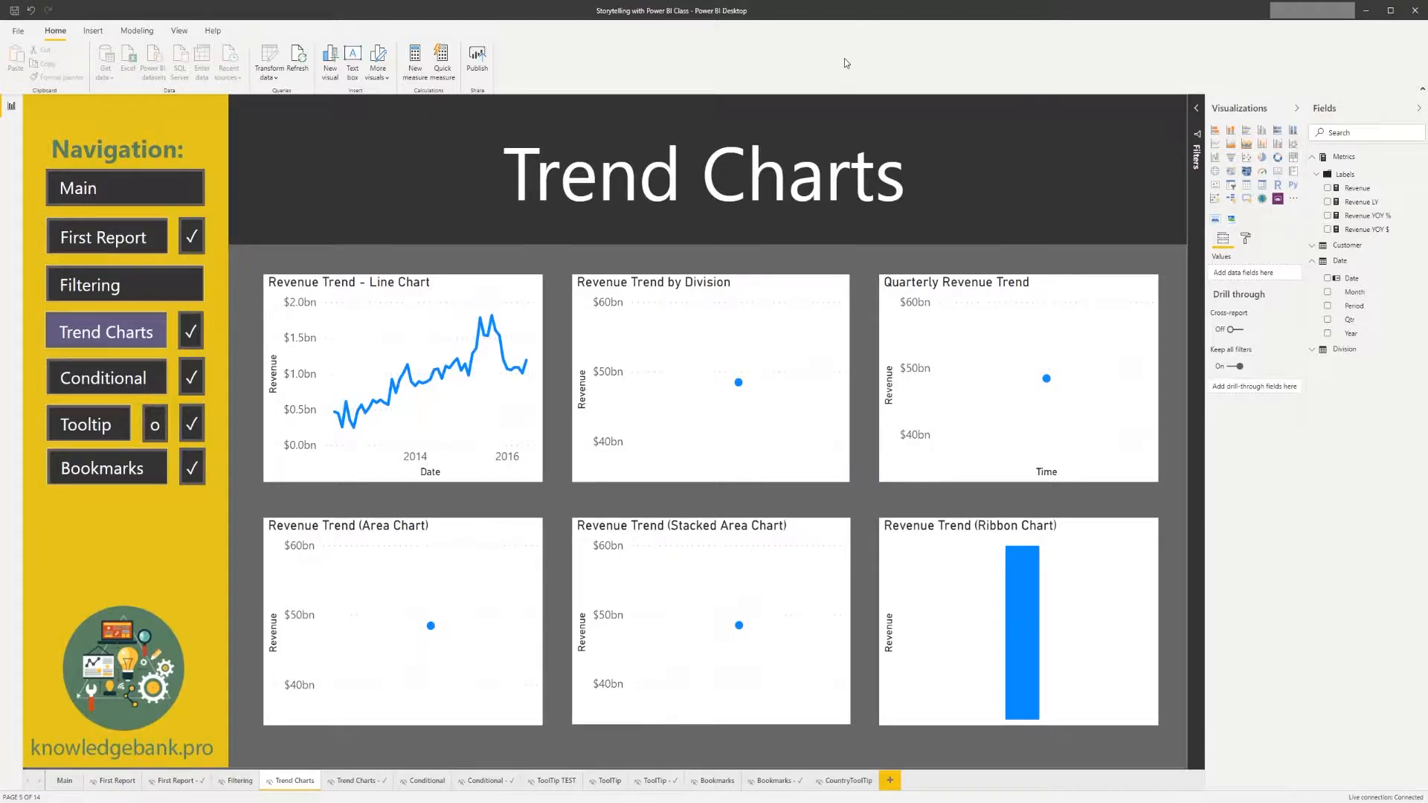
# Add Revenue LY as a second value in the Revenue Trend line chart and remove it again.
pyautogui.click(422, 290)
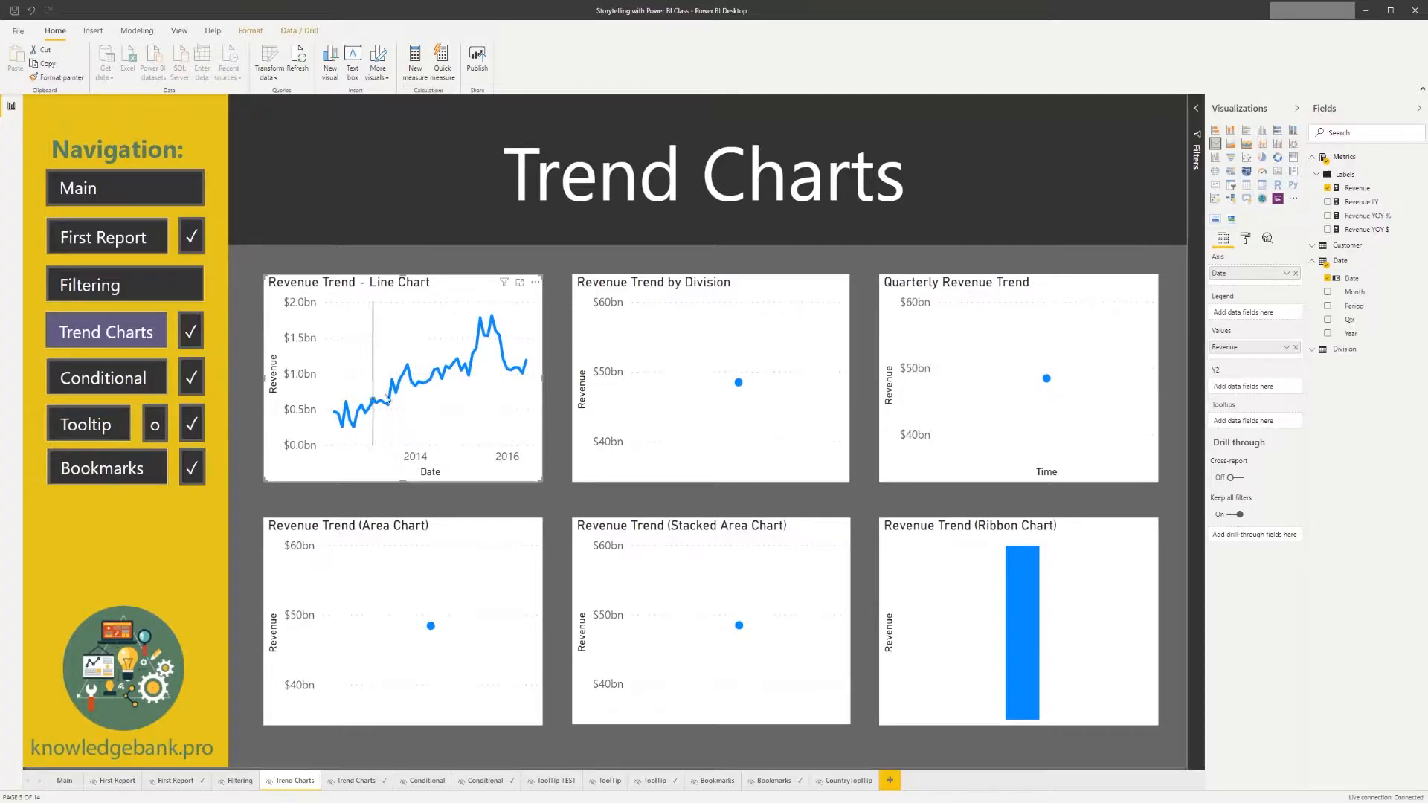
pyautogui.moveTo(517, 384)
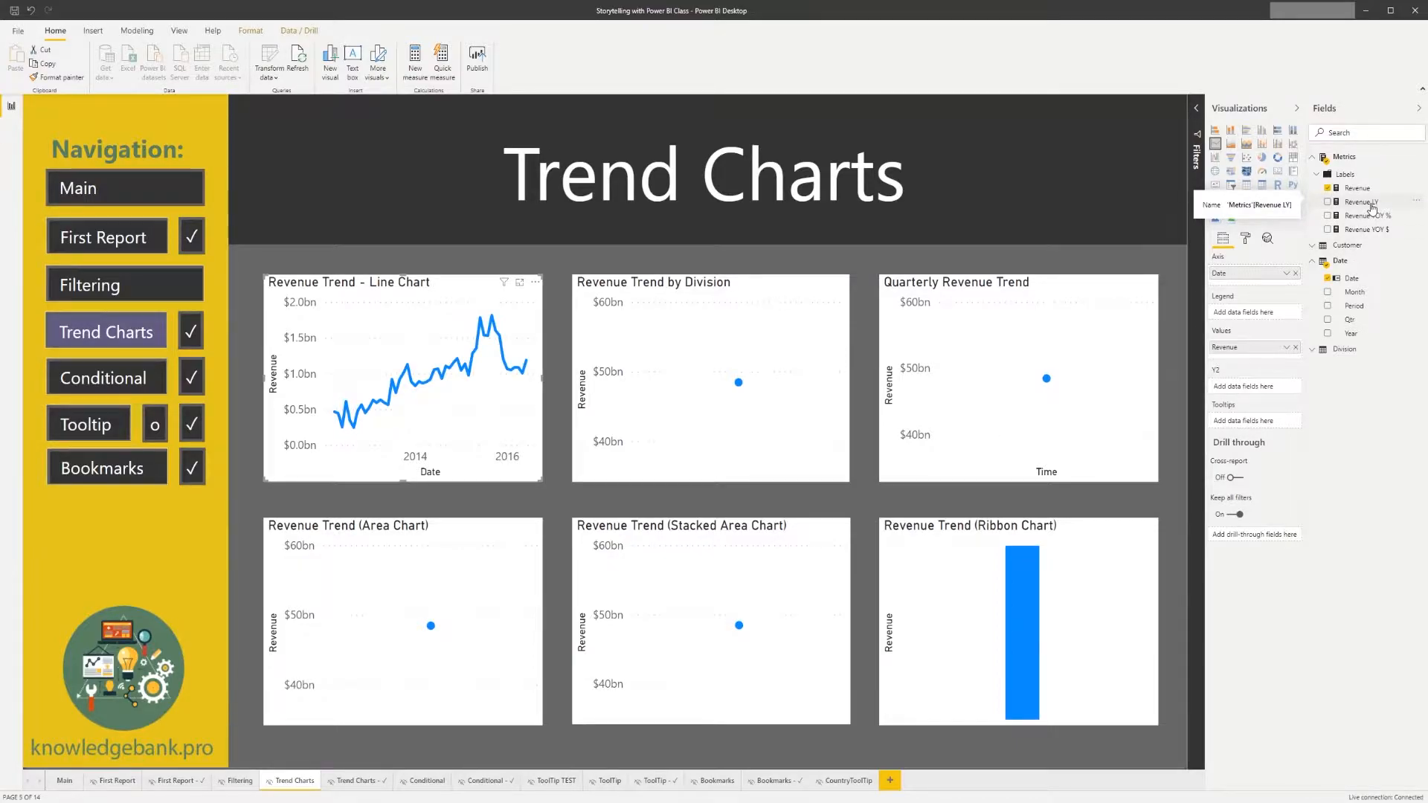
pyautogui.moveTo(1361, 208); pyautogui.dragTo(1270, 360)
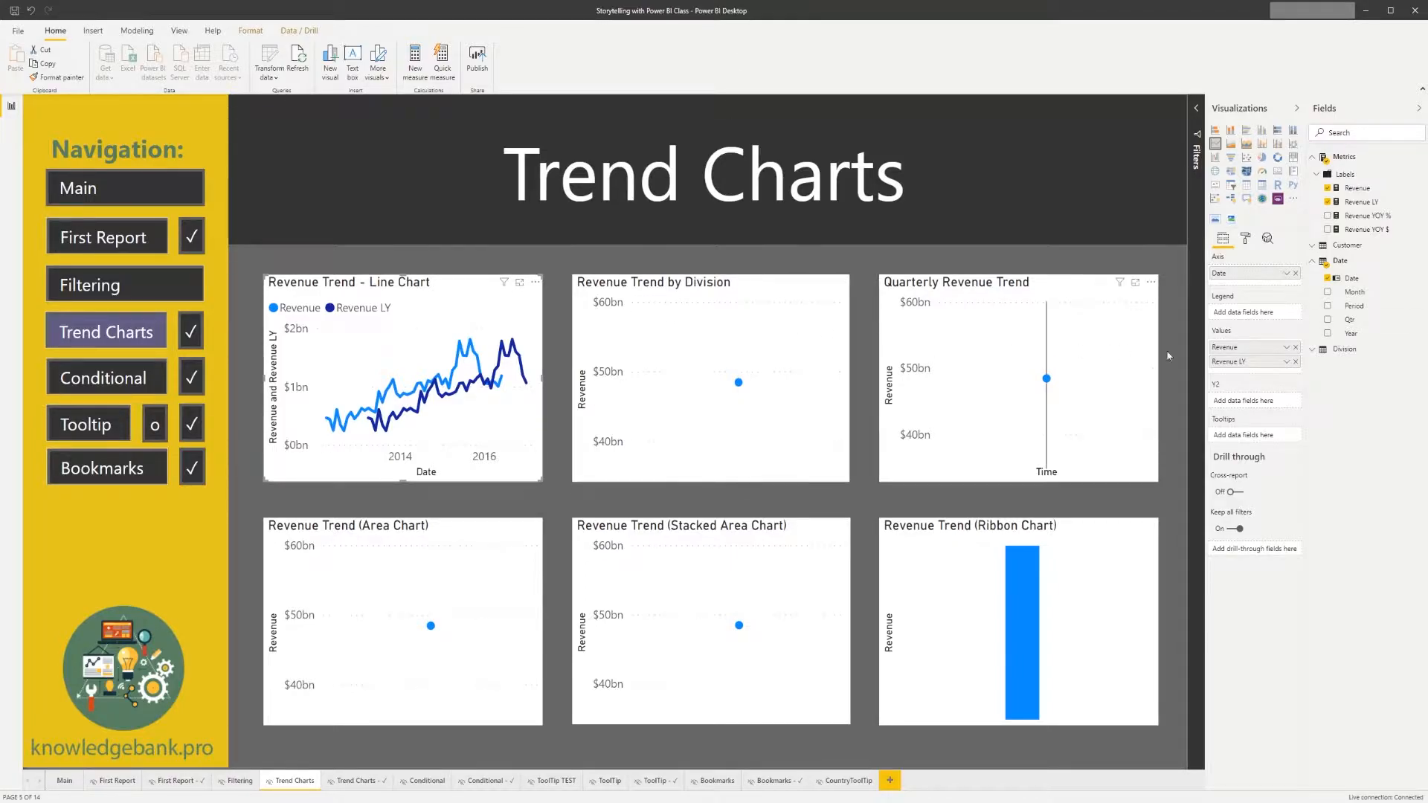
pyautogui.click(1295, 362)
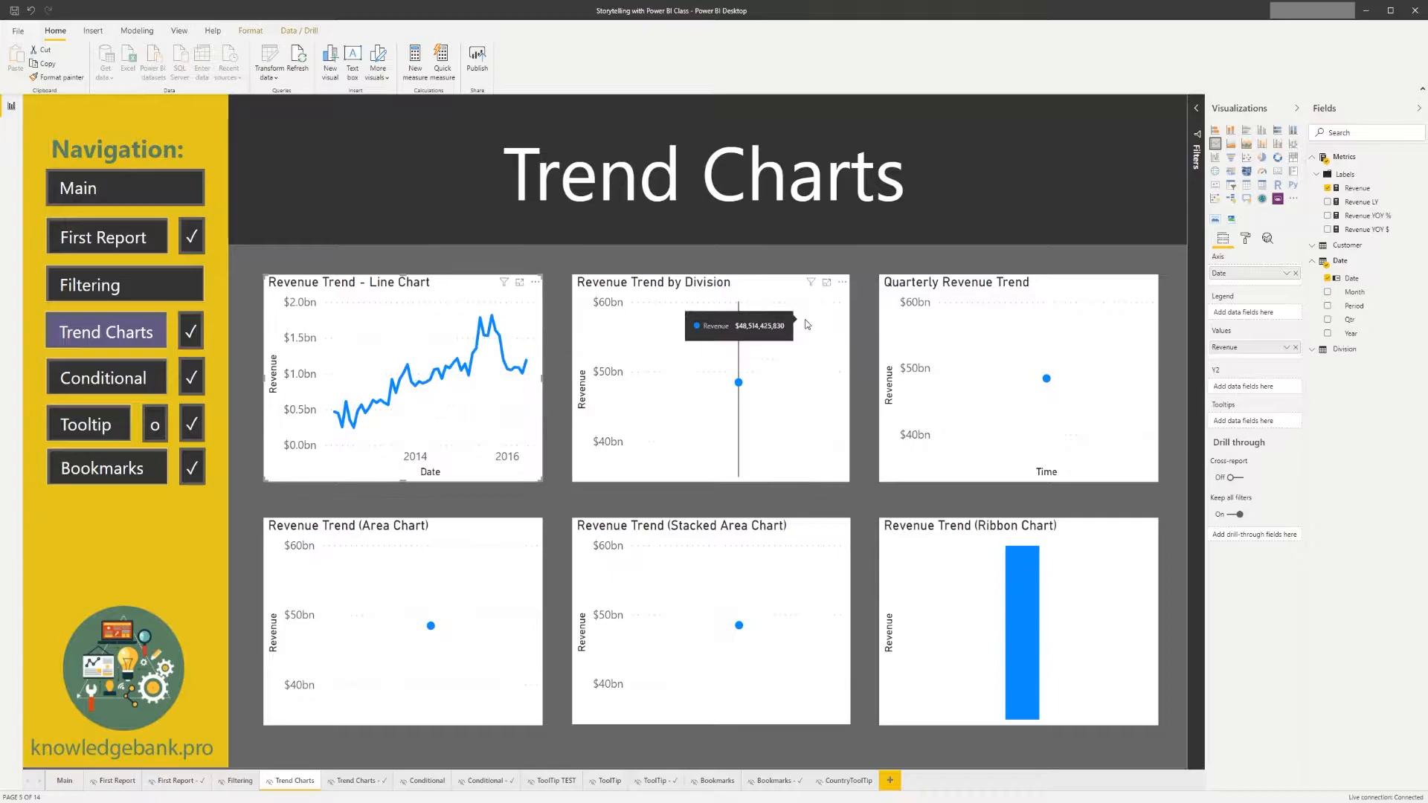
# Review the title text settings of the Revenue Trend line chart and return to its data fields.
pyautogui.click(1246, 239)
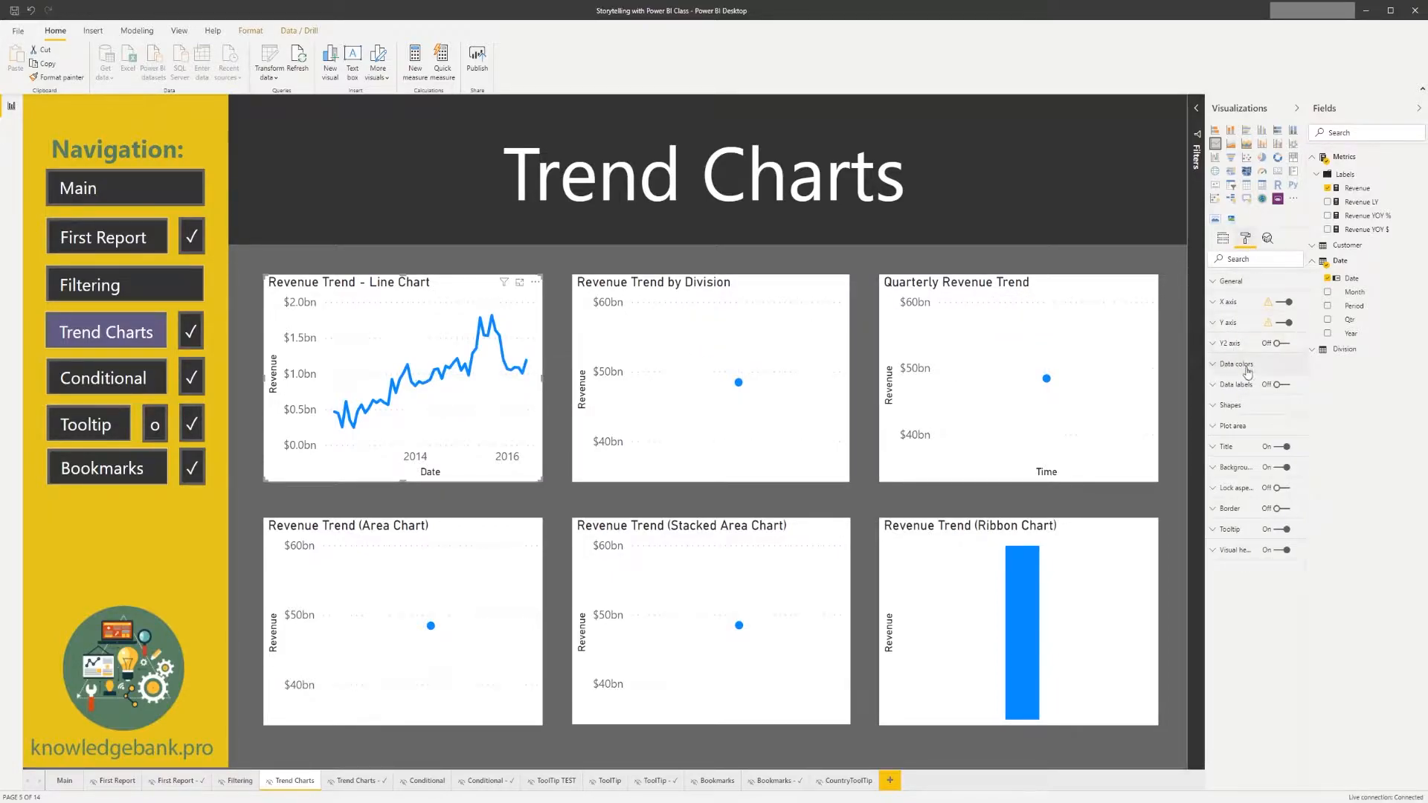
pyautogui.click(1223, 450)
pyautogui.moveTo(1223, 482); pyautogui.dragTo(1314, 489)
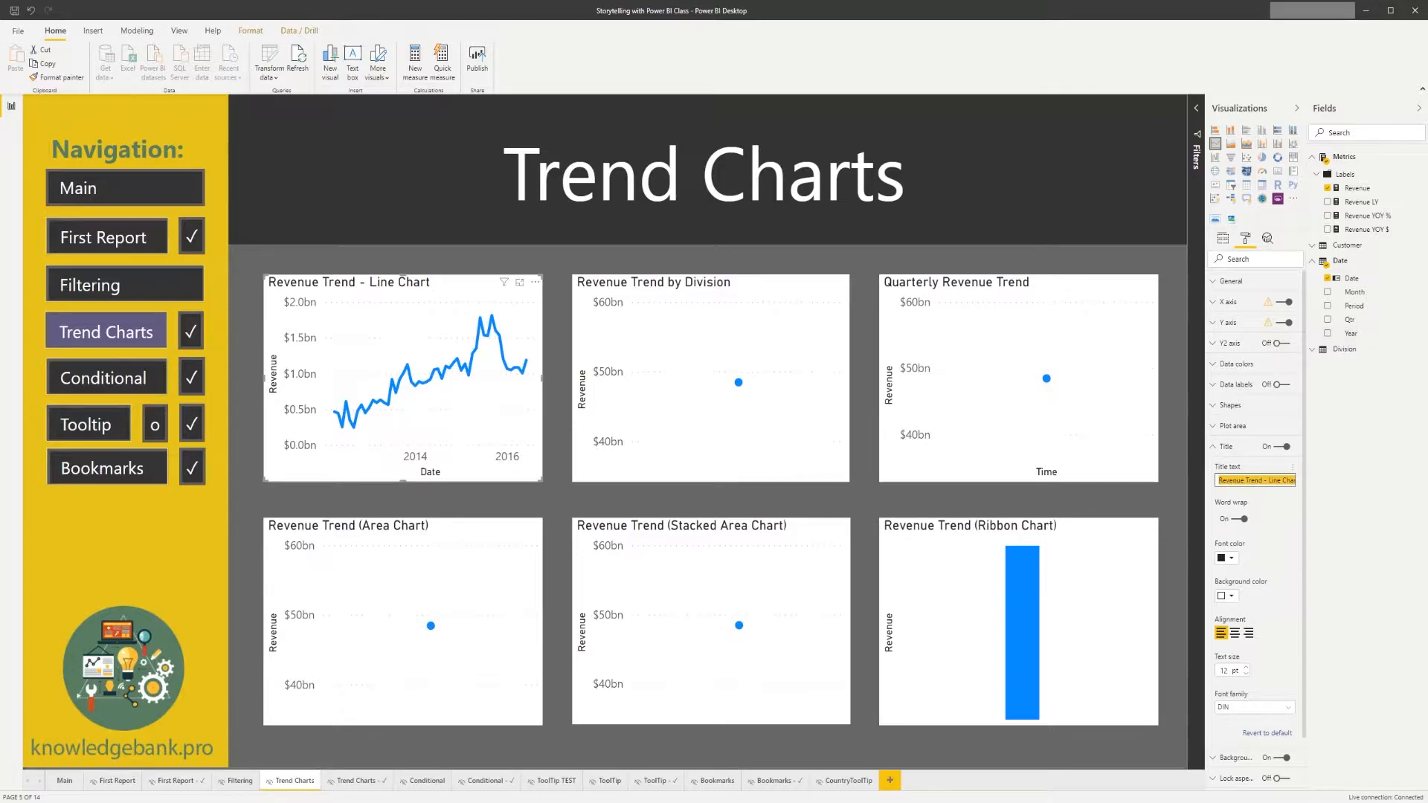
pyautogui.press('Return')
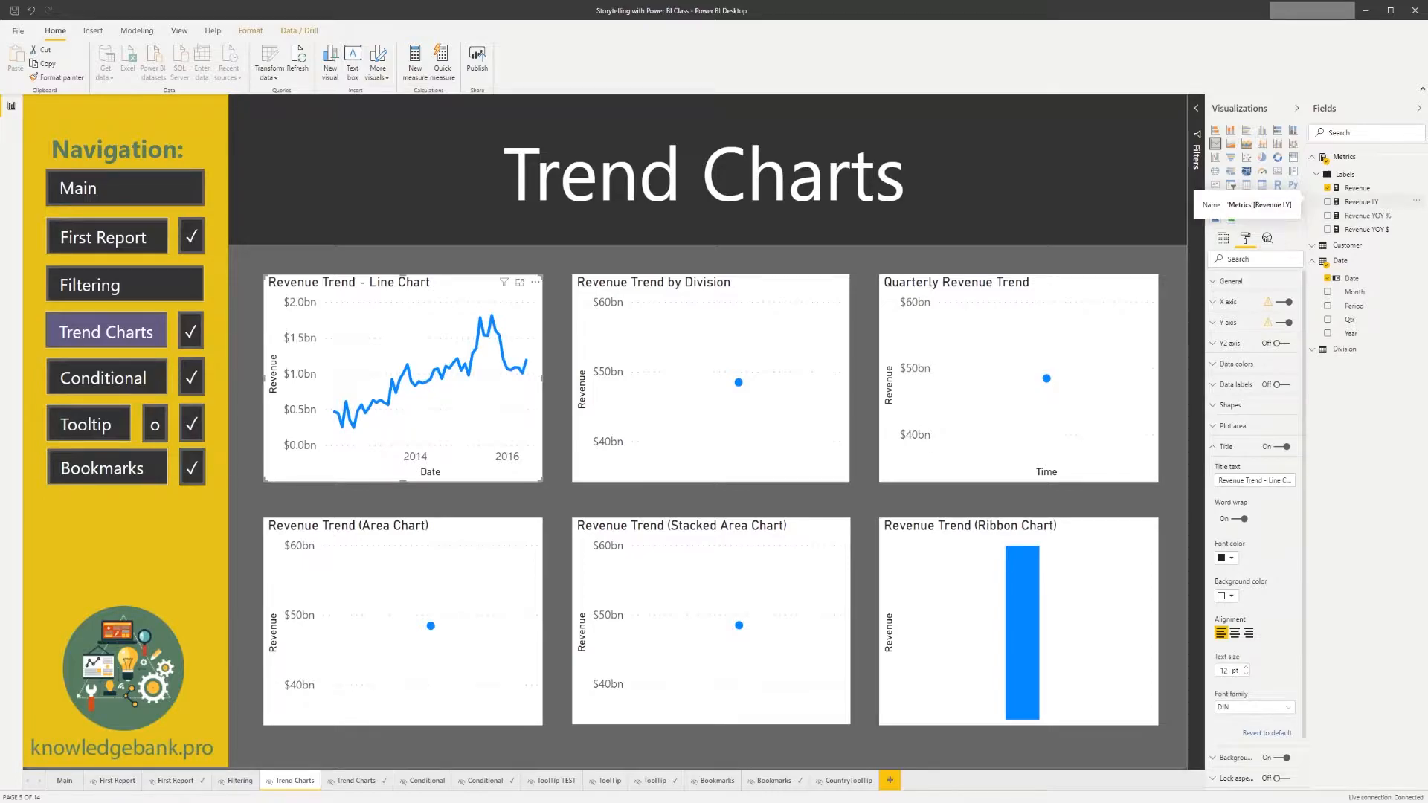
pyautogui.click(1222, 238)
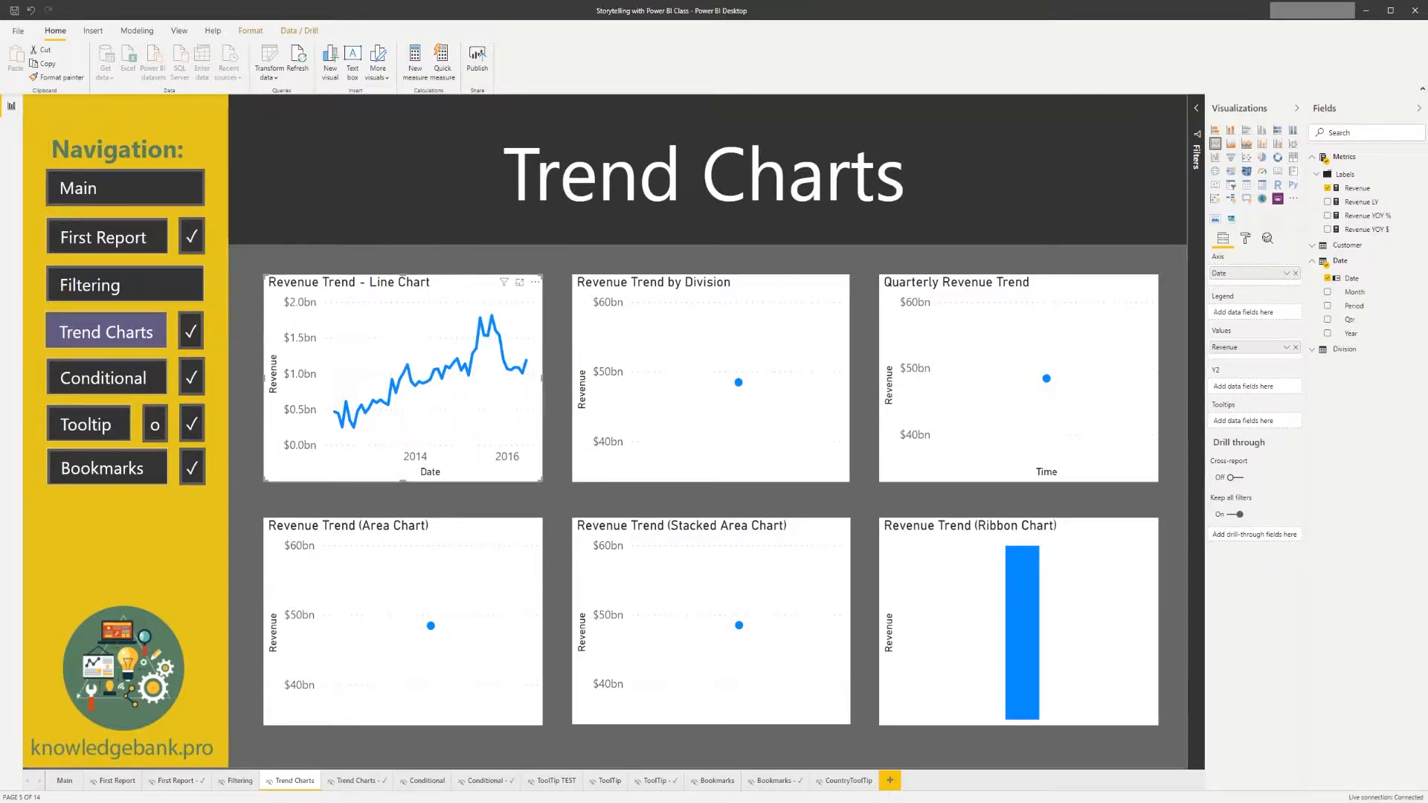
# Using the completed page as reference, put Date on the axis and Division in the legend of the Revenue Trend by Division chart.
pyautogui.keyDown('ctrl'); pyautogui.click(190, 336); pyautogui.keyUp('ctrl')
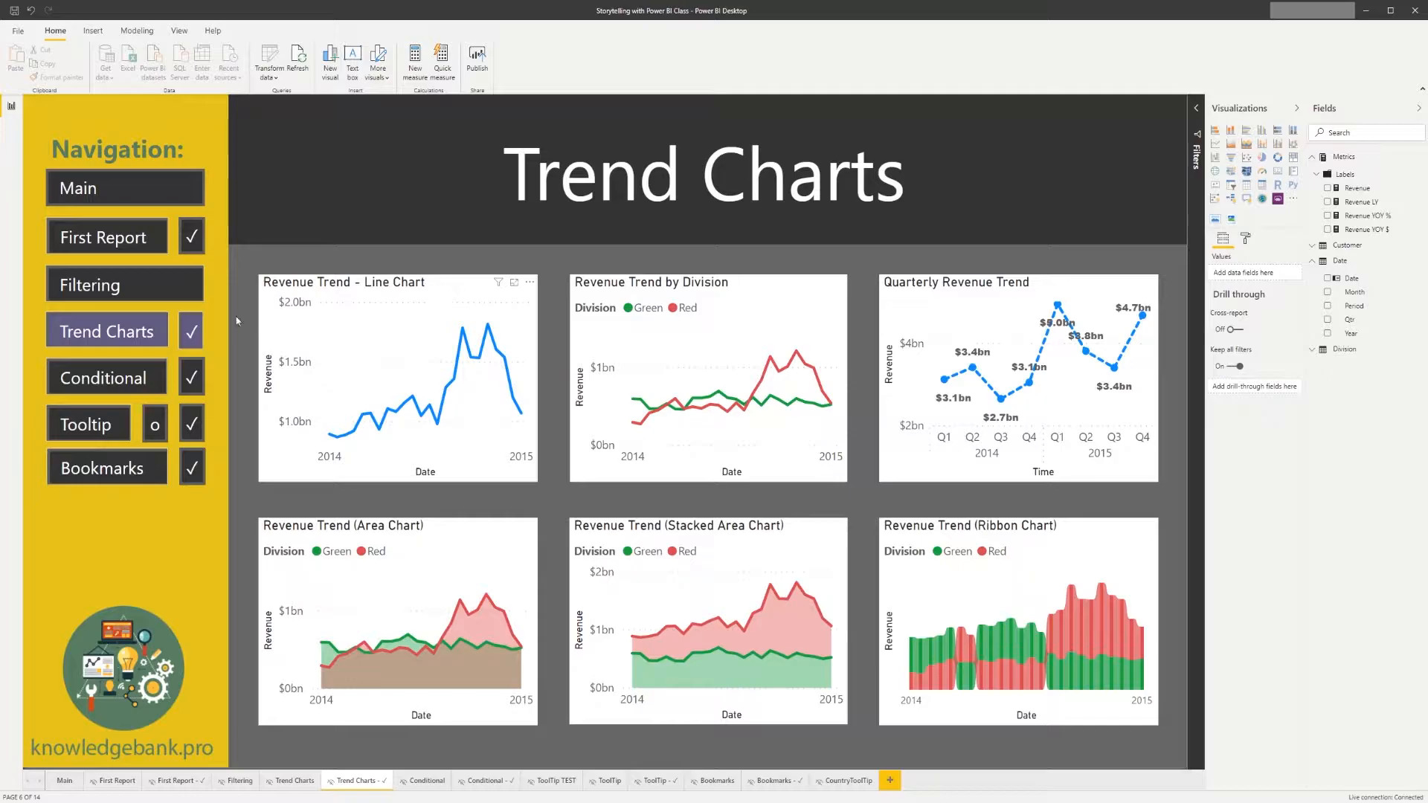
pyautogui.keyDown('ctrl'); pyautogui.click(160, 332); pyautogui.keyUp('ctrl')
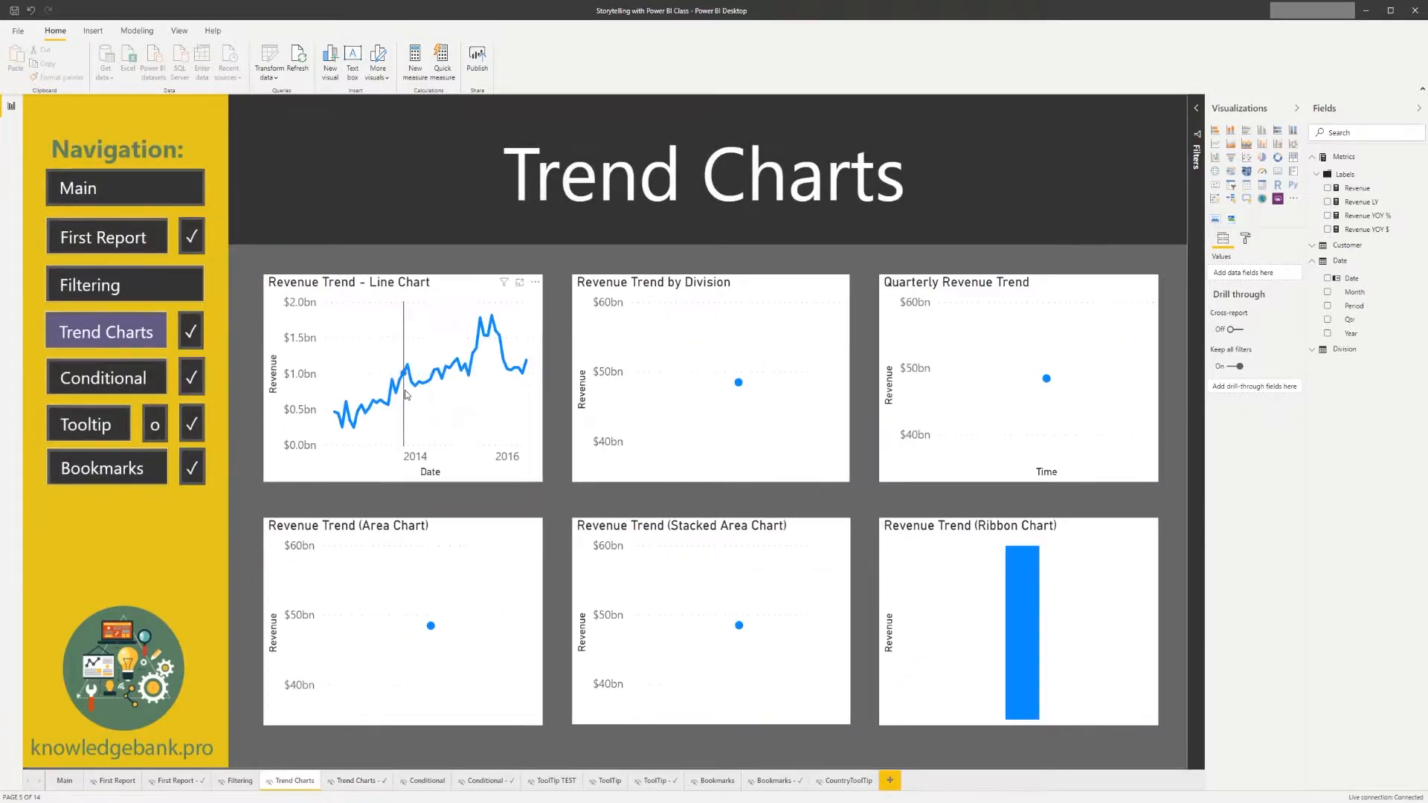
pyautogui.click(717, 314)
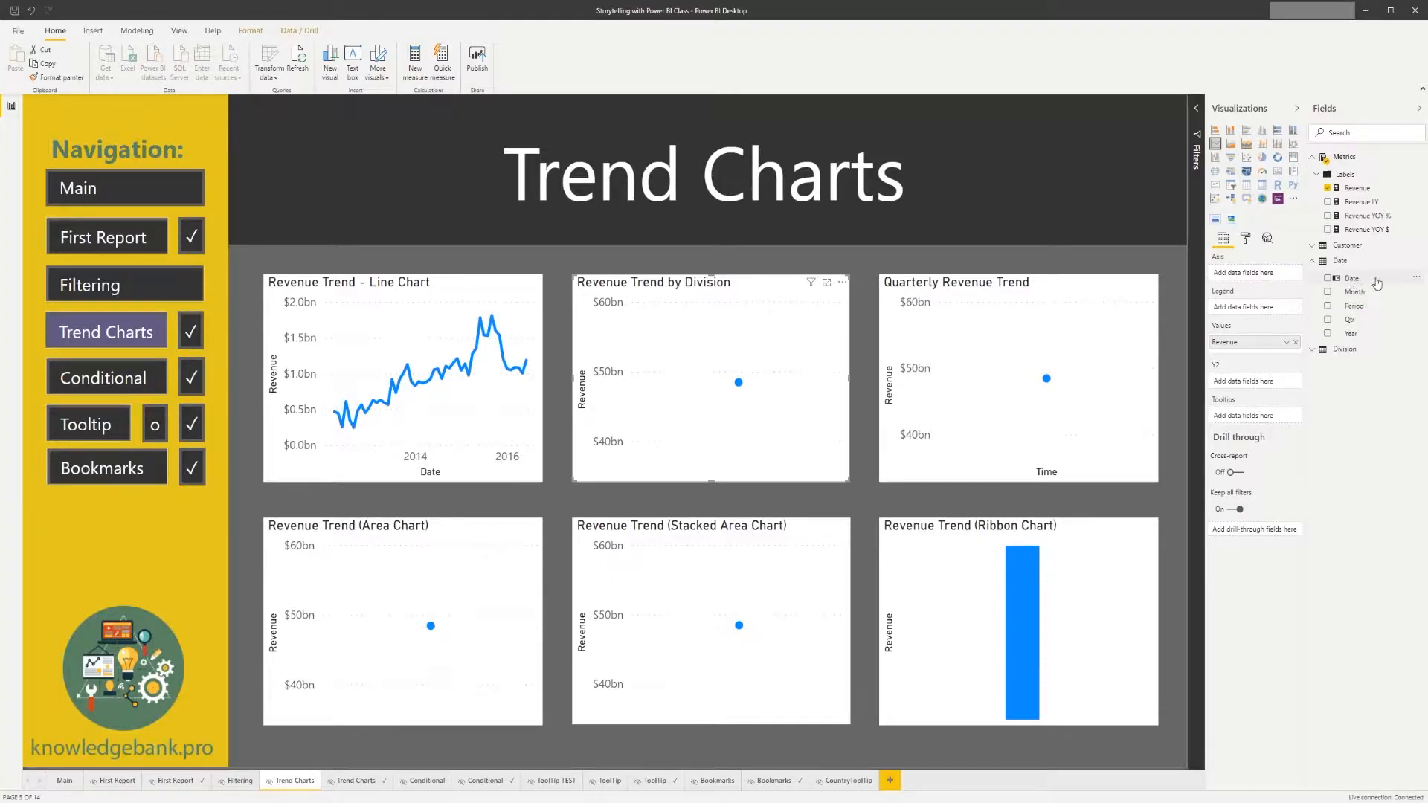
pyautogui.moveTo(1381, 284); pyautogui.dragTo(1267, 275)
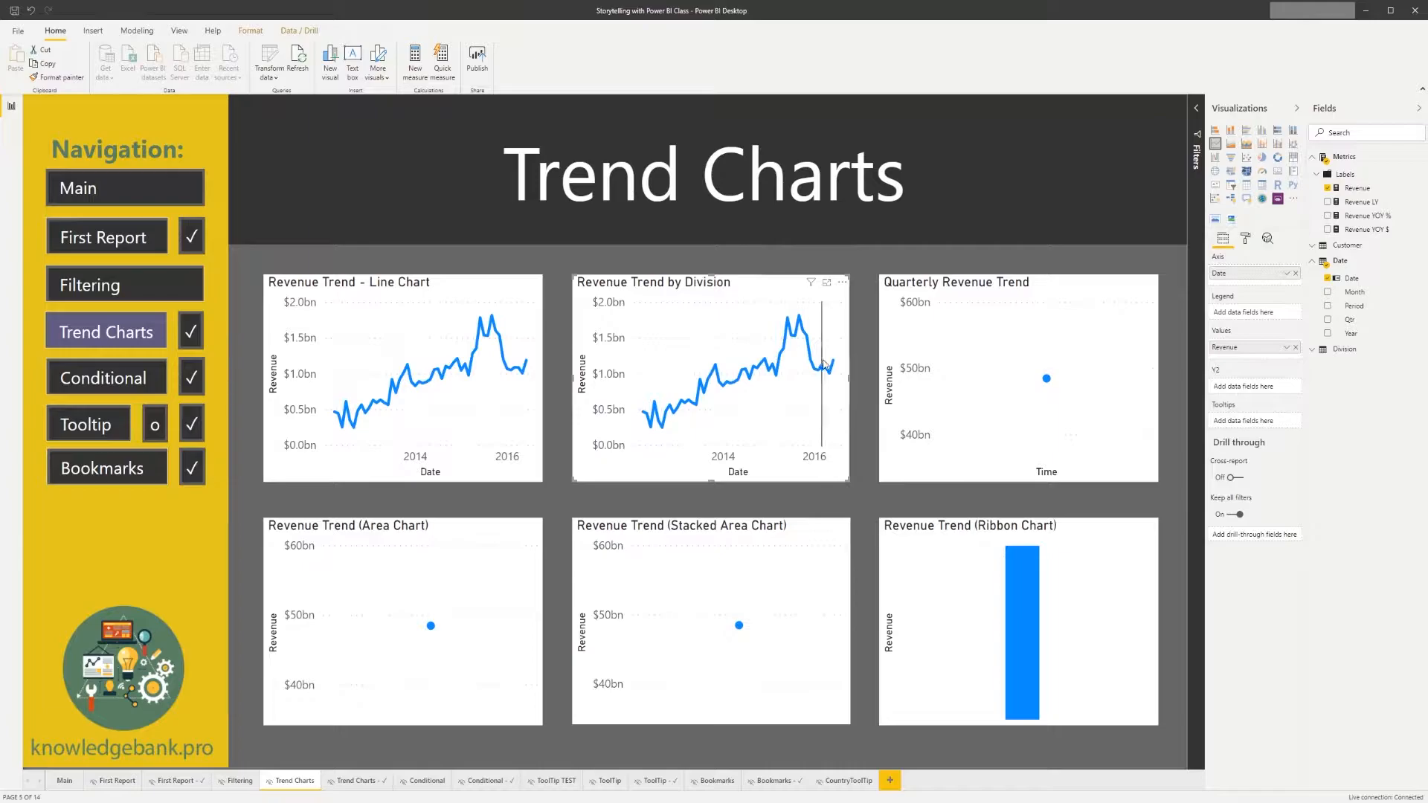
pyautogui.click(1314, 349)
pyautogui.moveTo(1368, 372); pyautogui.dragTo(1262, 318)
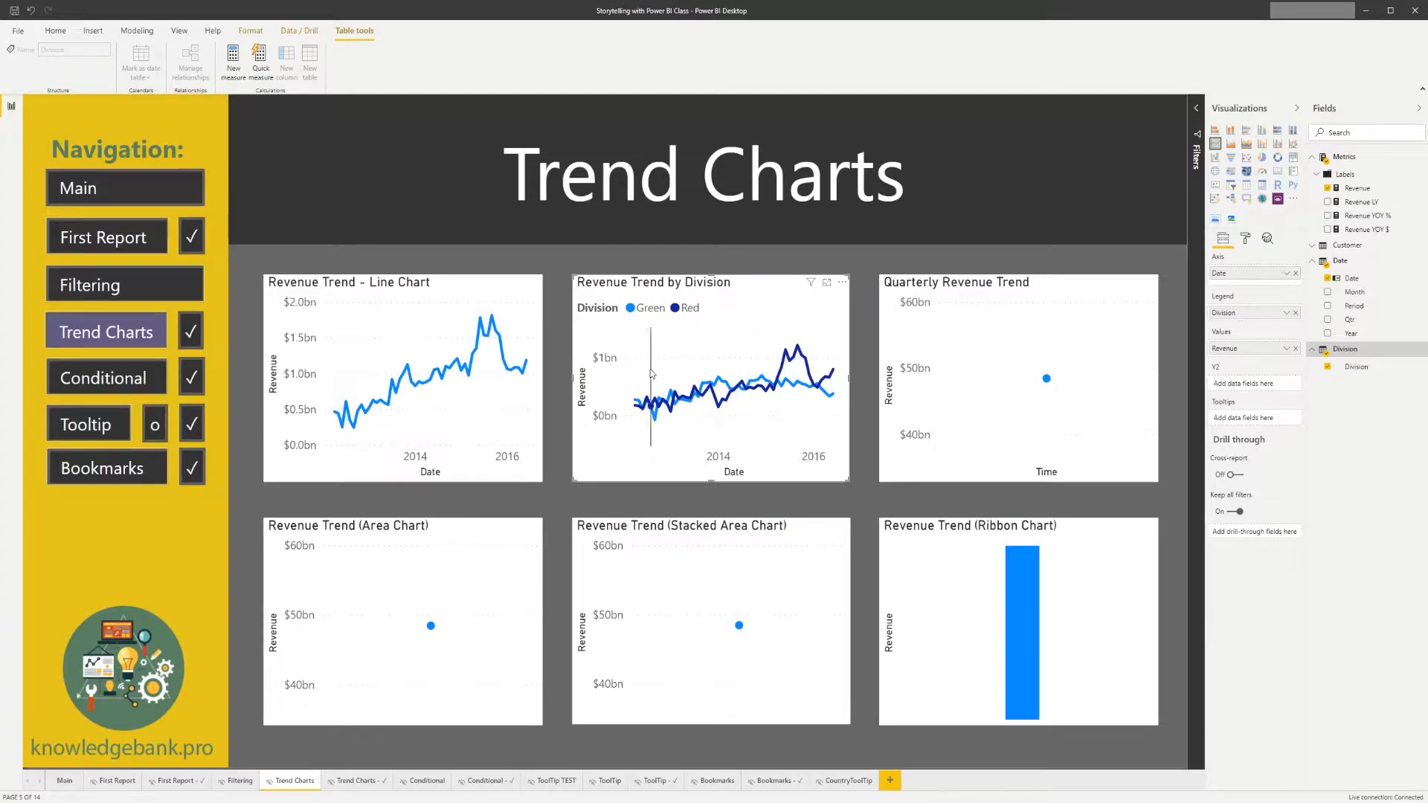
# Color the Green division's line theme green #1AAB40 and the Red division's line red in the Revenue Trend by Division chart.
pyautogui.moveTo(778, 392)
pyautogui.click(1246, 238)
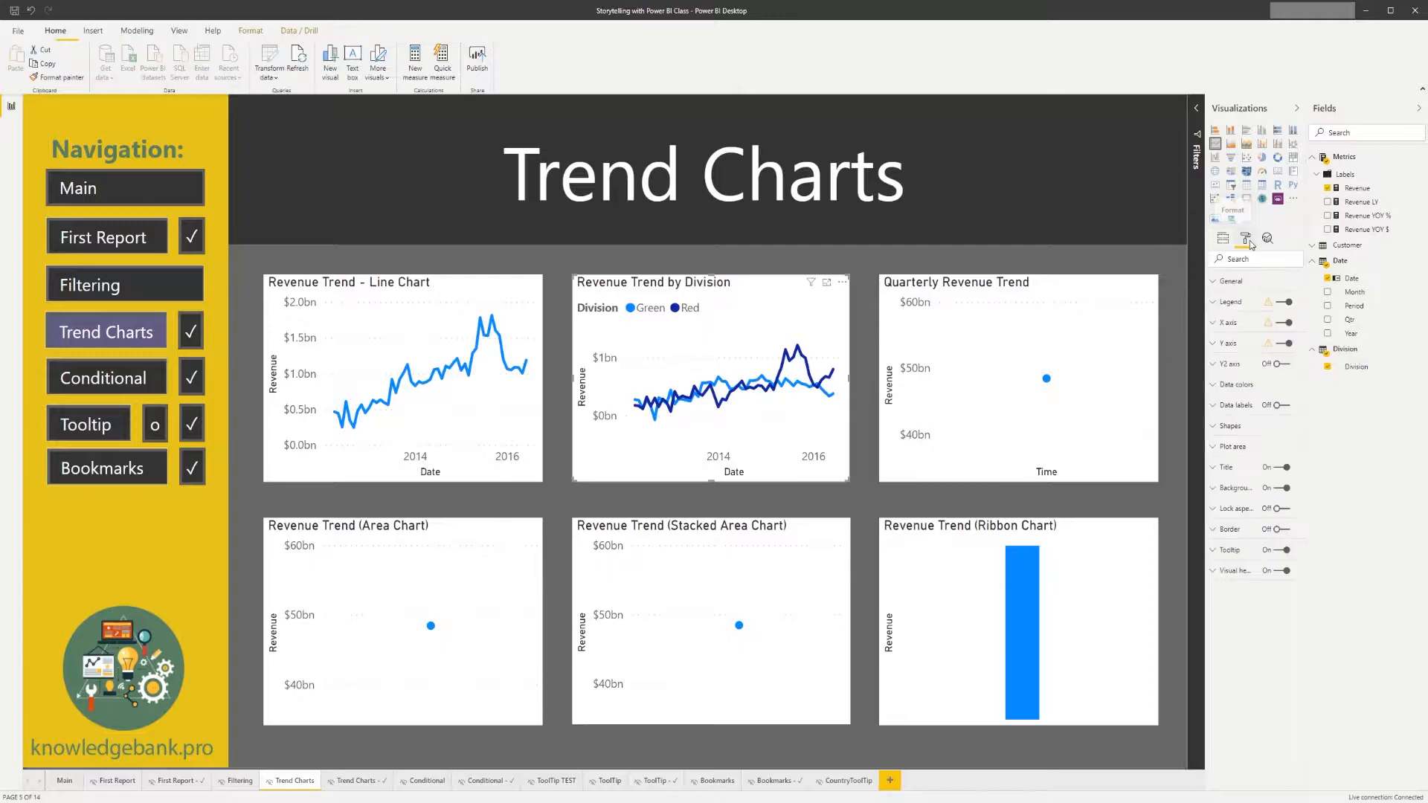
pyautogui.click(1224, 385)
pyautogui.click(1231, 423)
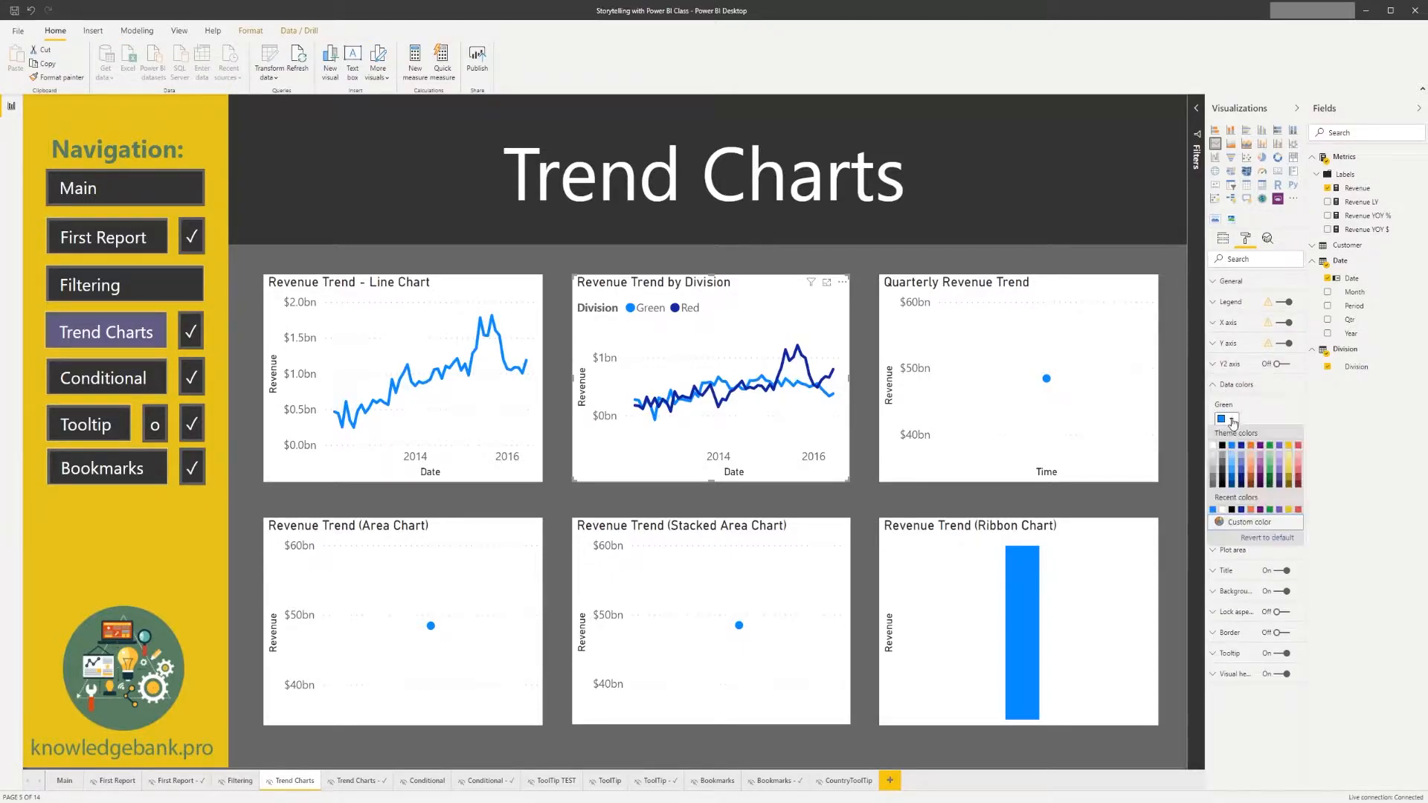
pyautogui.click(1270, 449)
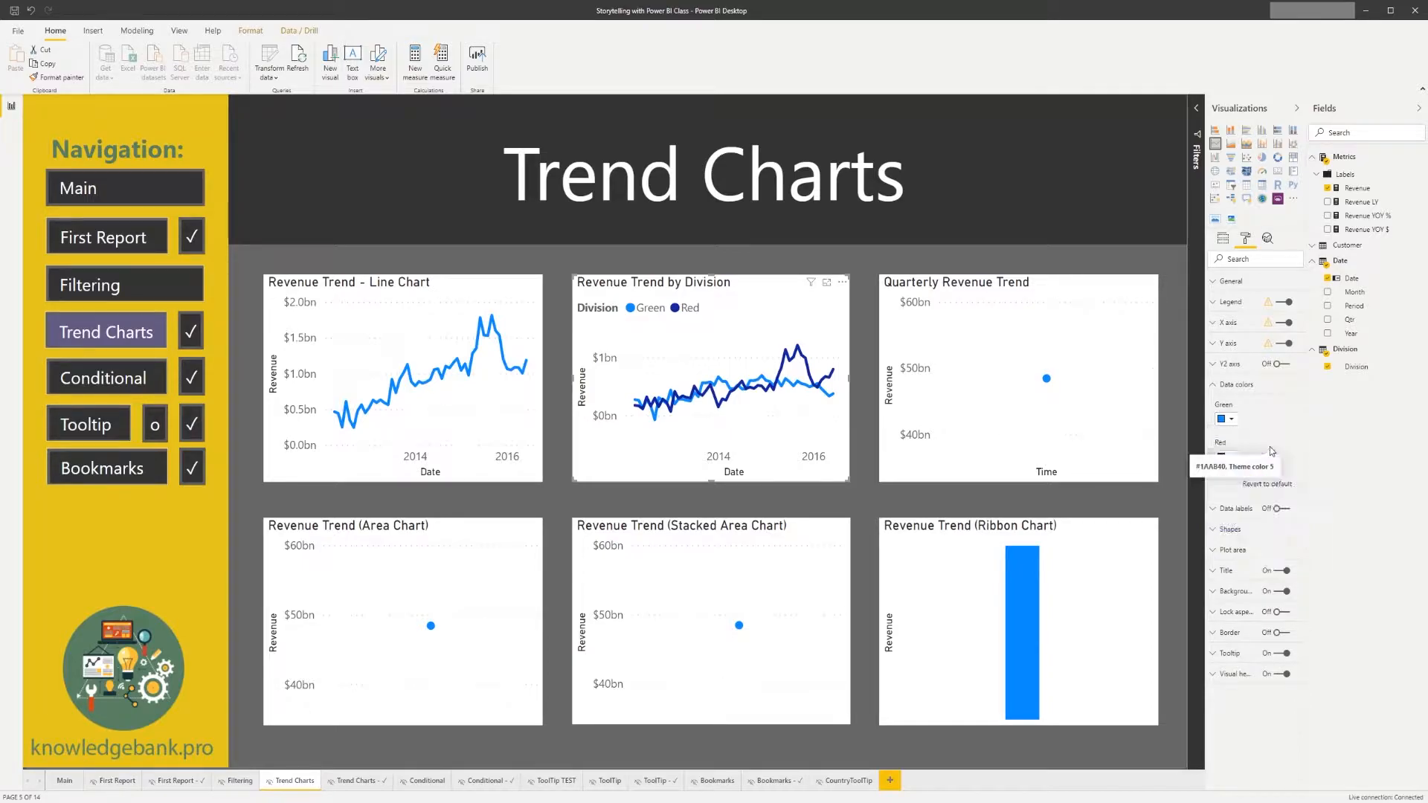
pyautogui.click(1230, 420)
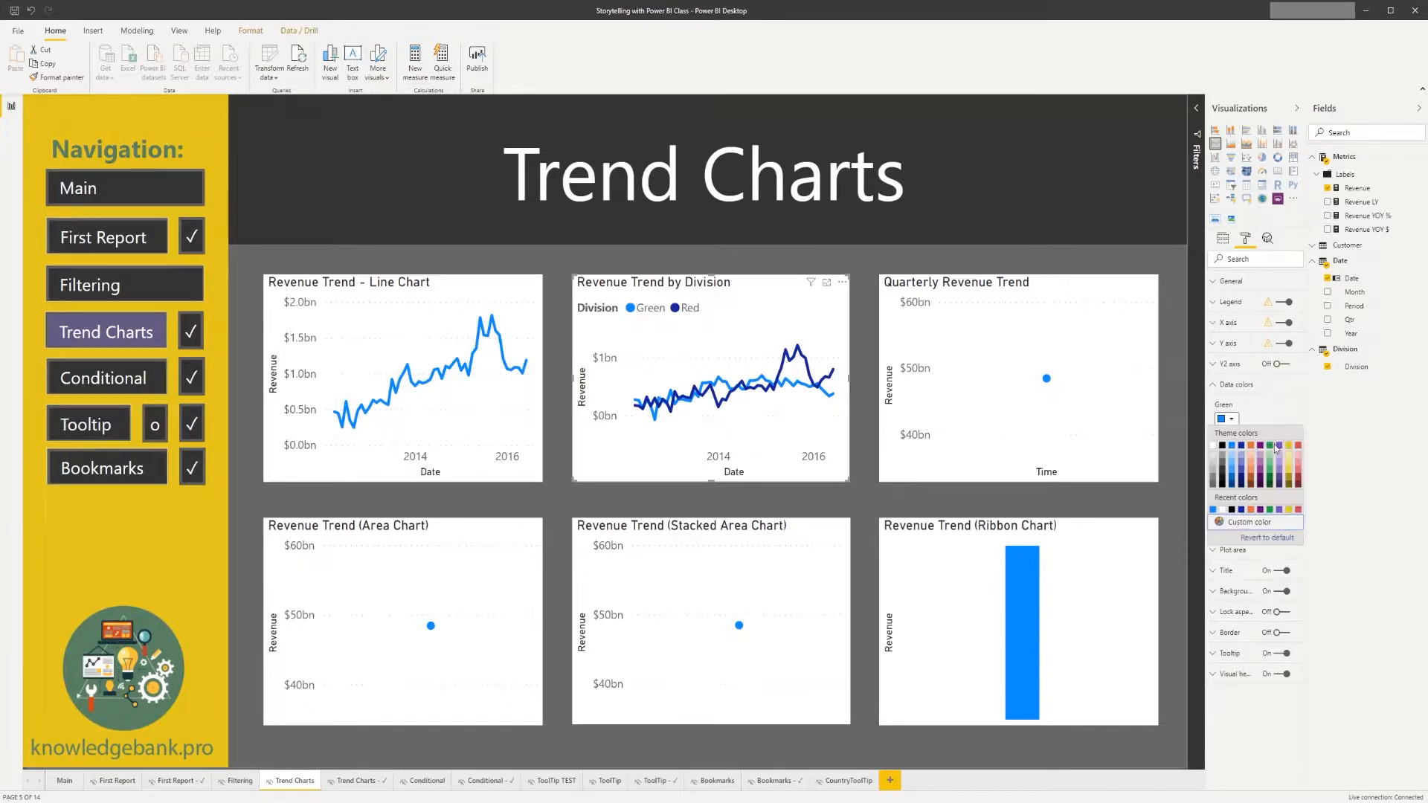
pyautogui.click(1271, 446)
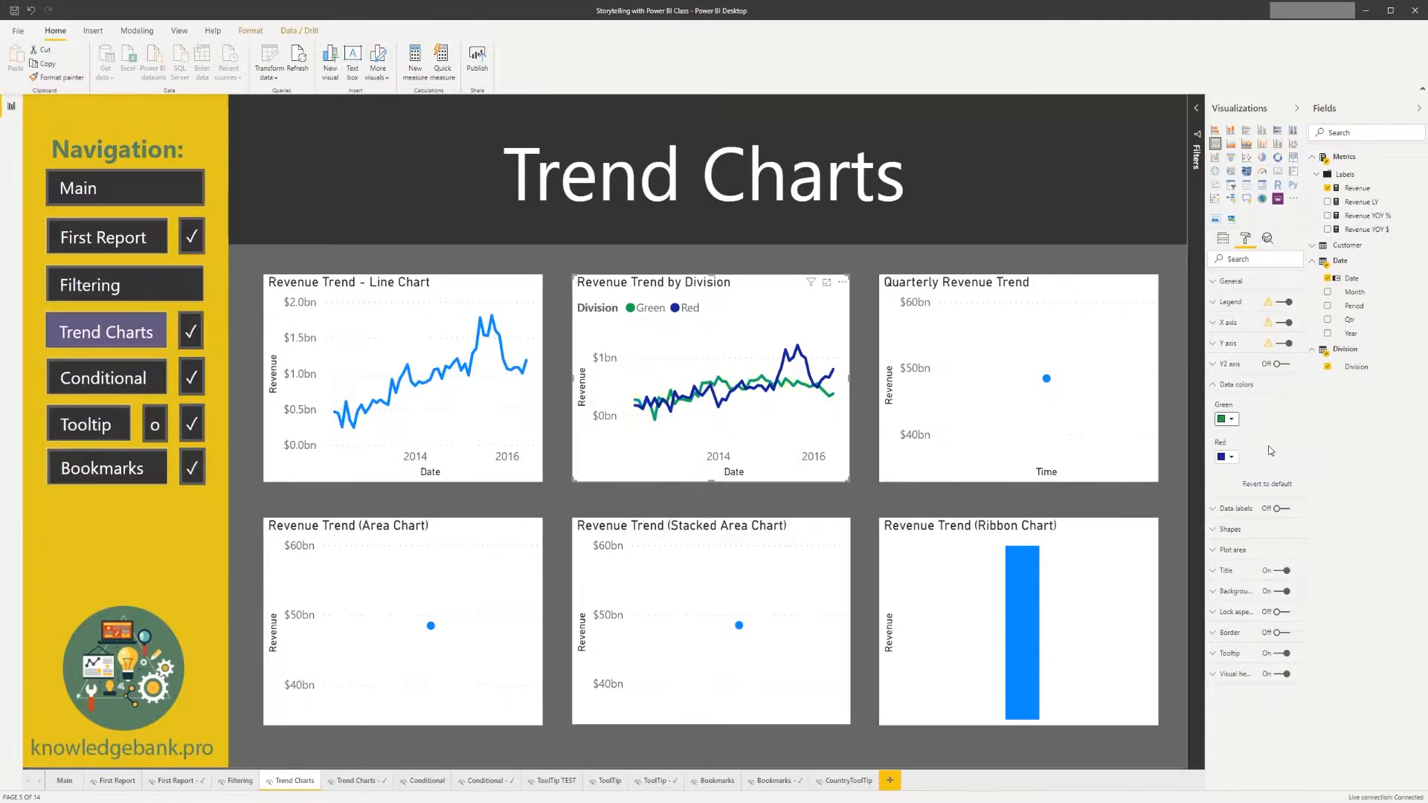
pyautogui.click(1232, 459)
pyautogui.click(1297, 487)
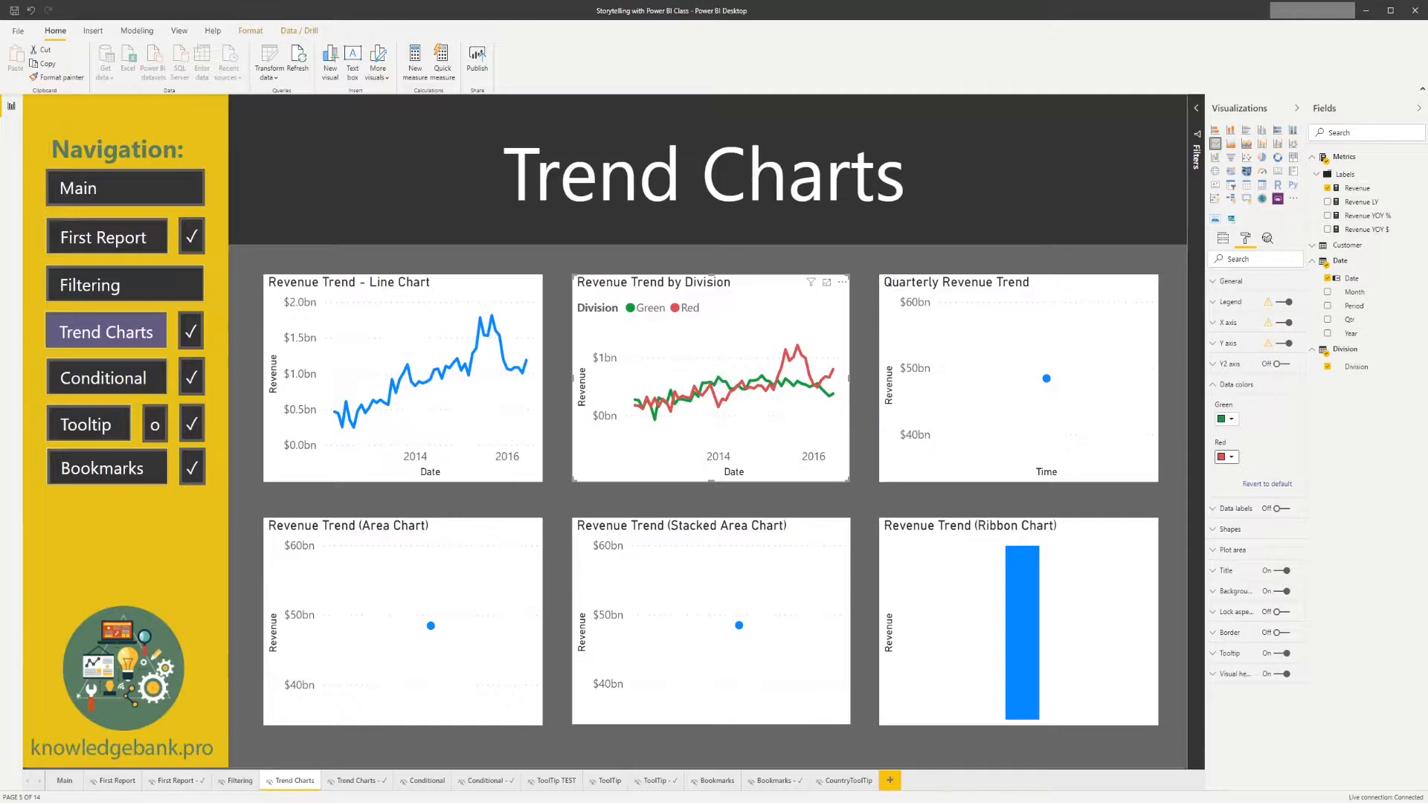
# Examine which fields build the Quarterly Revenue Trend chart on the completed page and return to the practice page.
pyautogui.click(1018, 357)
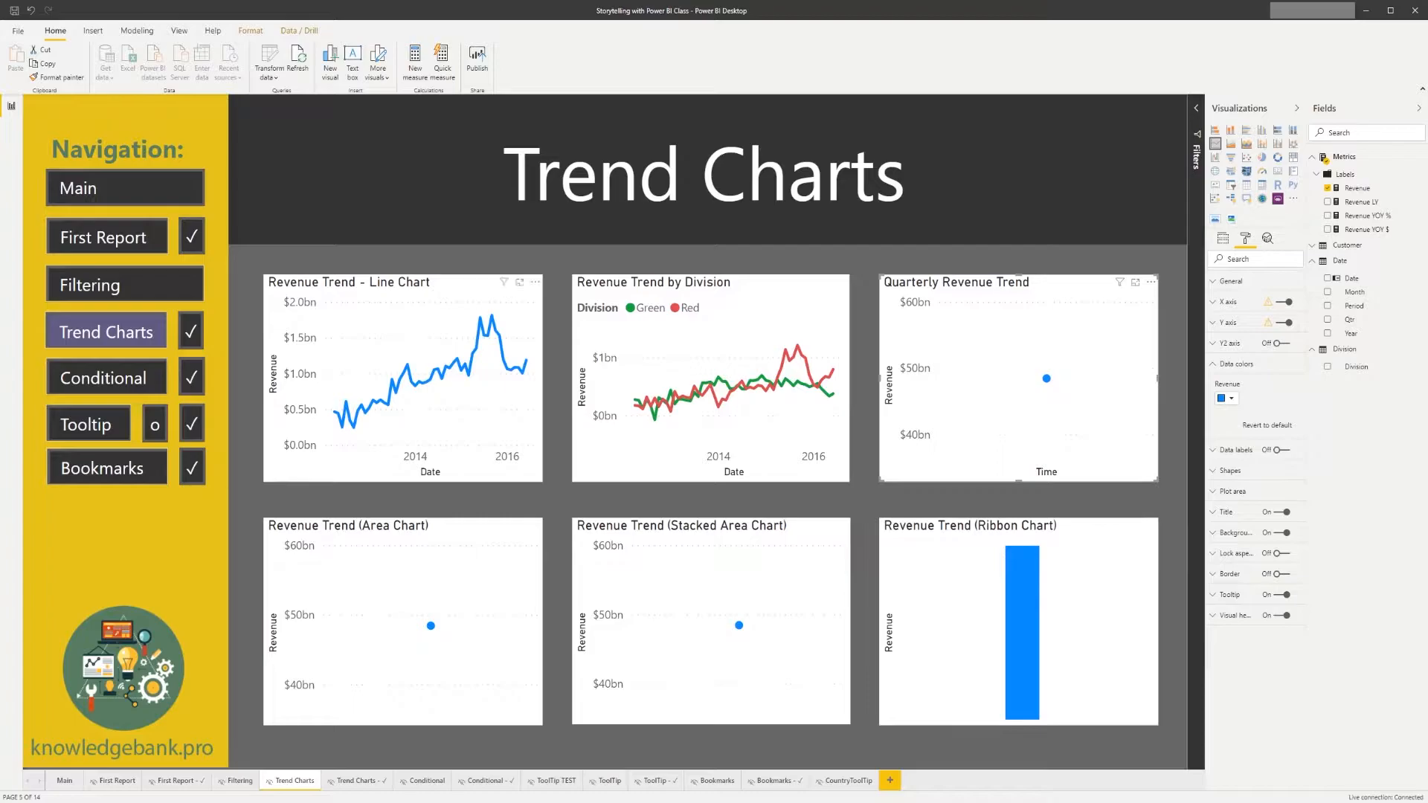
pyautogui.keyDown('ctrl'); pyautogui.click(198, 339); pyautogui.keyUp('ctrl')
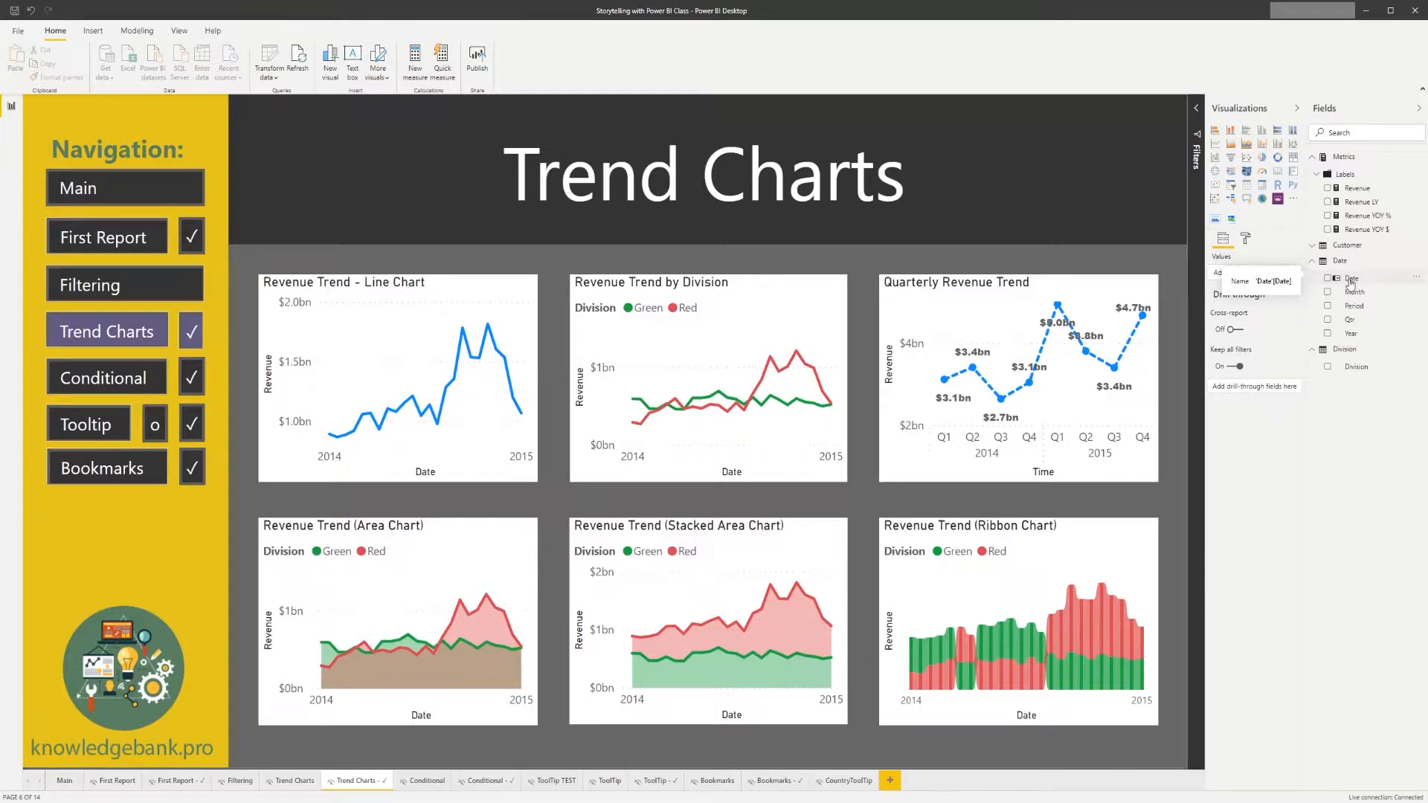
pyautogui.click(1086, 476)
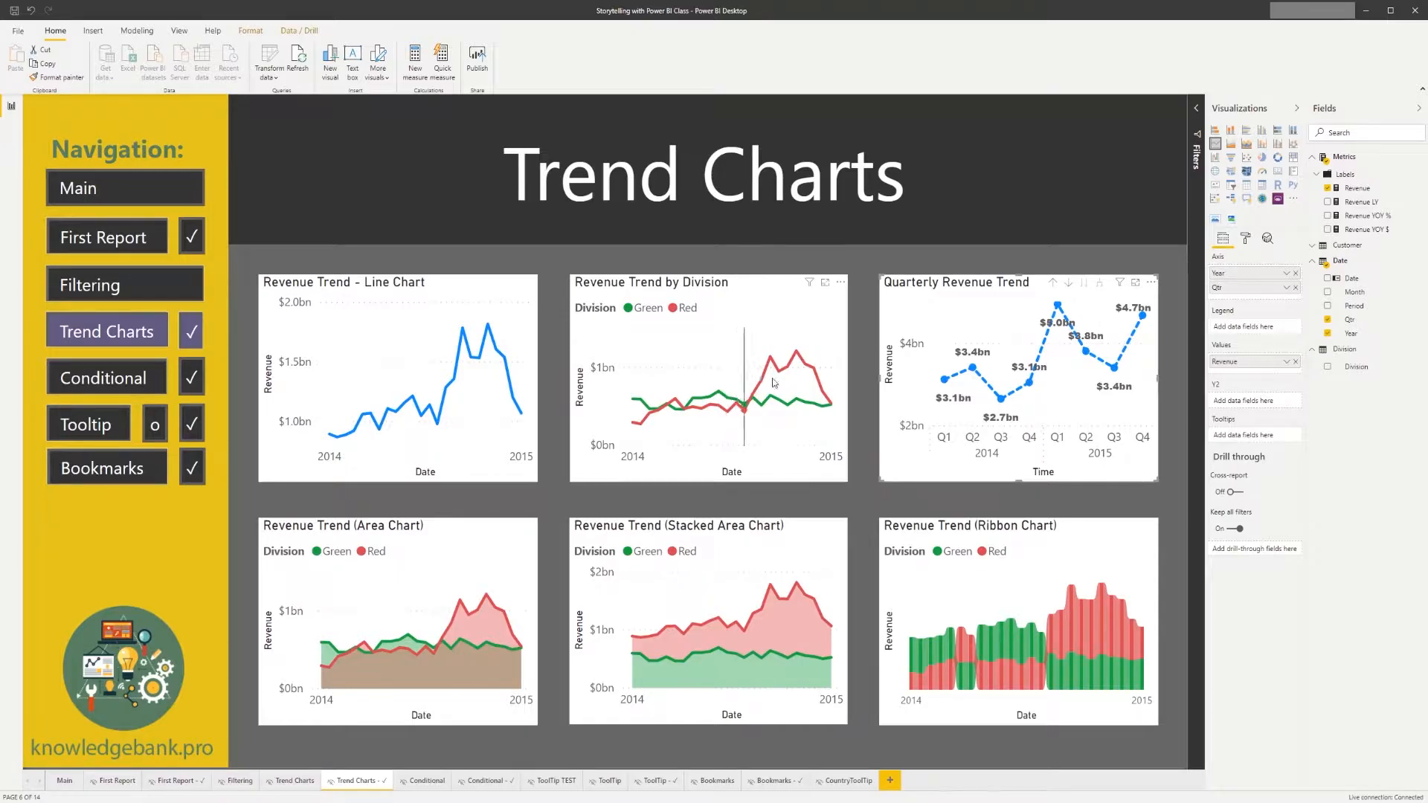
pyautogui.keyDown('ctrl'); pyautogui.click(153, 346); pyautogui.keyUp('ctrl')
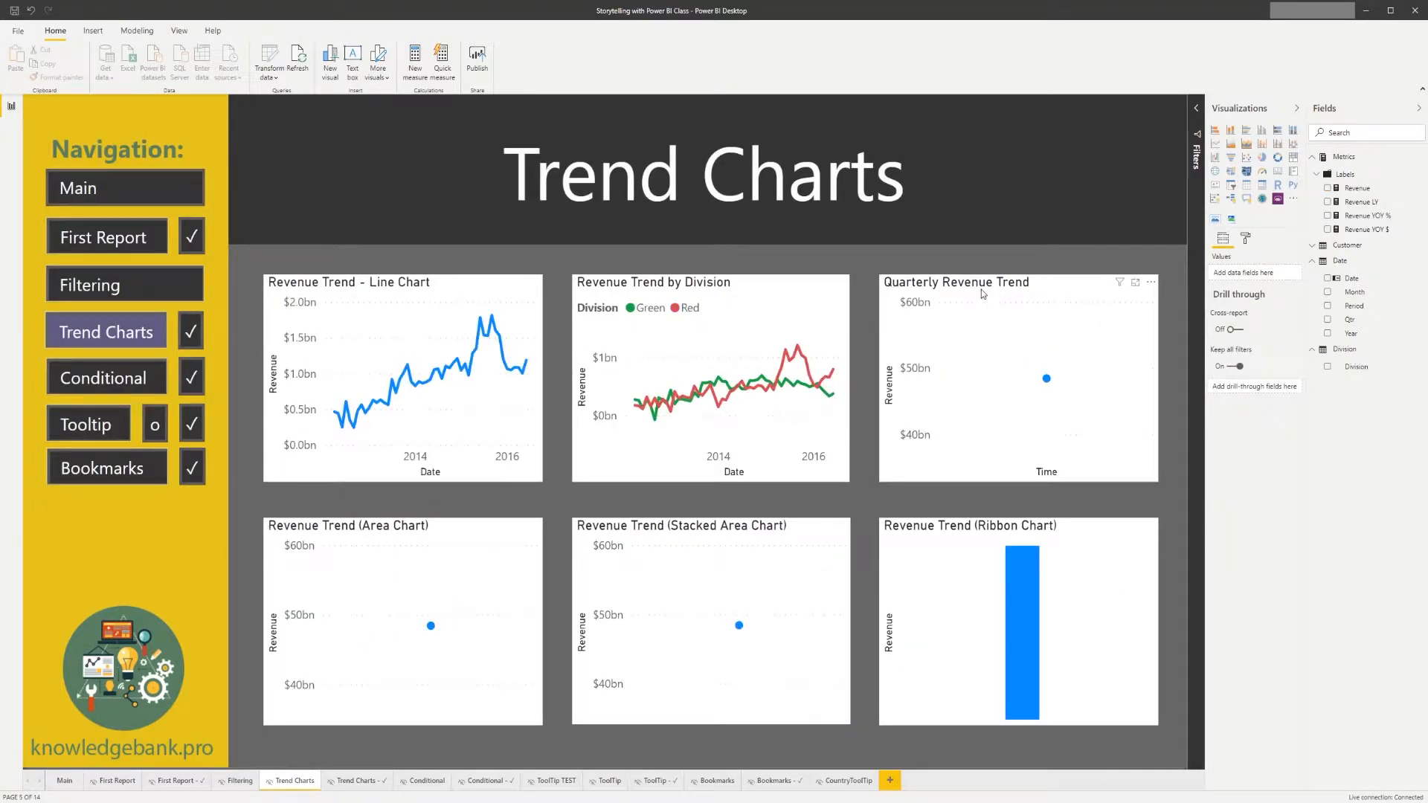
# Add Year to the axis of the Quarterly Revenue Trend chart.
pyautogui.click(982, 292)
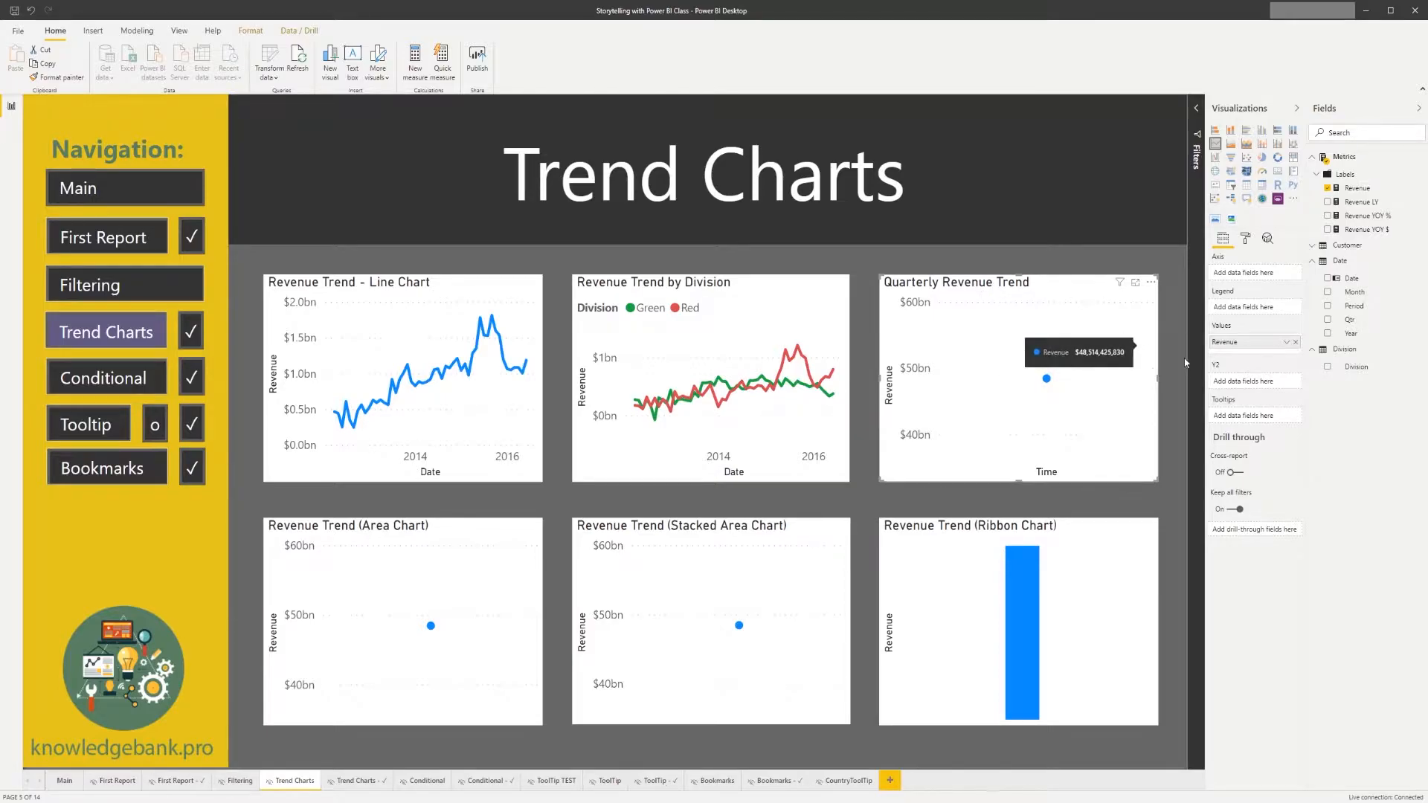
pyautogui.moveTo(1379, 339); pyautogui.dragTo(1273, 277)
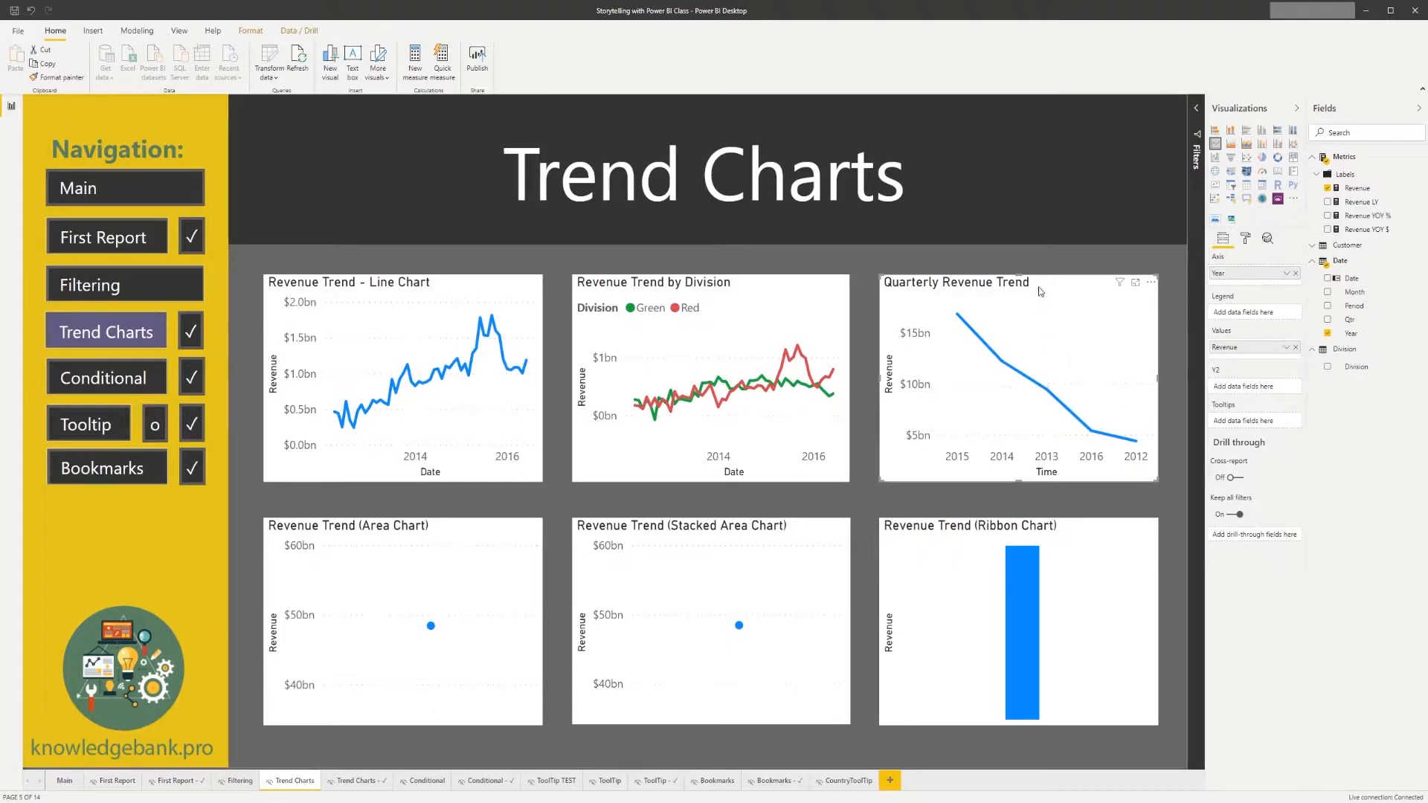
pyautogui.moveTo(1059, 311)
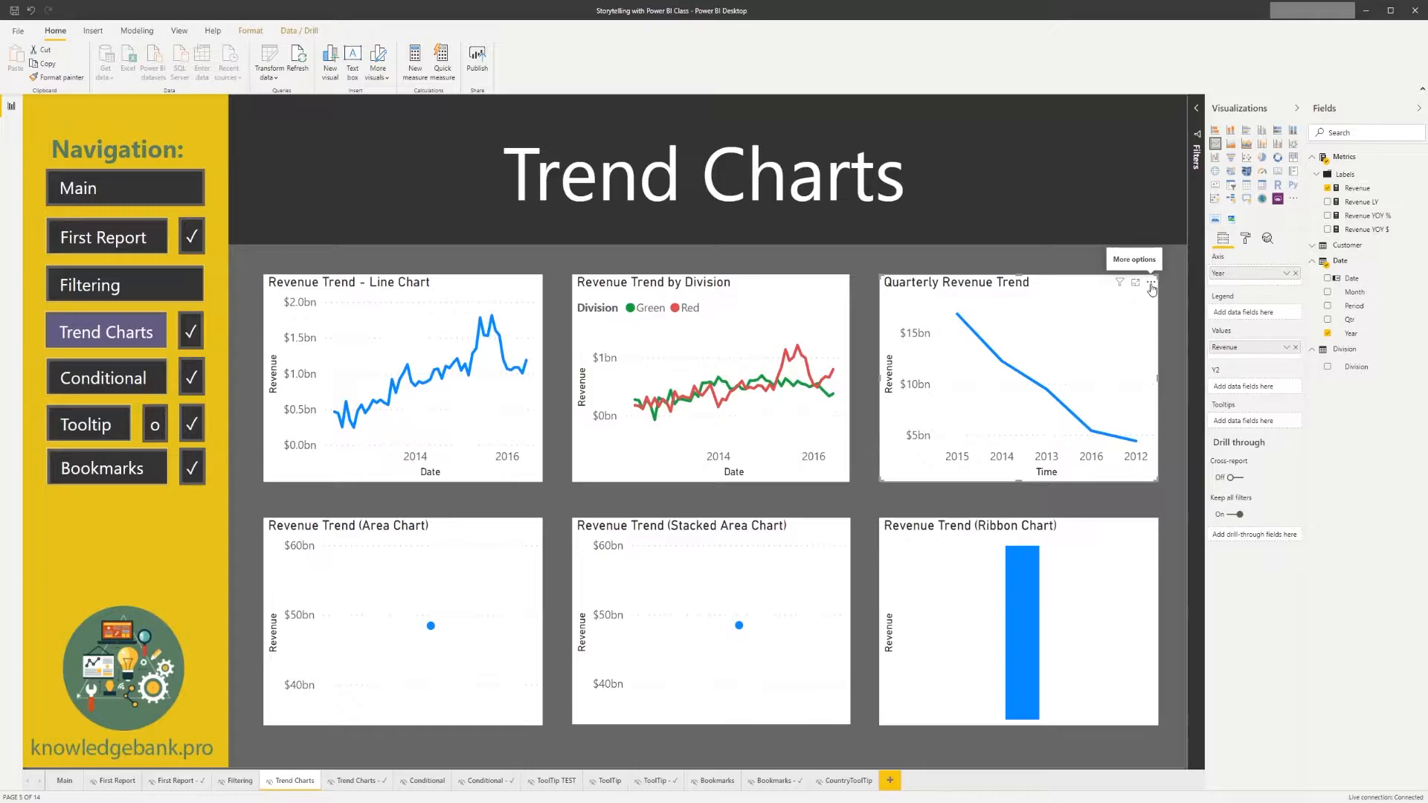
# Sort the Quarterly Revenue Trend chart by Year in ascending order.
pyautogui.click(1151, 287)
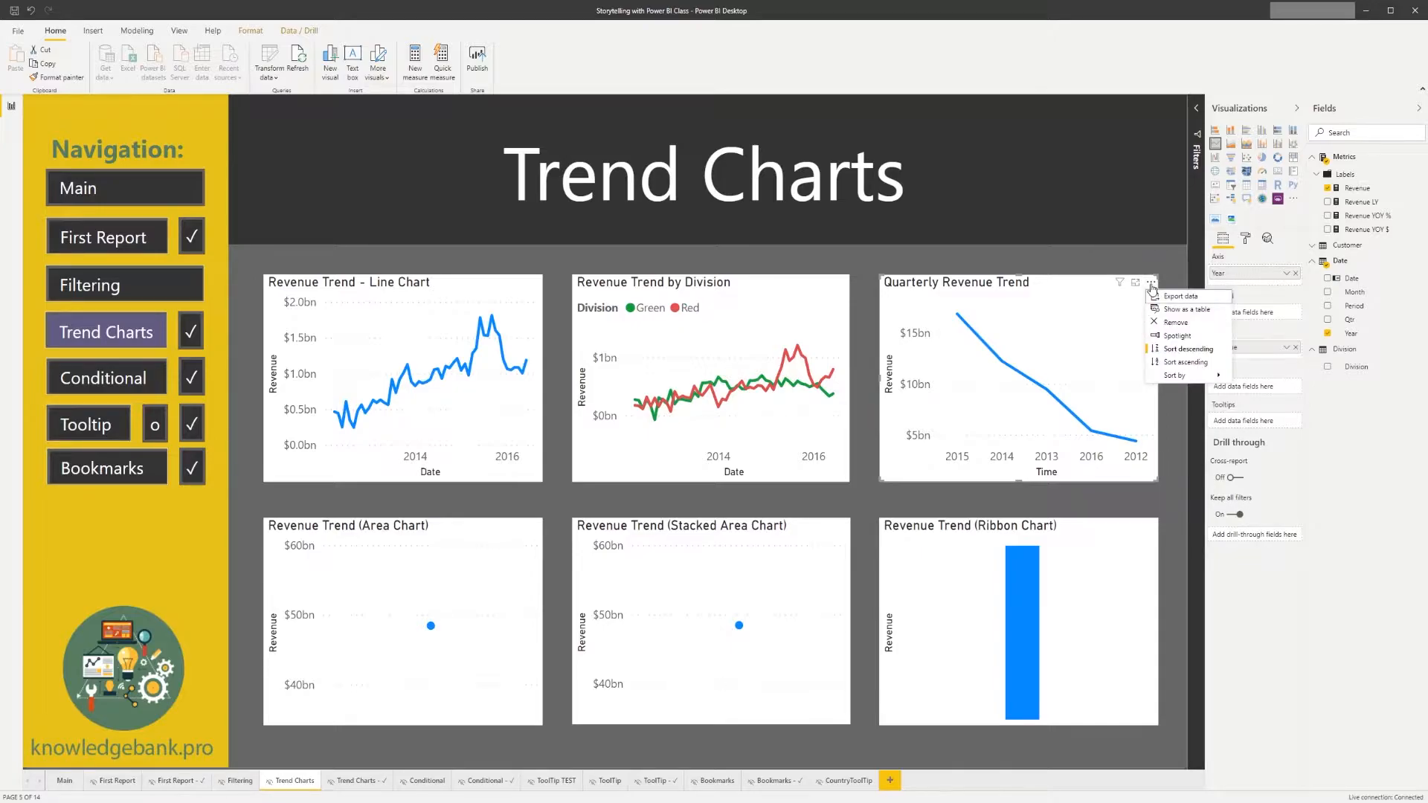
pyautogui.moveTo(1185, 378)
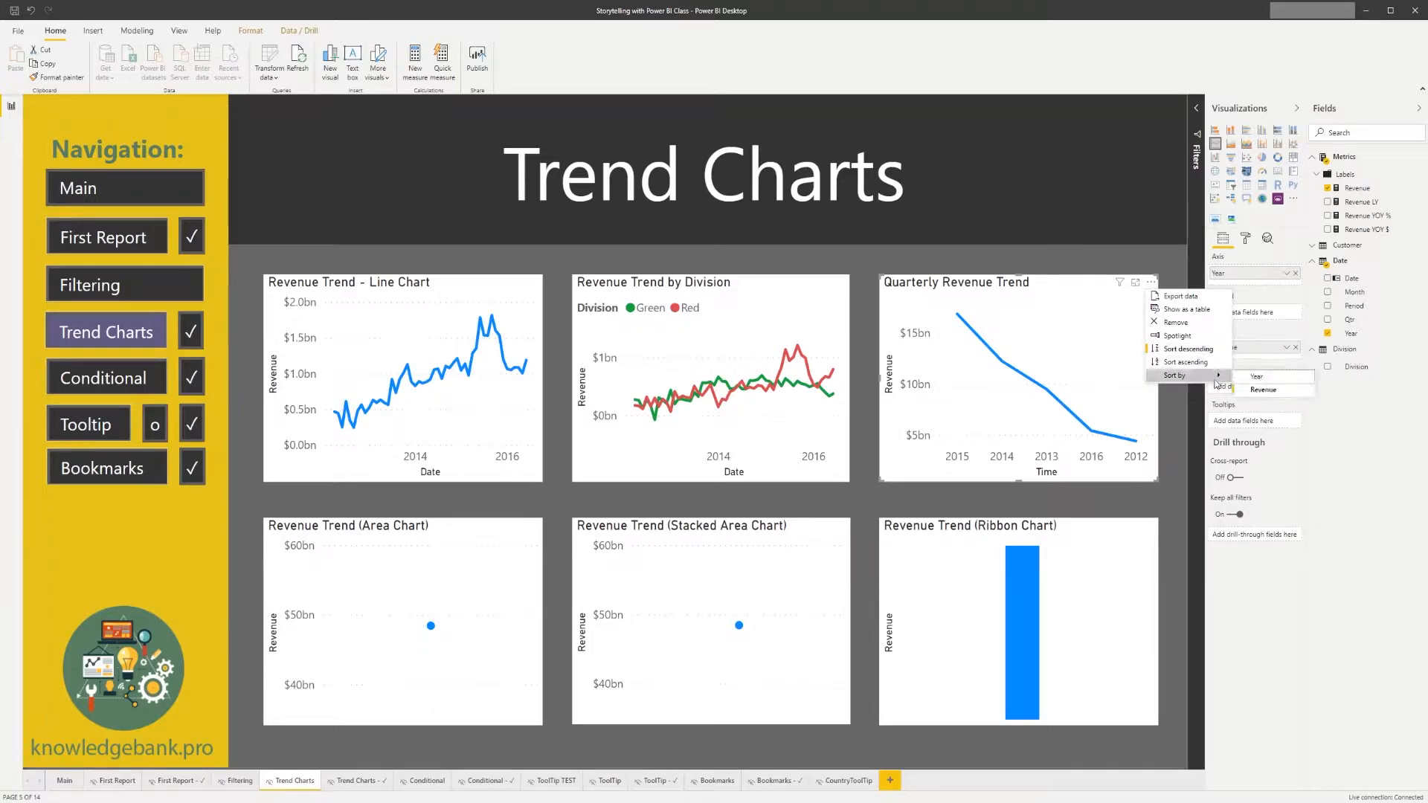
pyautogui.click(1275, 378)
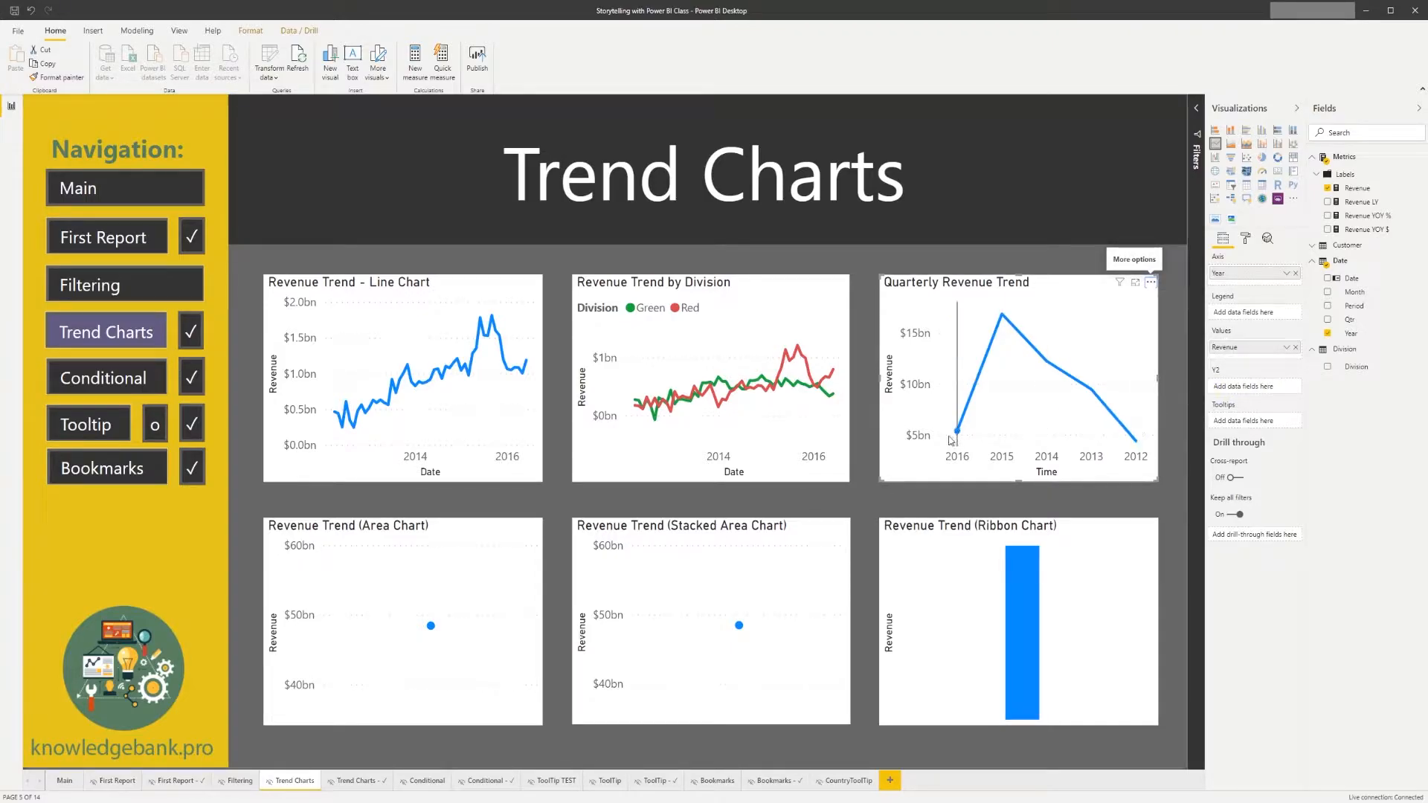
pyautogui.click(1150, 284)
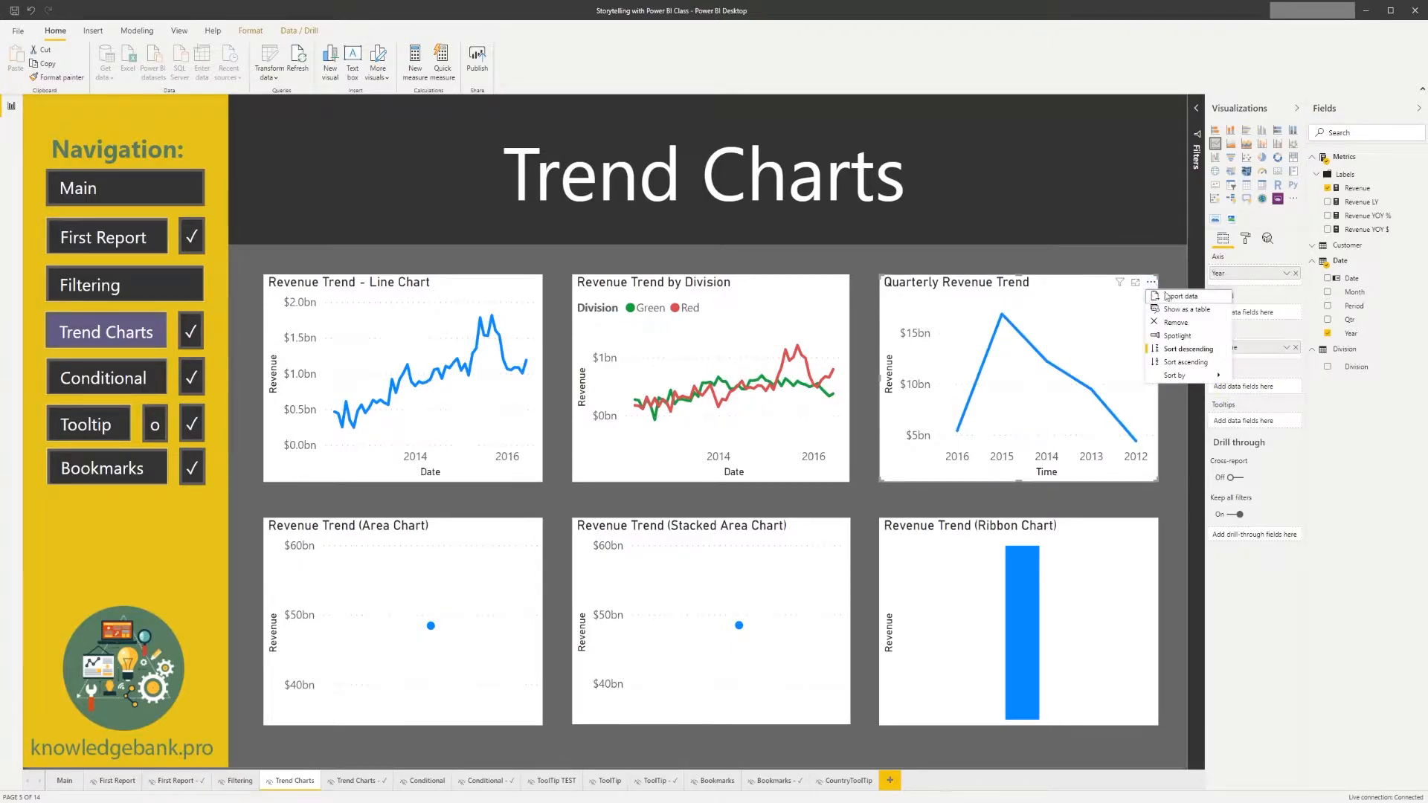
pyautogui.click(1200, 363)
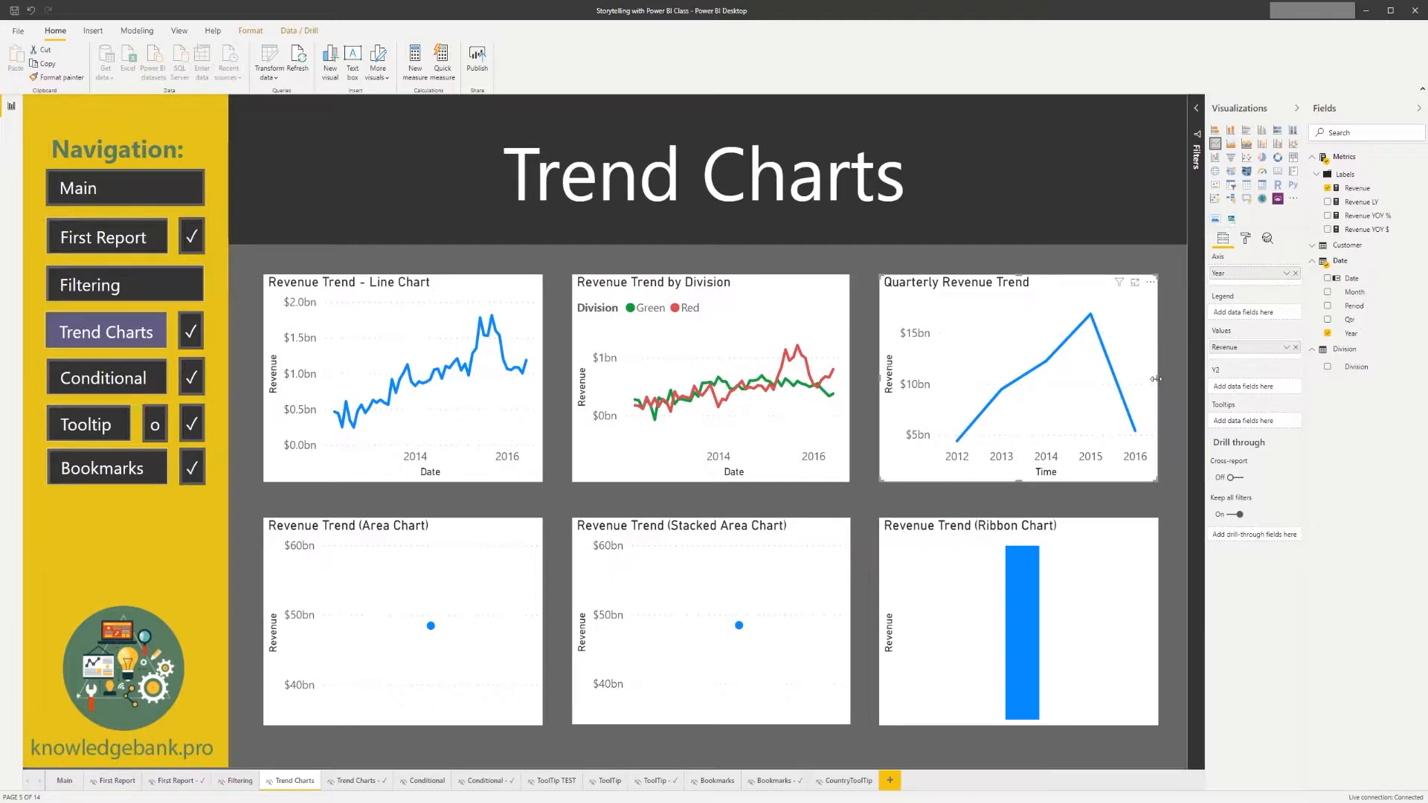
# Narrow the Quarterly Revenue Trend chart to less than half its width and try scrolling along its year axis.
pyautogui.moveTo(1155, 380); pyautogui.dragTo(997, 396)
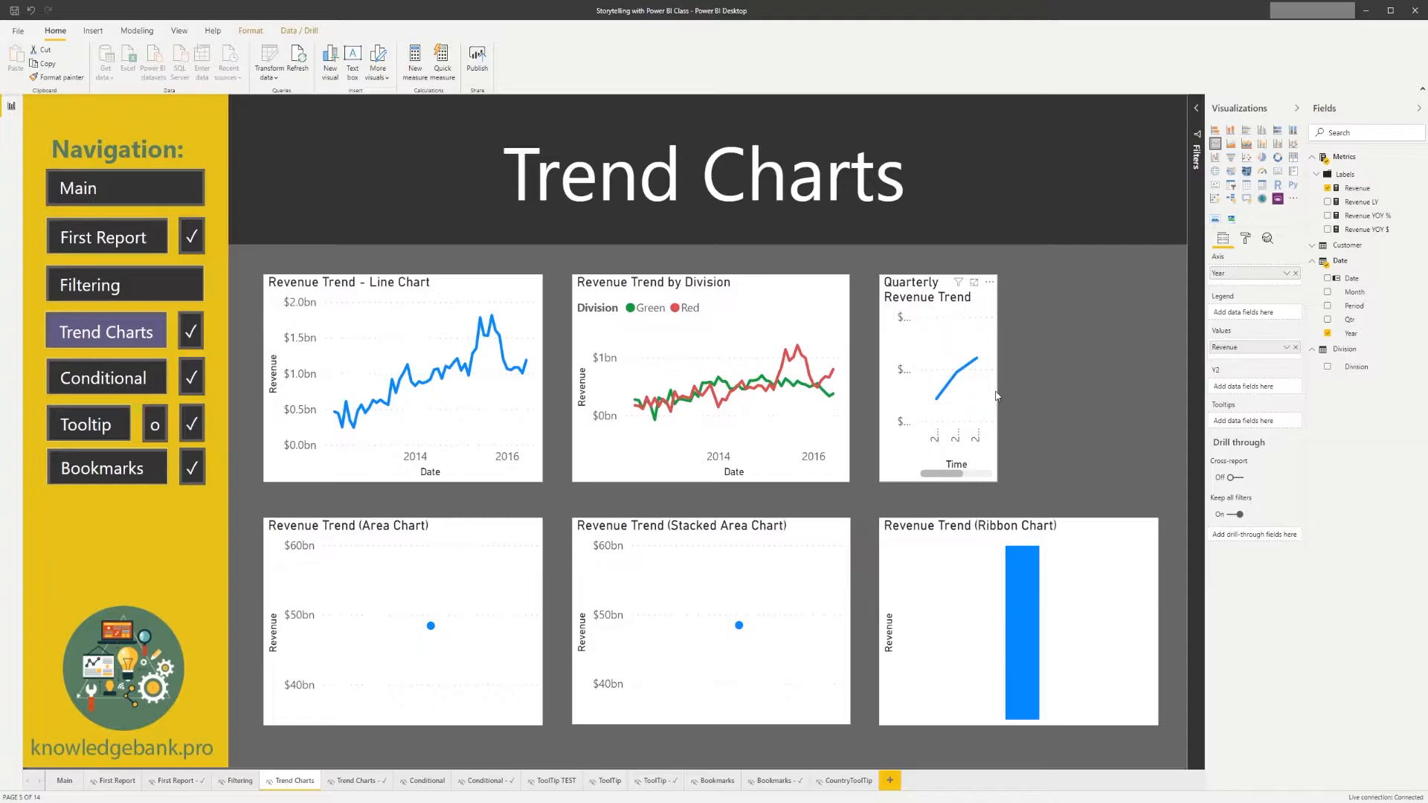
pyautogui.moveTo(932, 473)
pyautogui.mouseDown()
pyautogui.moveTo(958, 481)
pyautogui.moveTo(931, 482)
pyautogui.mouseUp()
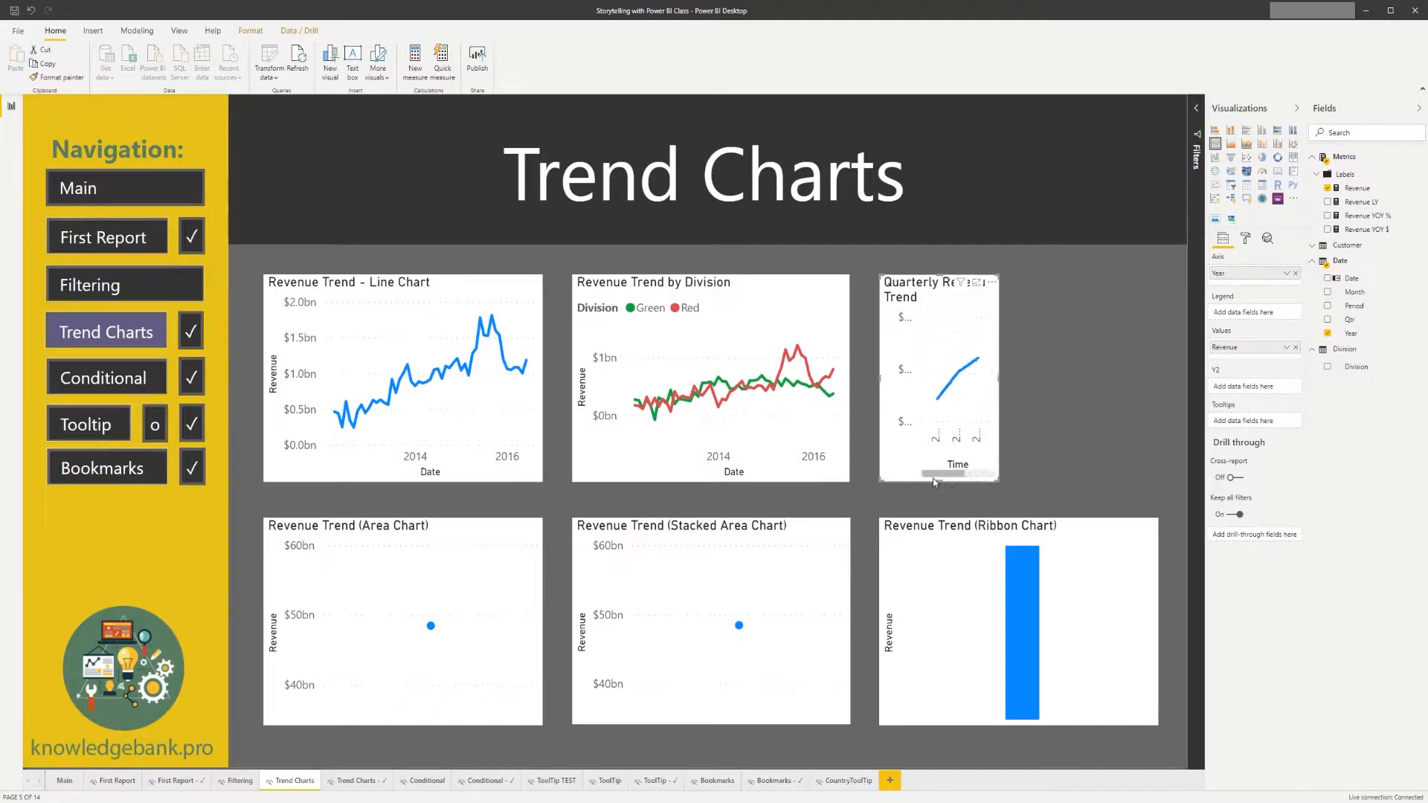
# Widen the Quarterly Revenue Trend chart back to its full width and try resizing the Revenue Trend - Line Chart.
pyautogui.moveTo(998, 377); pyautogui.dragTo(1157, 396)
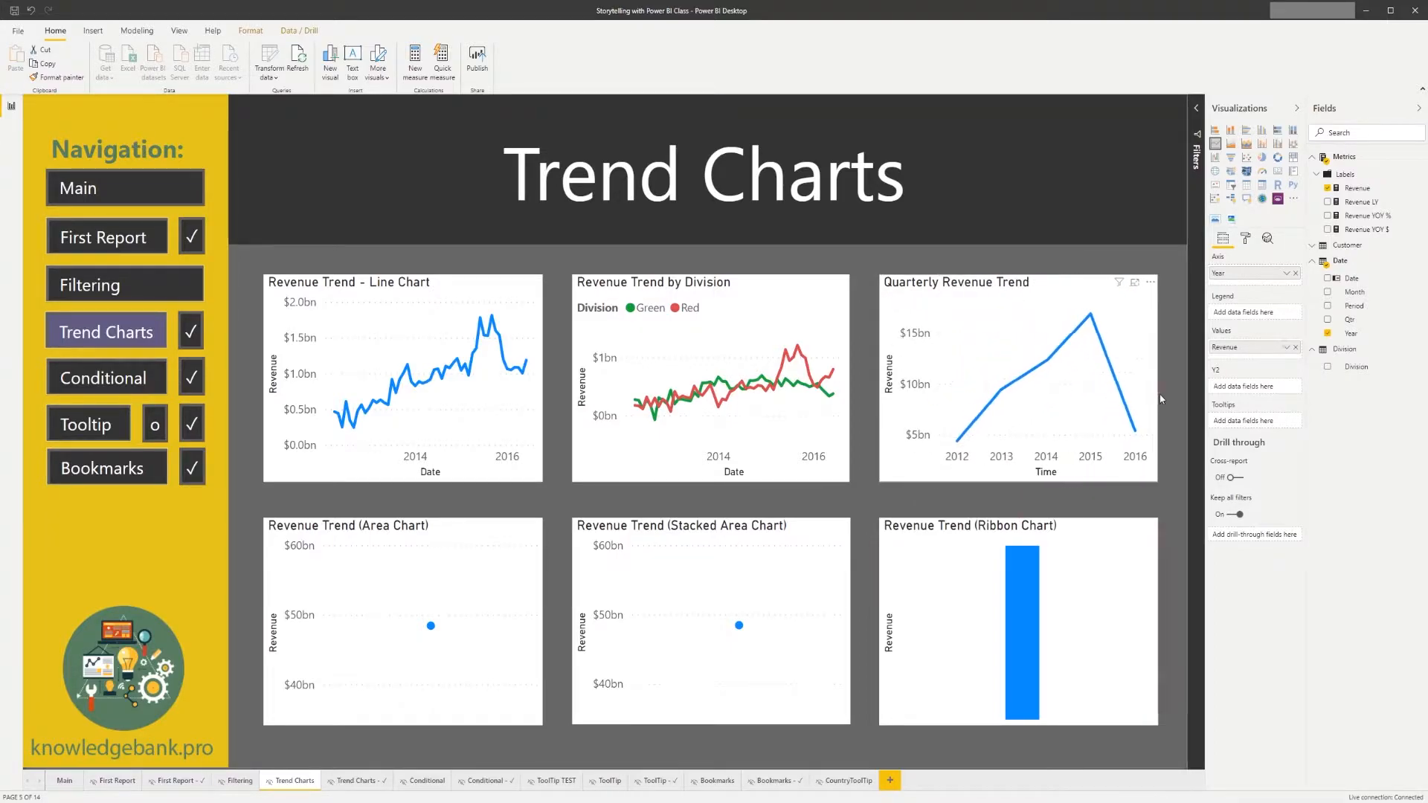
pyautogui.click(435, 284)
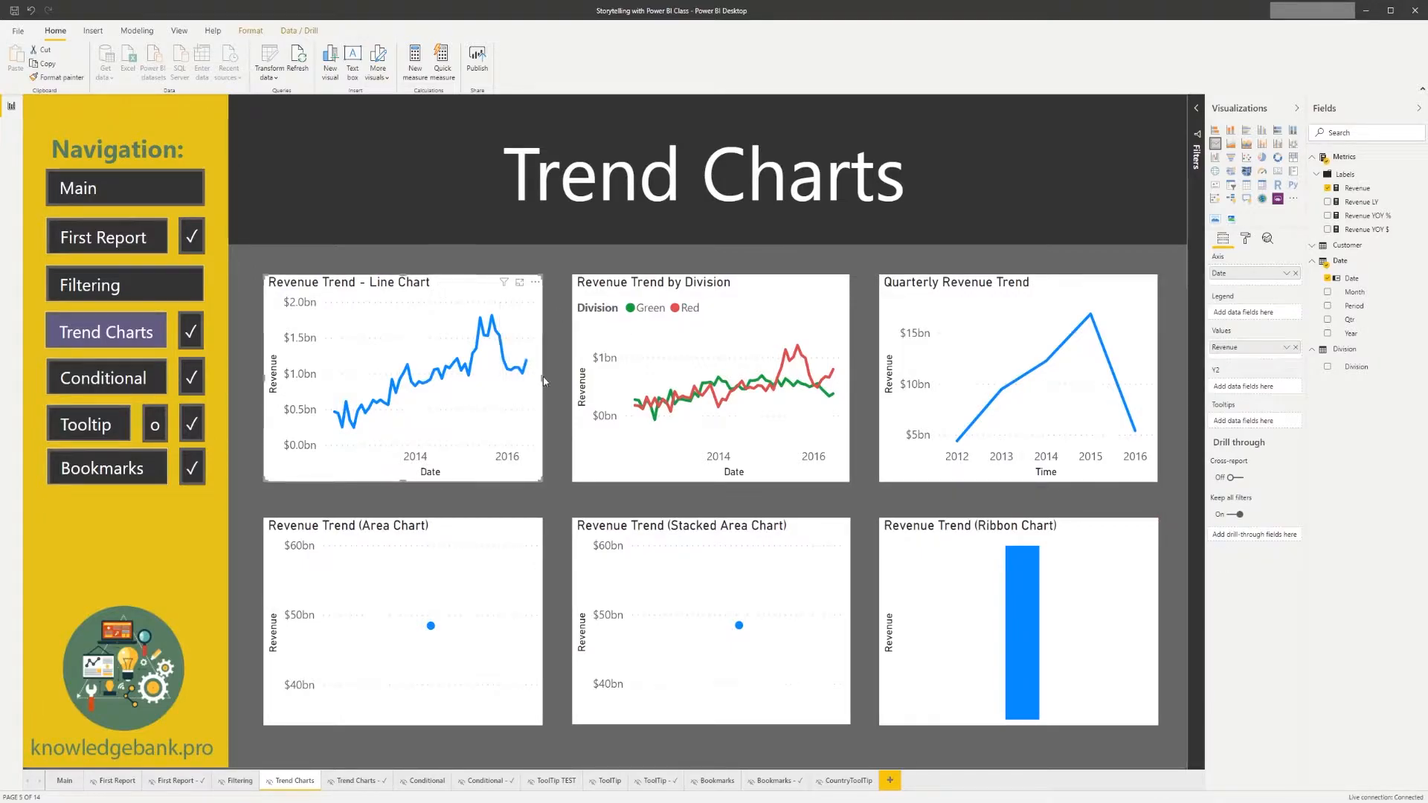
pyautogui.moveTo(542, 377)
pyautogui.mouseDown()
pyautogui.moveTo(311, 391)
pyautogui.moveTo(543, 399)
pyautogui.mouseUp()
pyautogui.click(546, 398)
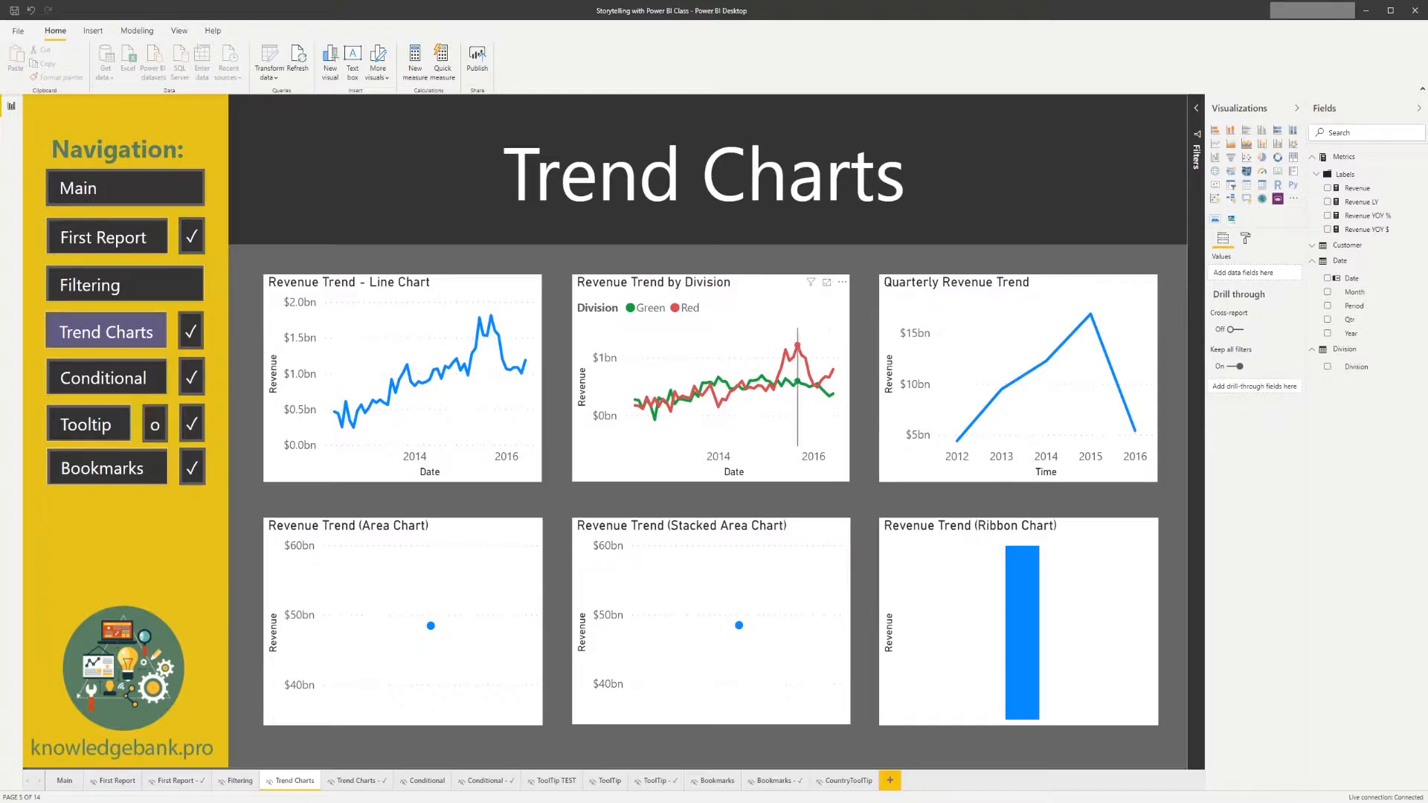
# Check the X axis type setting of the Revenue Trend - Line Chart and how the chart responds to resizing.
pyautogui.click(435, 294)
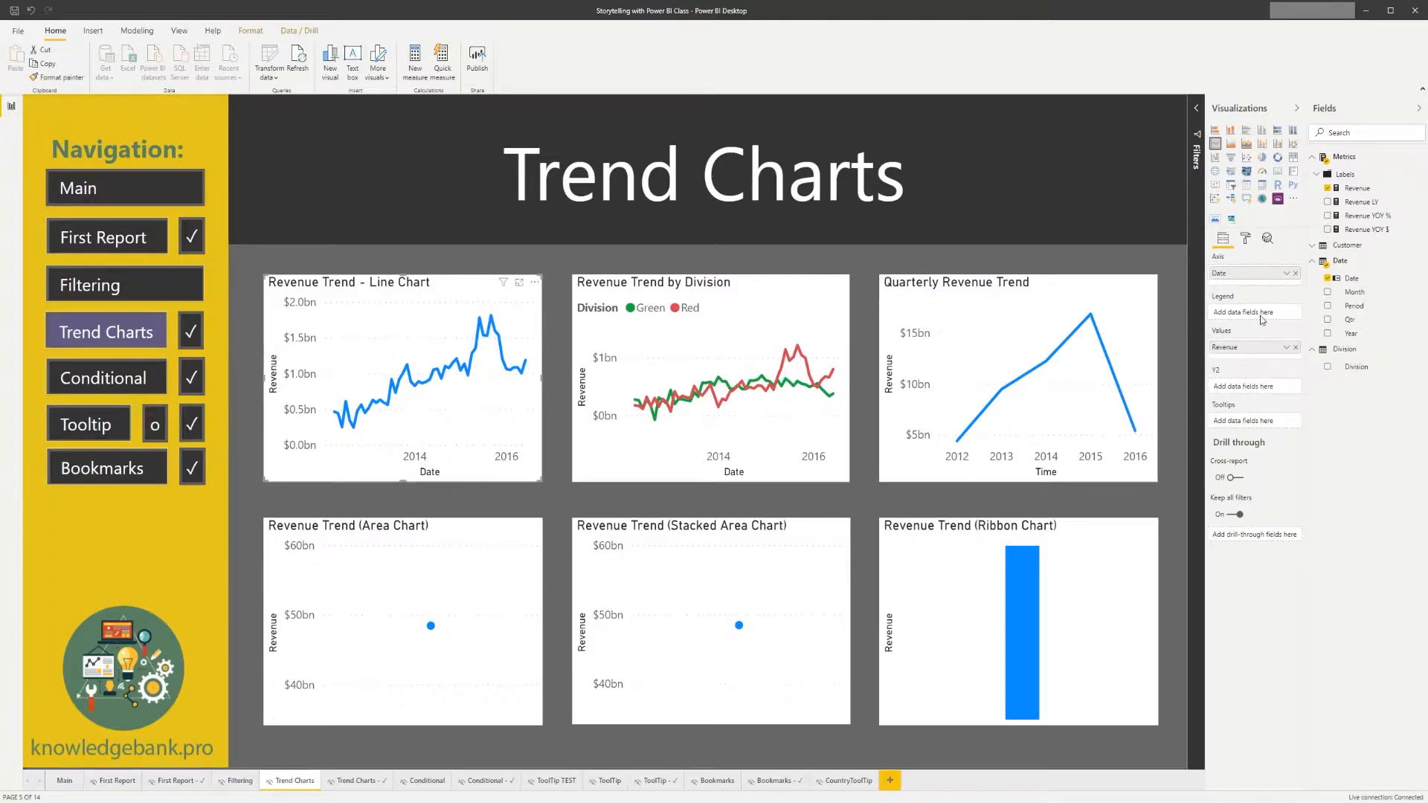
pyautogui.click(1246, 241)
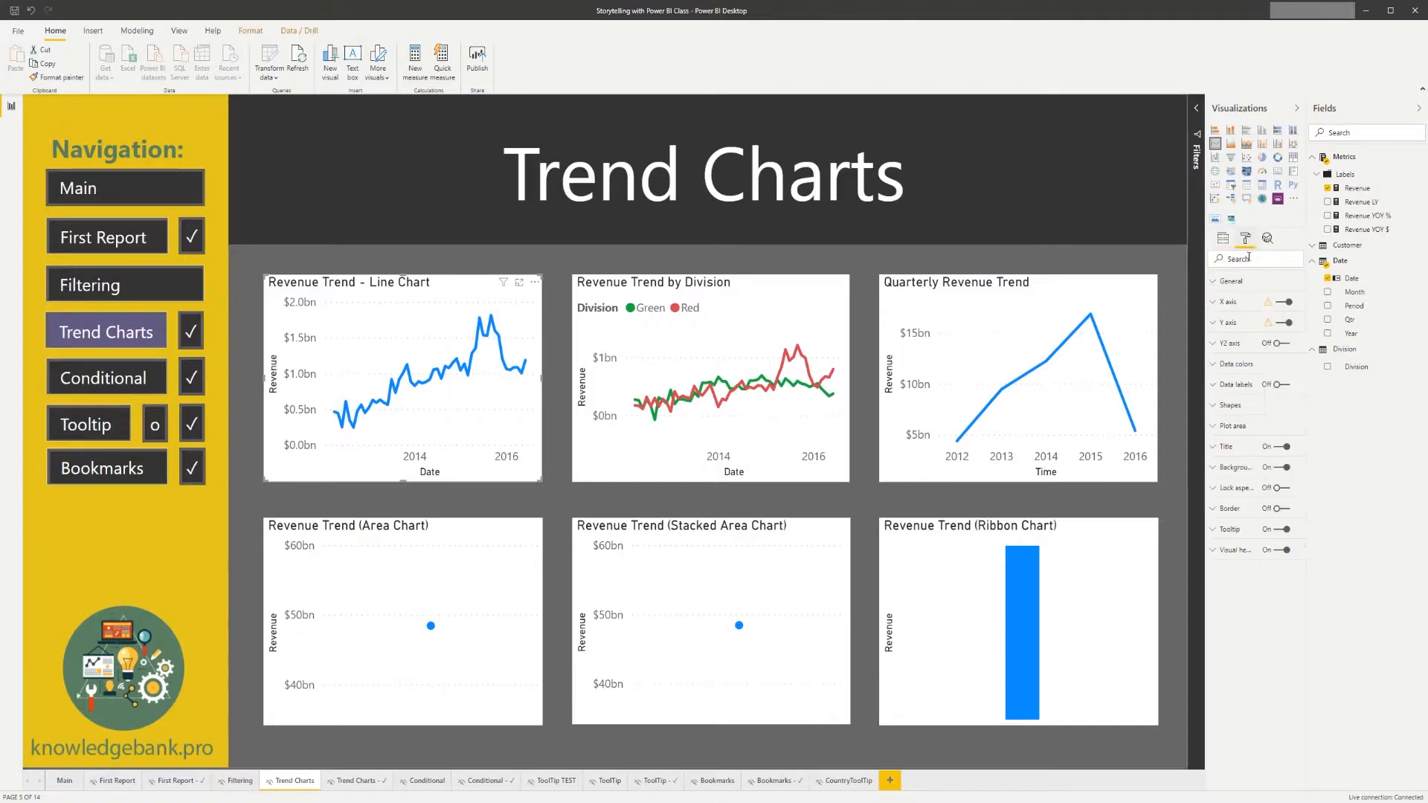
pyautogui.click(1229, 304)
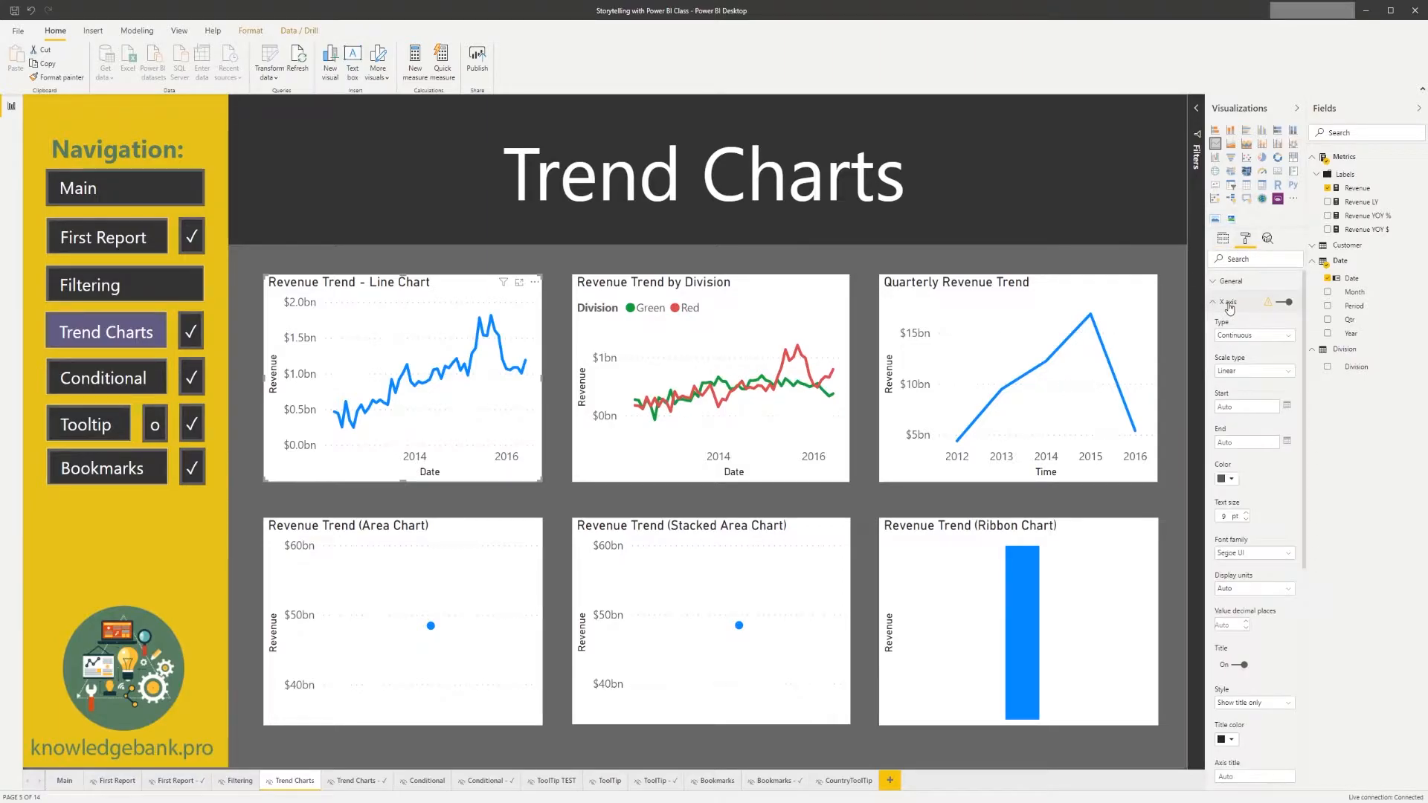
pyautogui.click(1290, 343)
pyautogui.click(1279, 319)
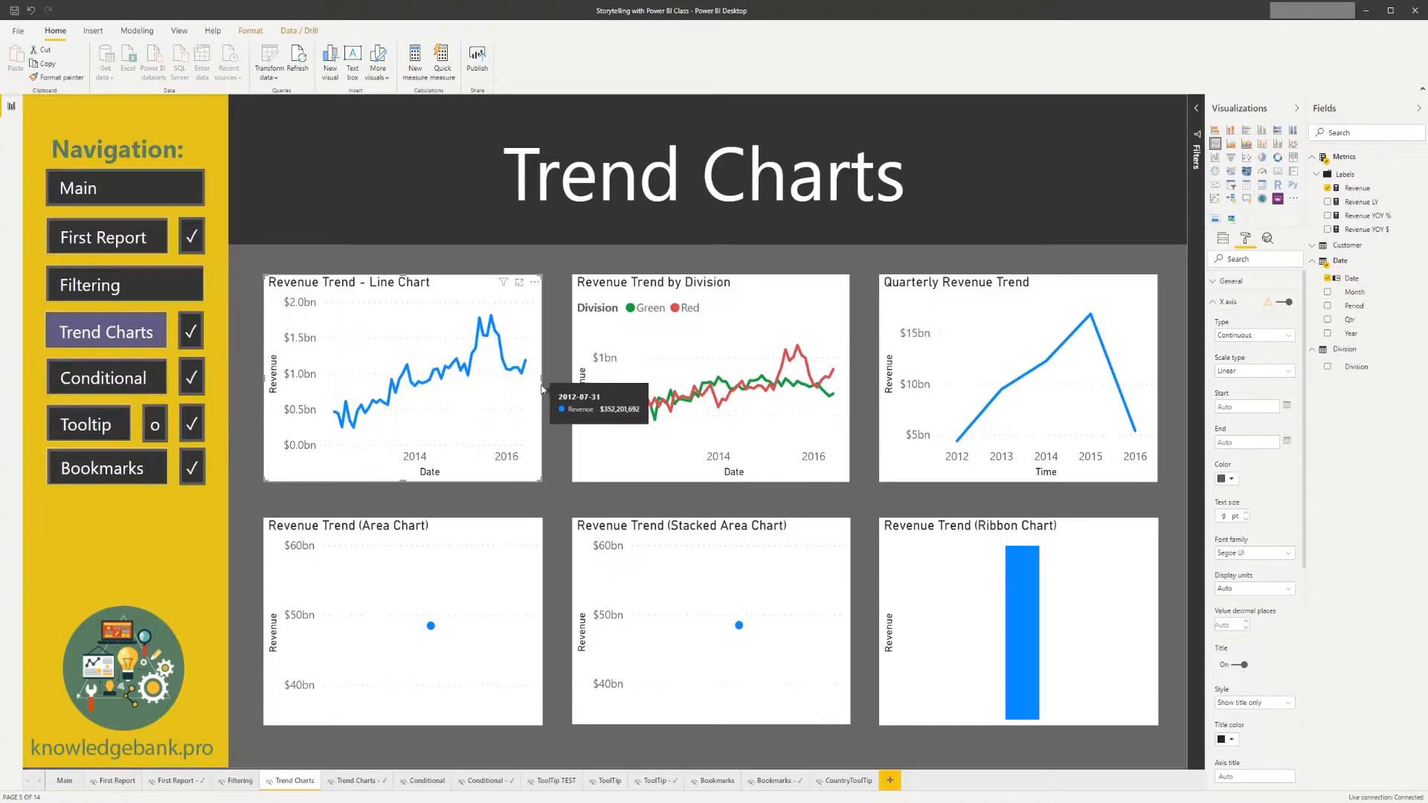
pyautogui.moveTo(542, 378); pyautogui.dragTo(542, 415)
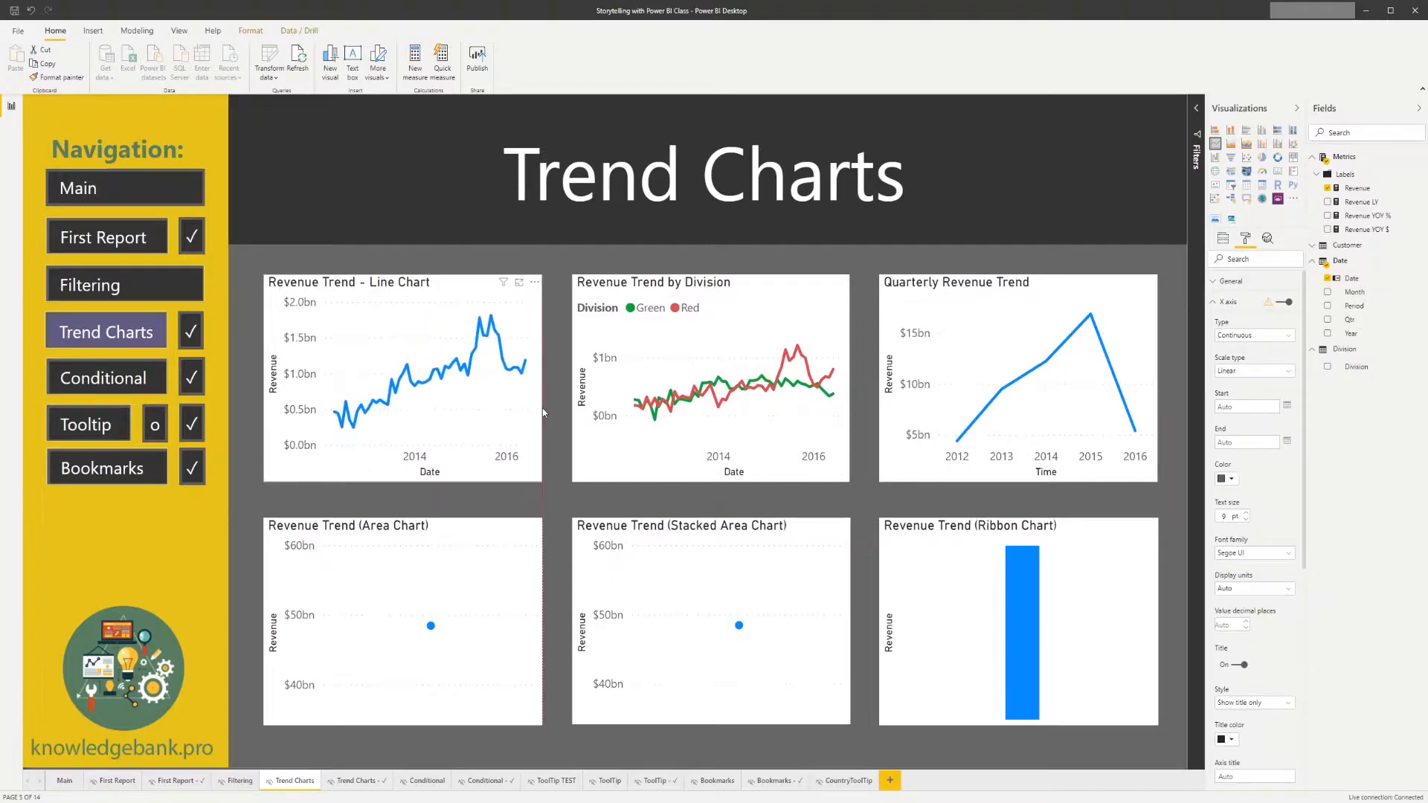
# Check the X axis type setting of the Quarterly Revenue Trend chart and leave it as Categorical.
pyautogui.click(987, 284)
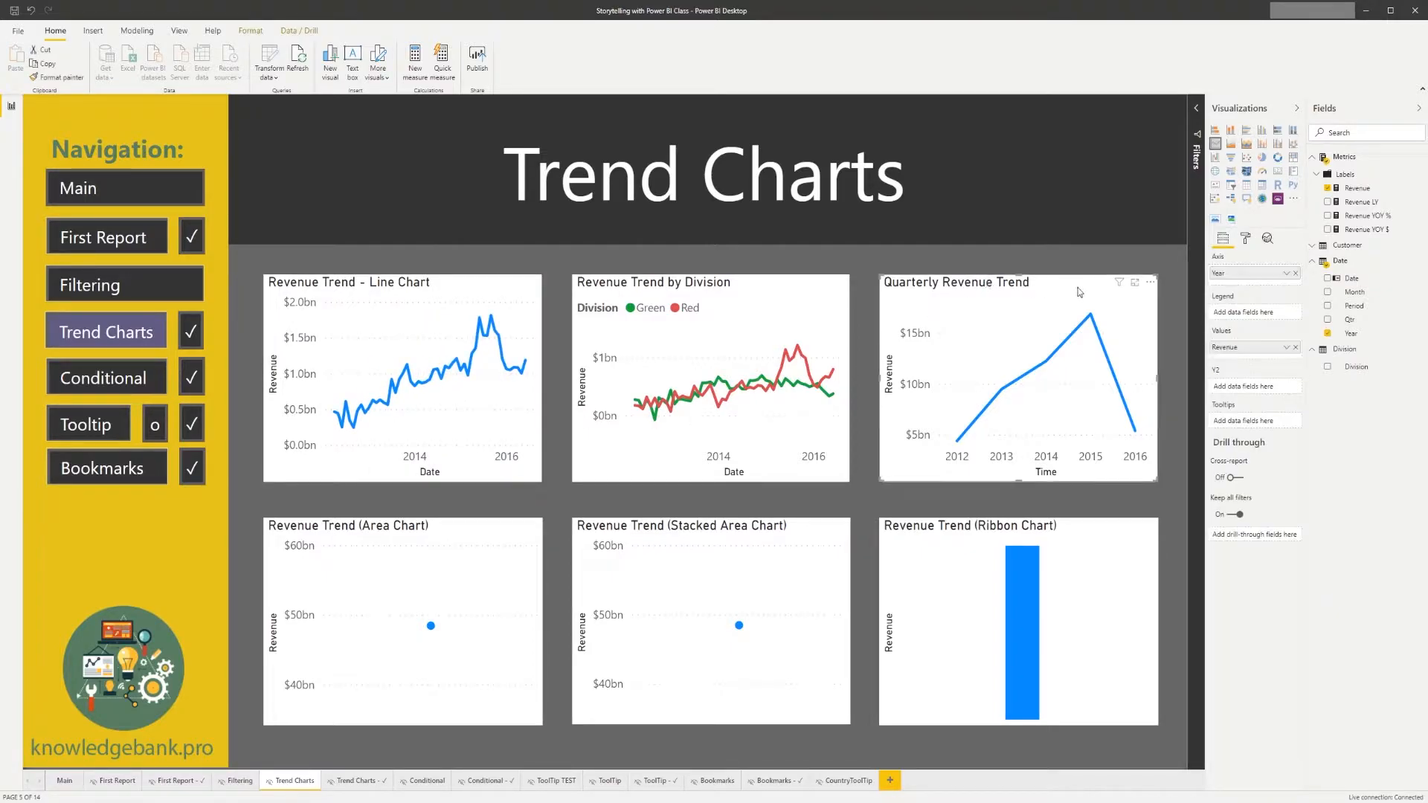
pyautogui.click(1245, 239)
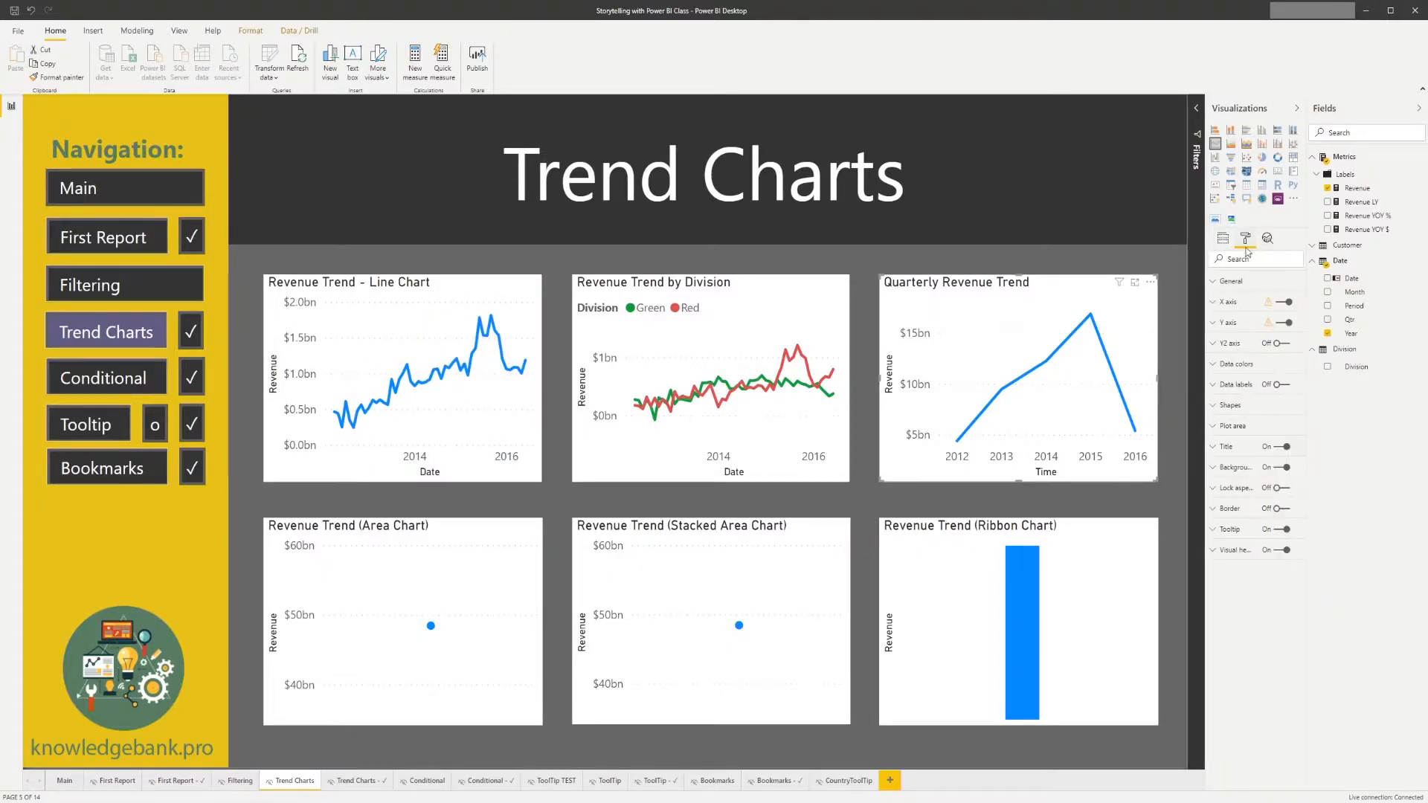
pyautogui.click(1229, 302)
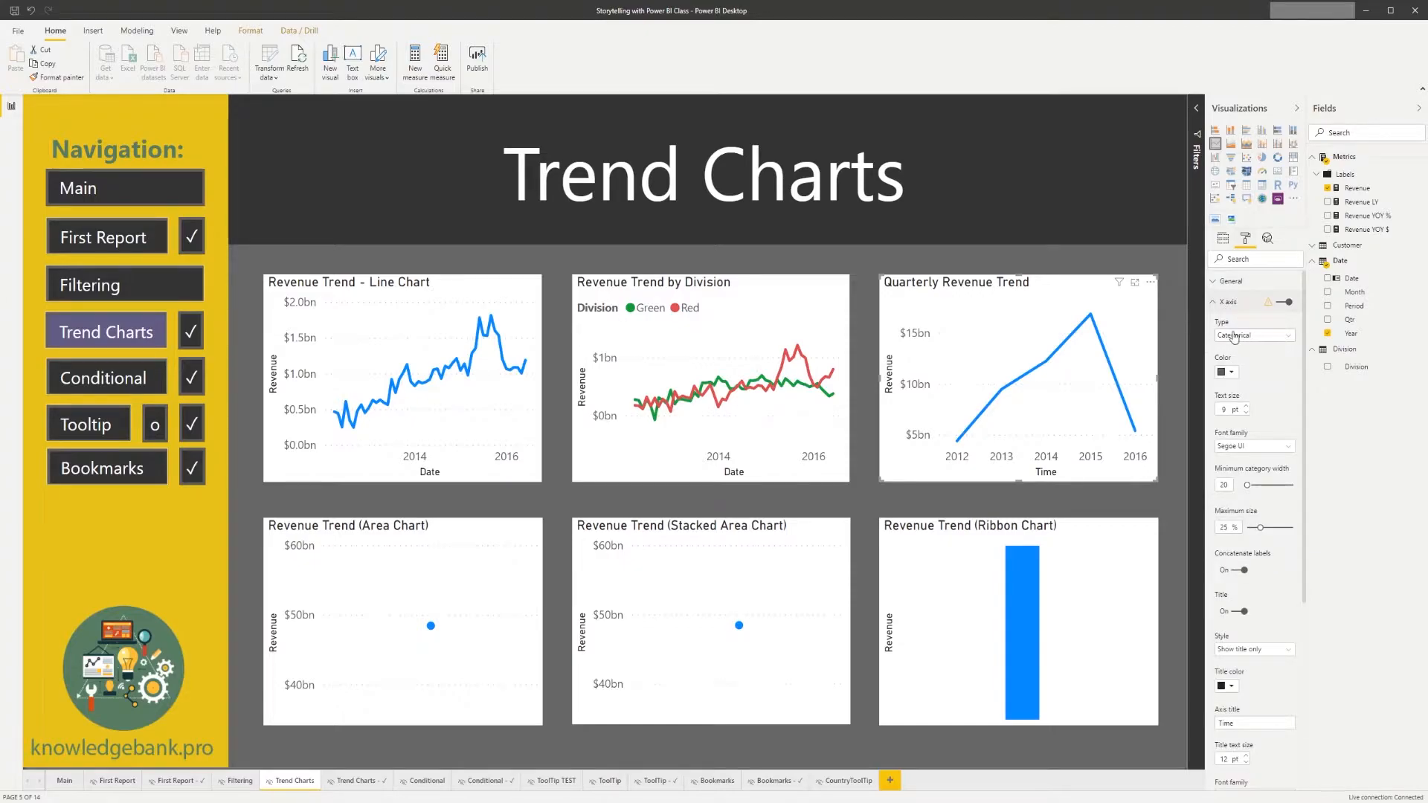
pyautogui.click(1288, 338)
pyautogui.click(1290, 339)
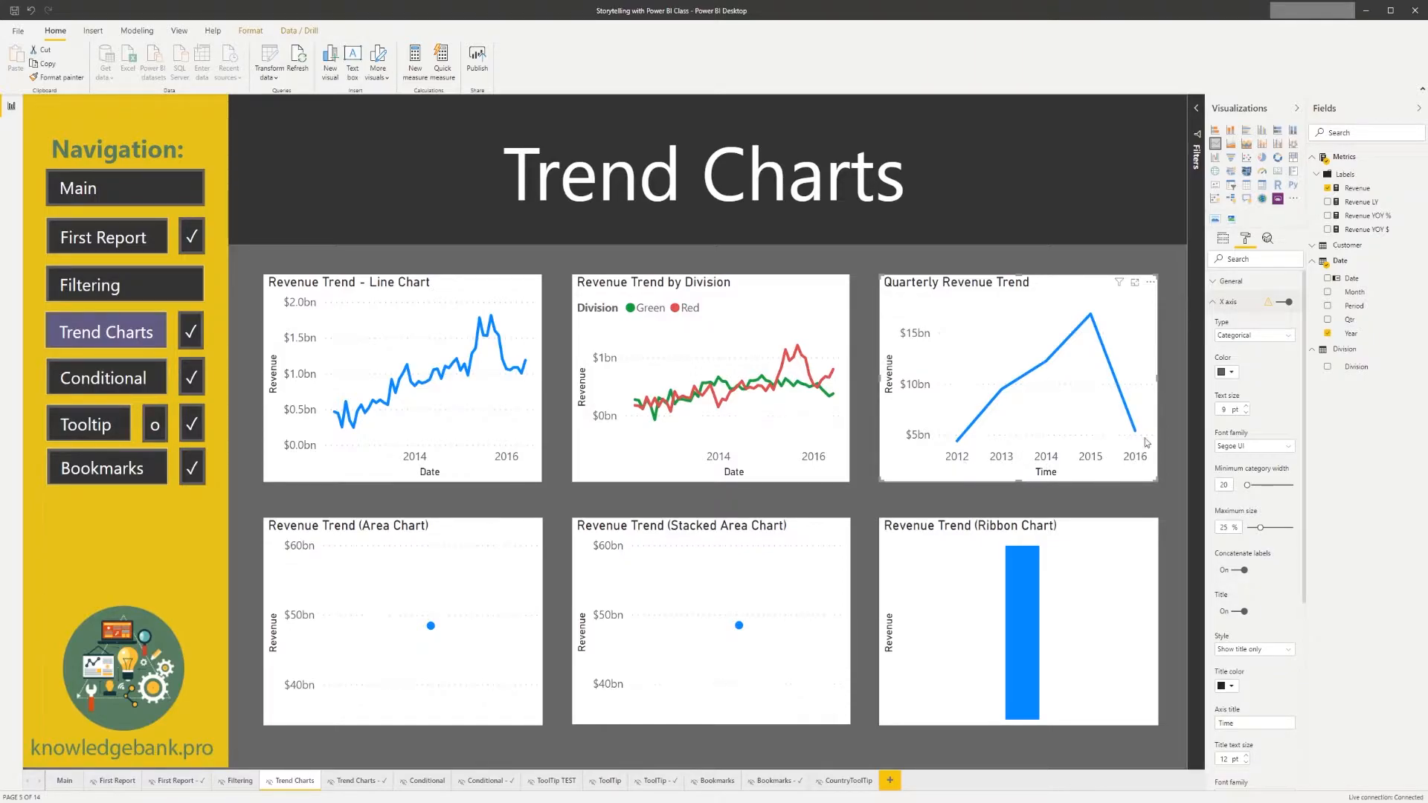
# Narrow the Quarterly Revenue Trend chart to test its axis scrolling, restore its full width and deselect it.
pyautogui.moveTo(1156, 380); pyautogui.dragTo(986, 404)
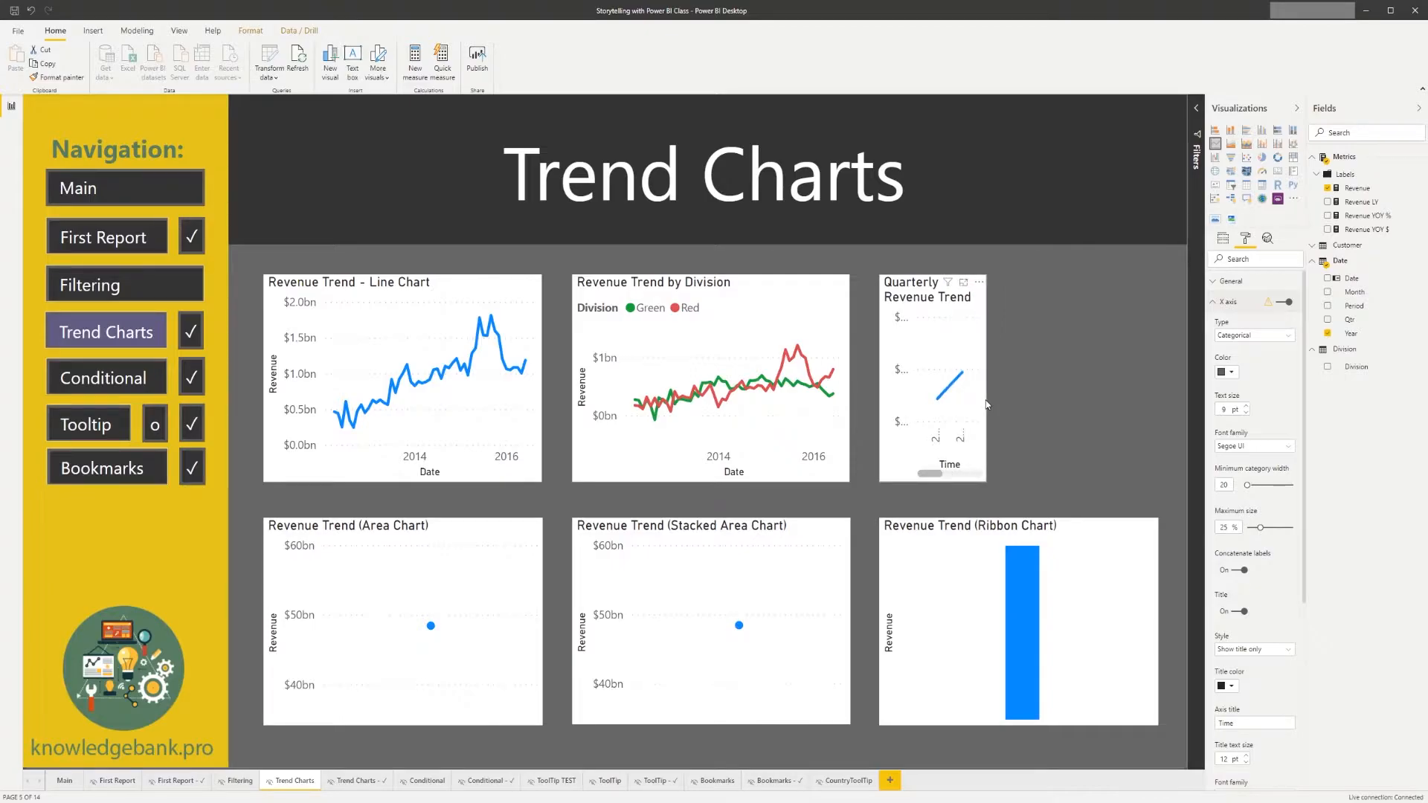
pyautogui.moveTo(932, 478)
pyautogui.mouseDown()
pyautogui.moveTo(970, 479)
pyautogui.moveTo(929, 481)
pyautogui.mouseUp()
pyautogui.moveTo(986, 380); pyautogui.dragTo(1157, 407)
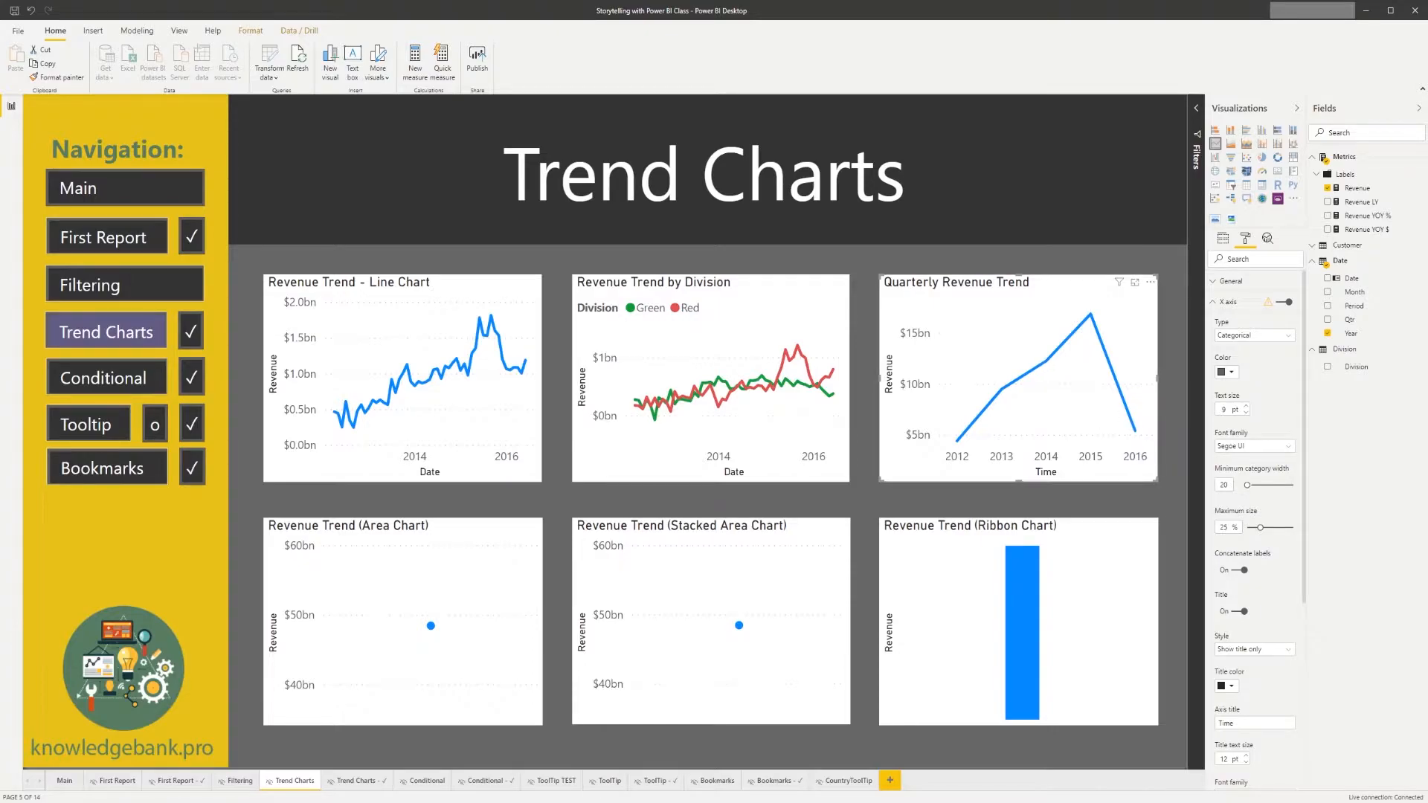
pyautogui.click(1145, 500)
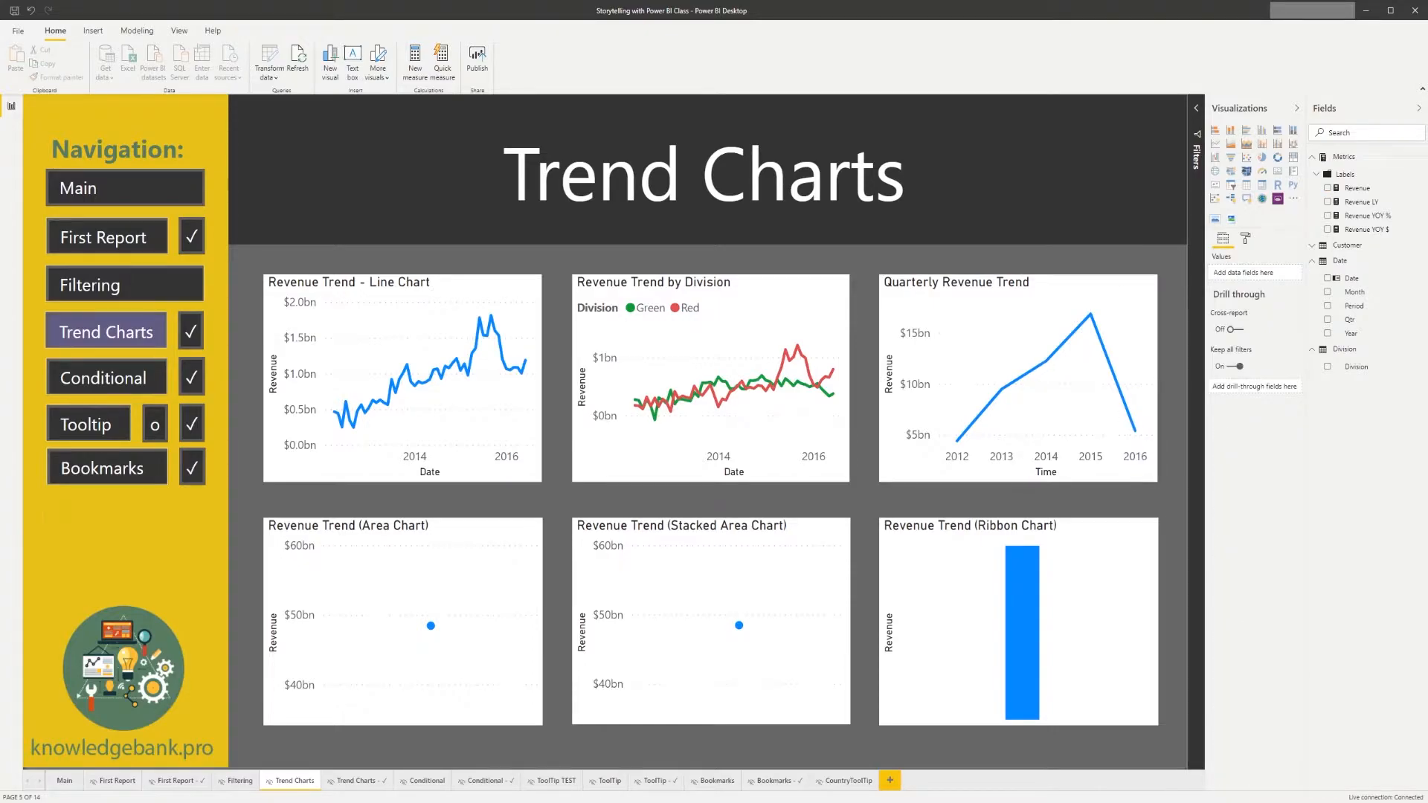
# Check the axis fields of the Quarterly Revenue Trend chart on the completed page and go back to the practice page.
pyautogui.keyDown('ctrl'); pyautogui.click(207, 336); pyautogui.keyUp('ctrl')
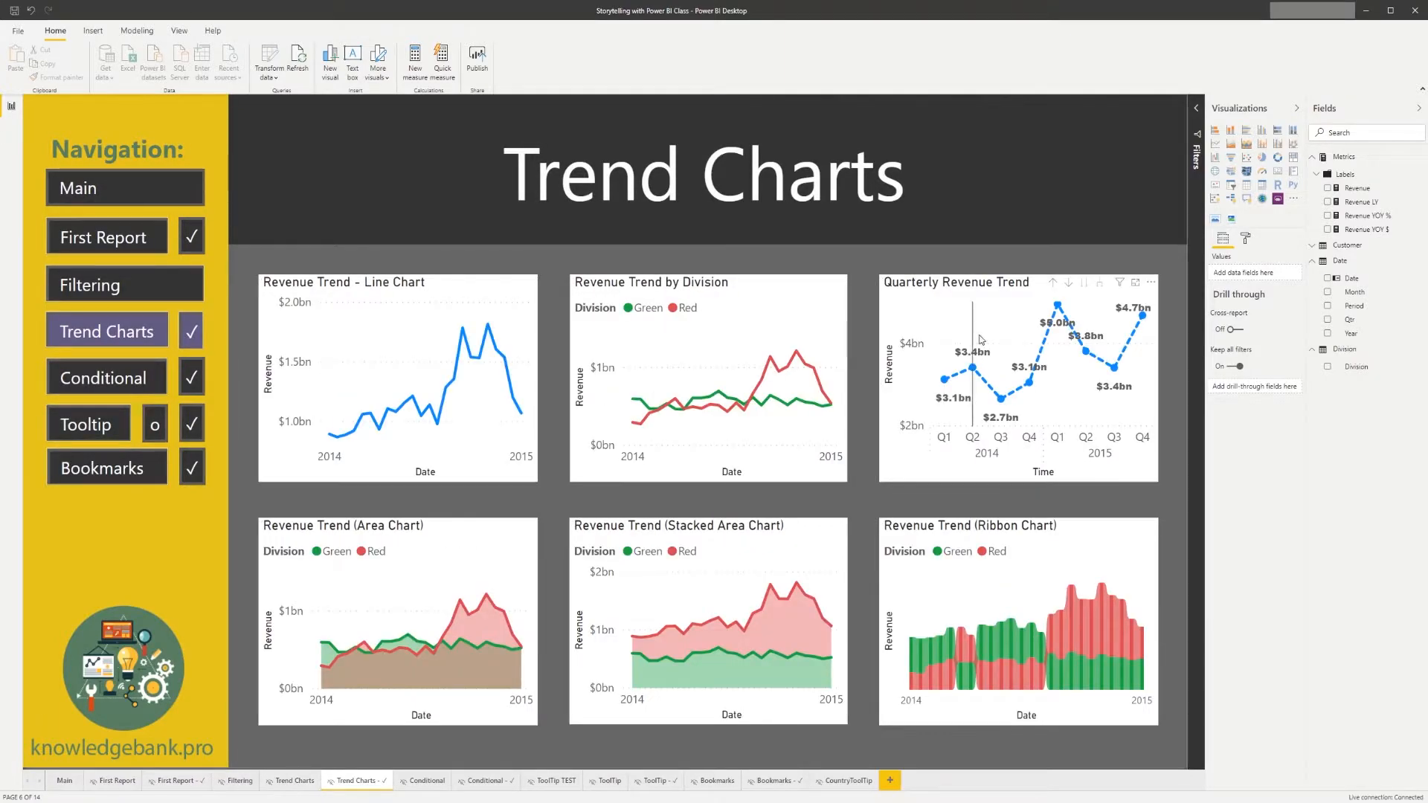
pyautogui.click(972, 290)
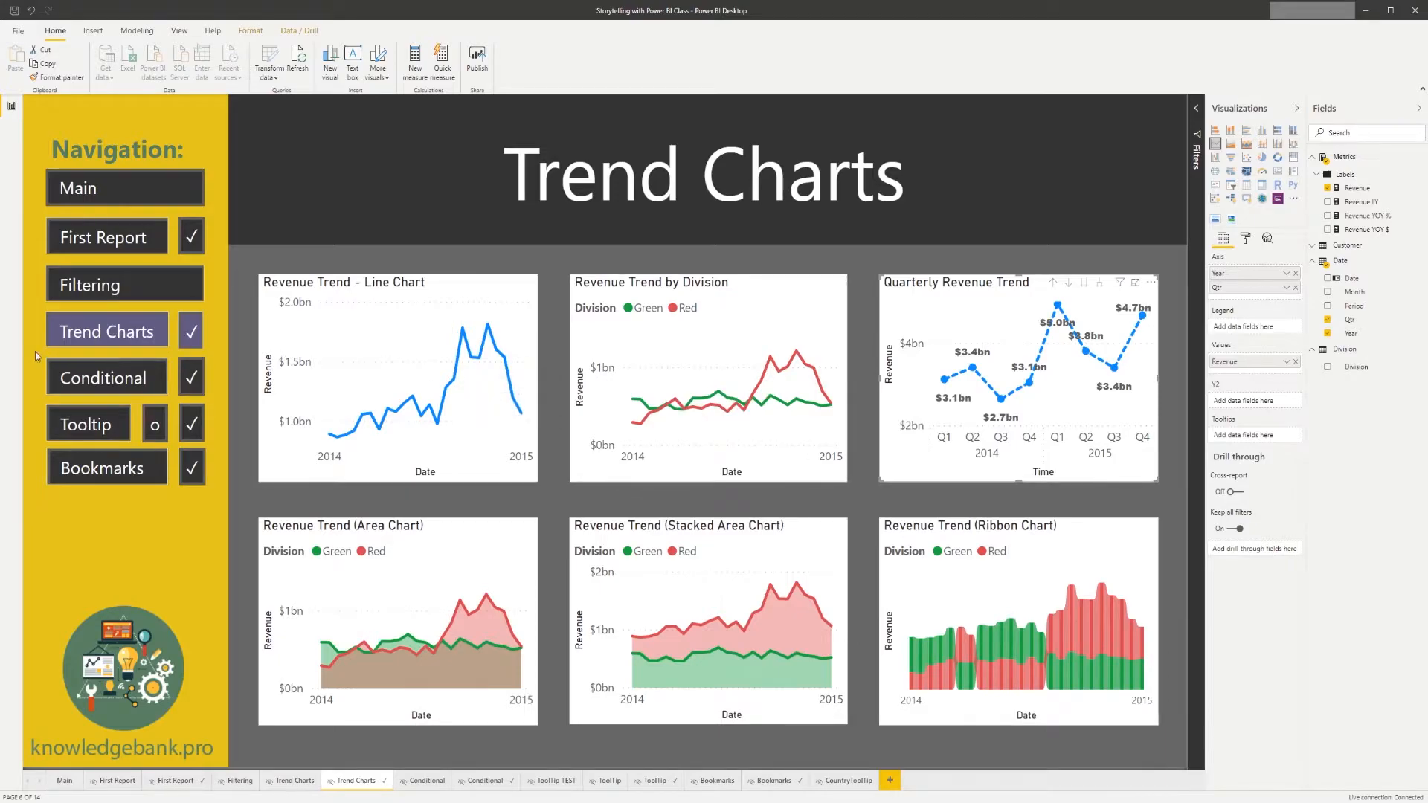
pyautogui.keyDown('ctrl'); pyautogui.click(107, 331); pyautogui.keyUp('ctrl')
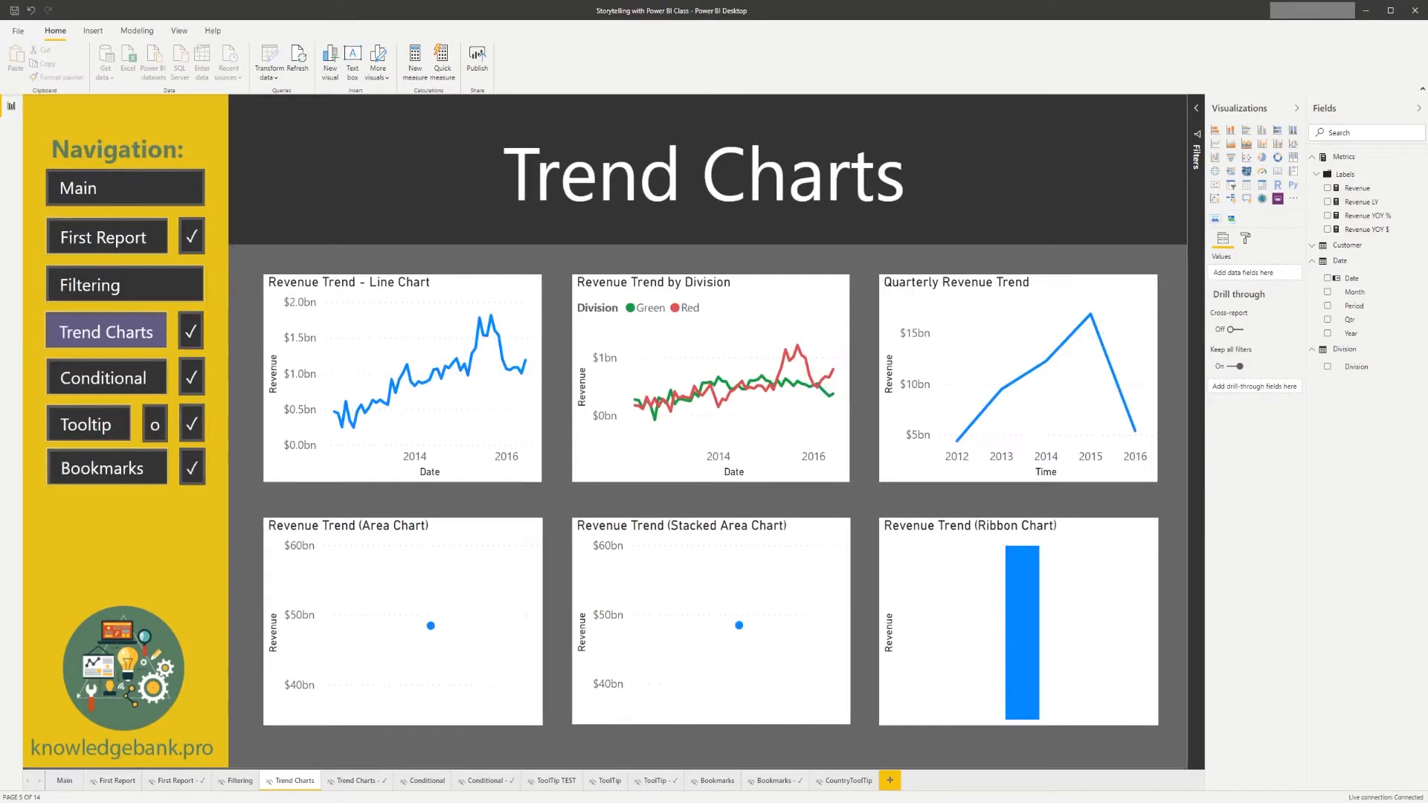
# Add Qtr below Year on the Quarterly Revenue Trend chart's axis and sort the chart by Year in ascending order.
pyautogui.click(1077, 298)
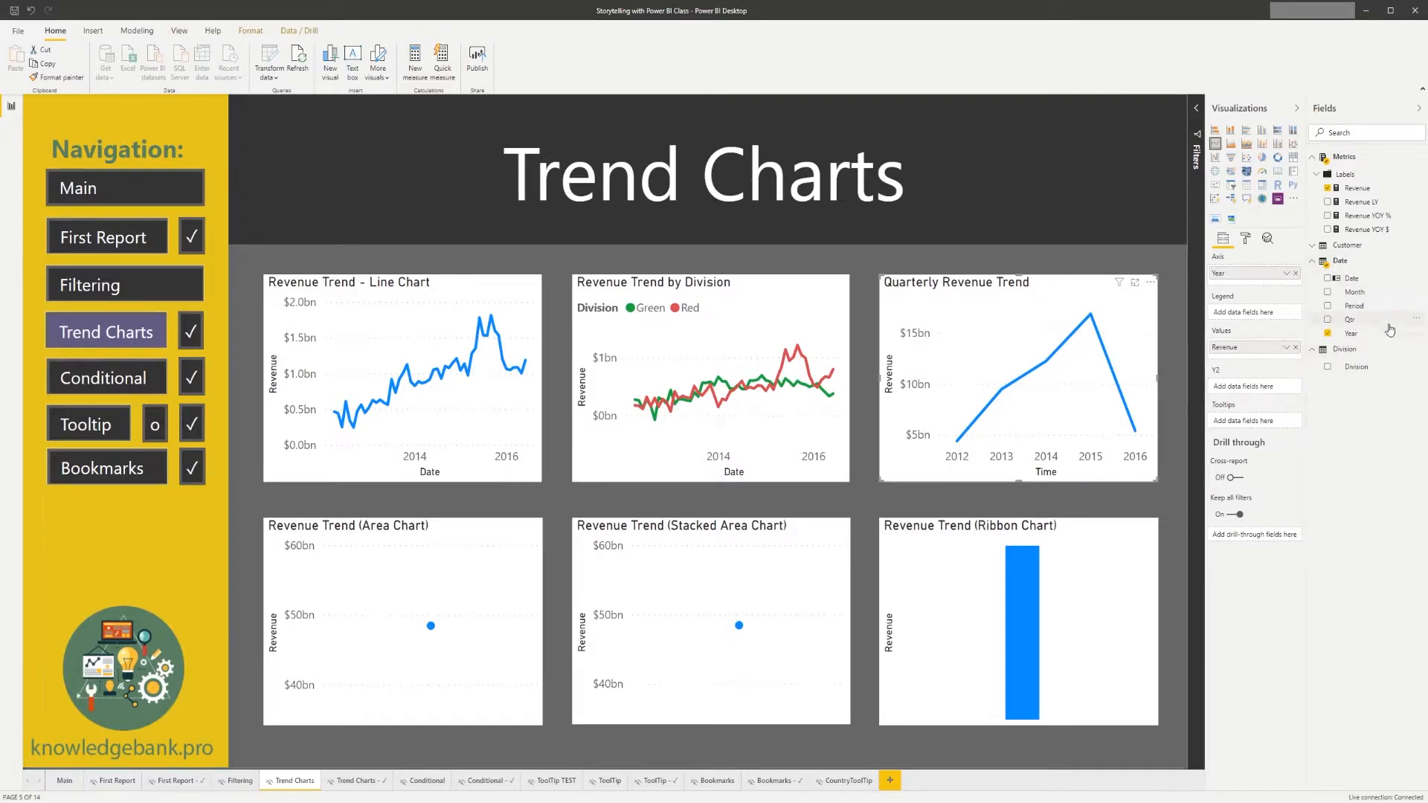
pyautogui.moveTo(1363, 324); pyautogui.dragTo(1282, 289)
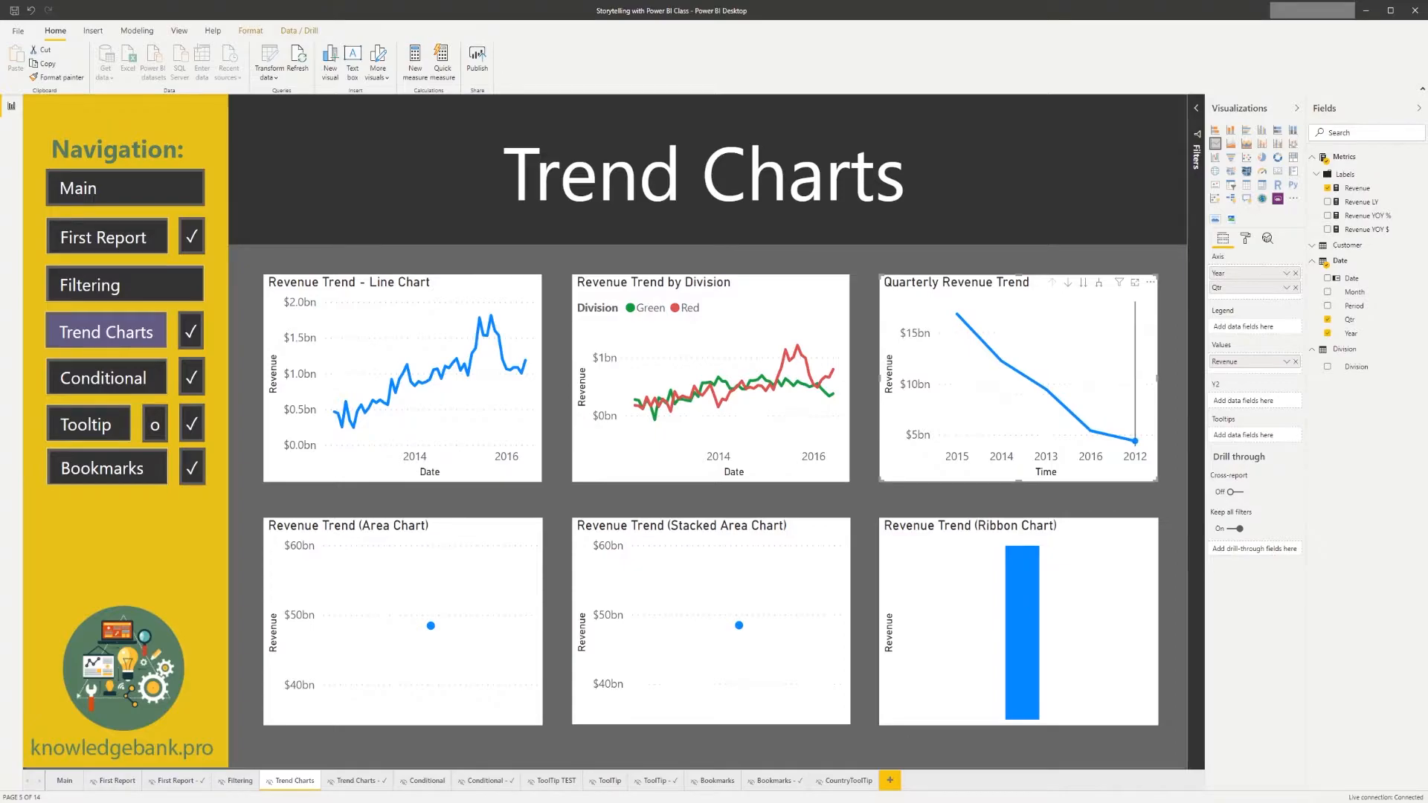
pyautogui.click(1150, 282)
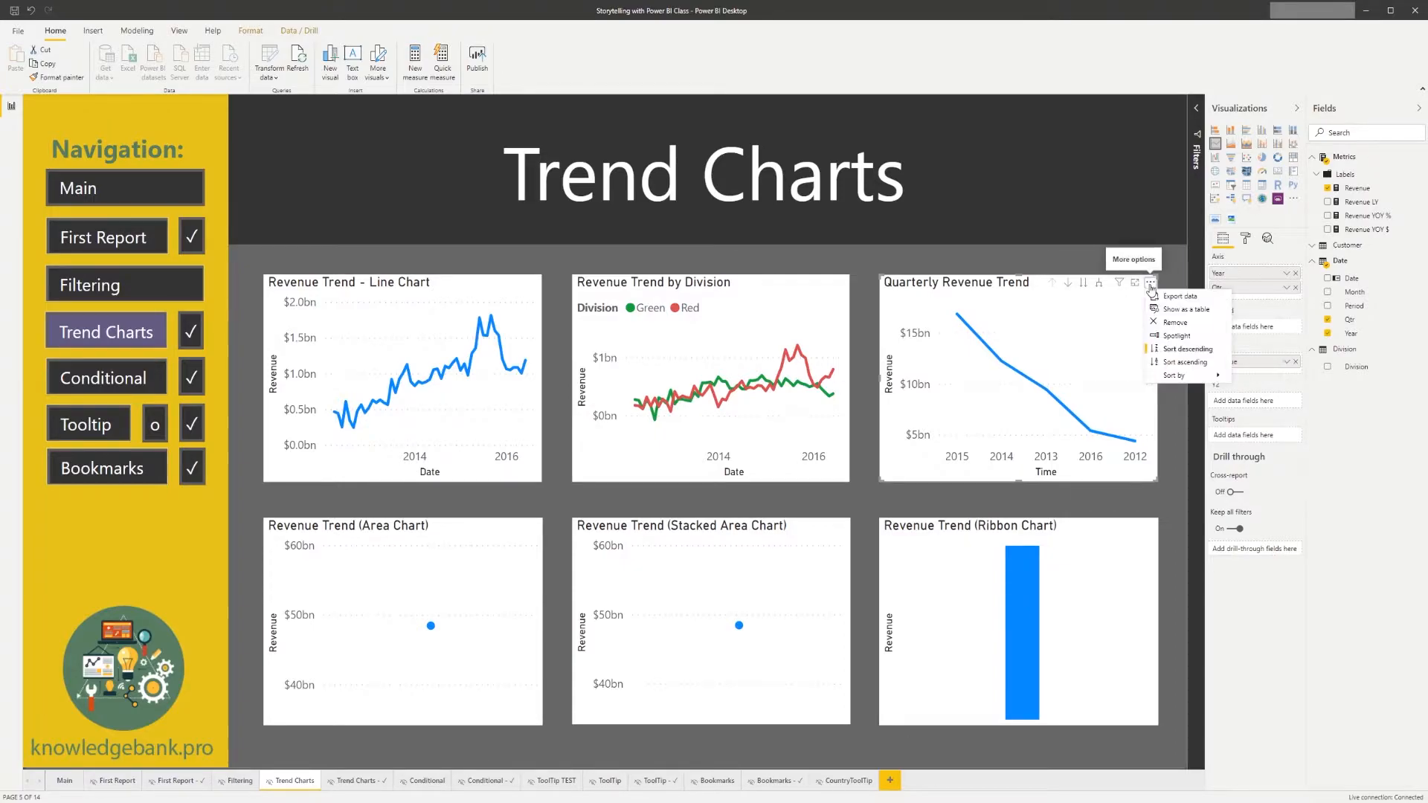
pyautogui.moveTo(1185, 380)
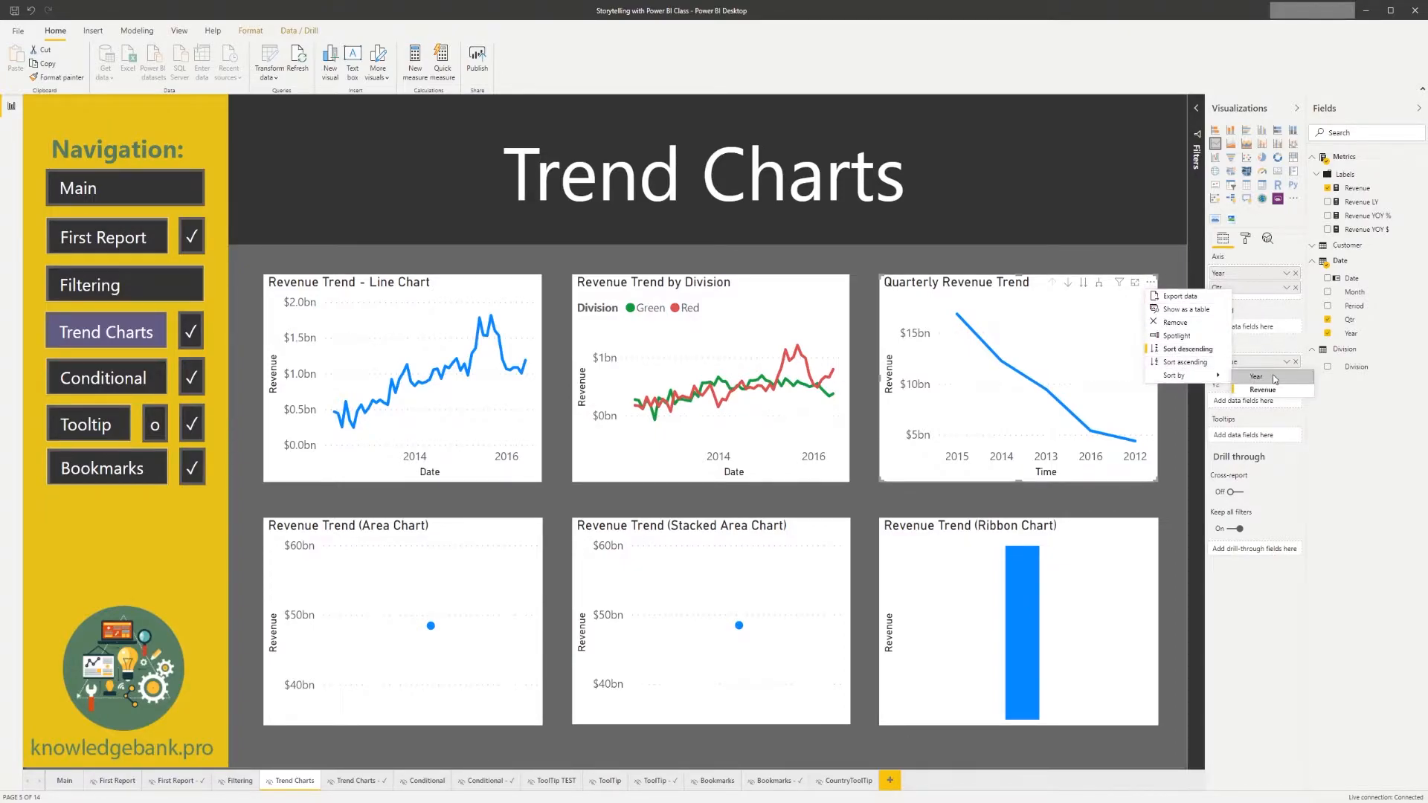
pyautogui.click(1274, 377)
pyautogui.click(1150, 283)
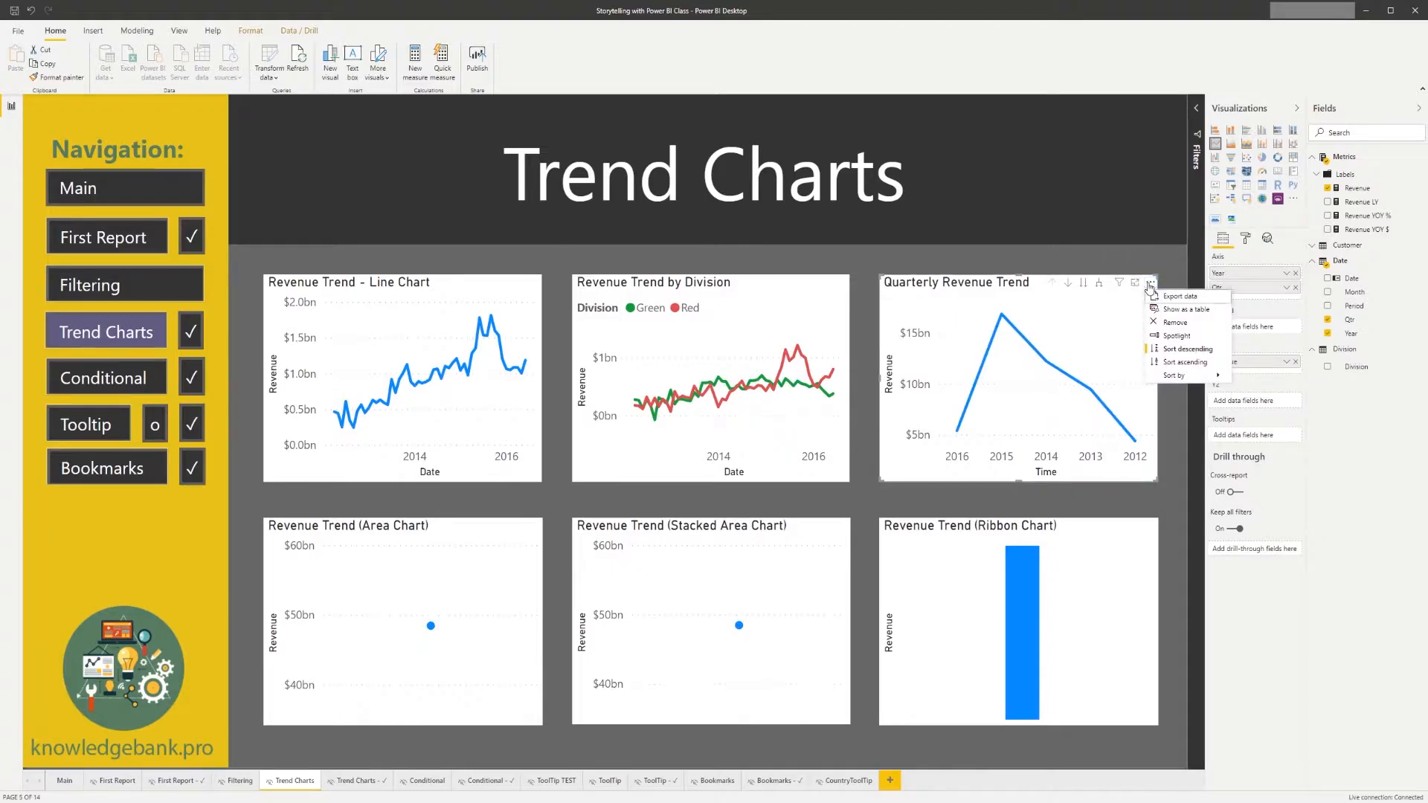
pyautogui.click(1205, 363)
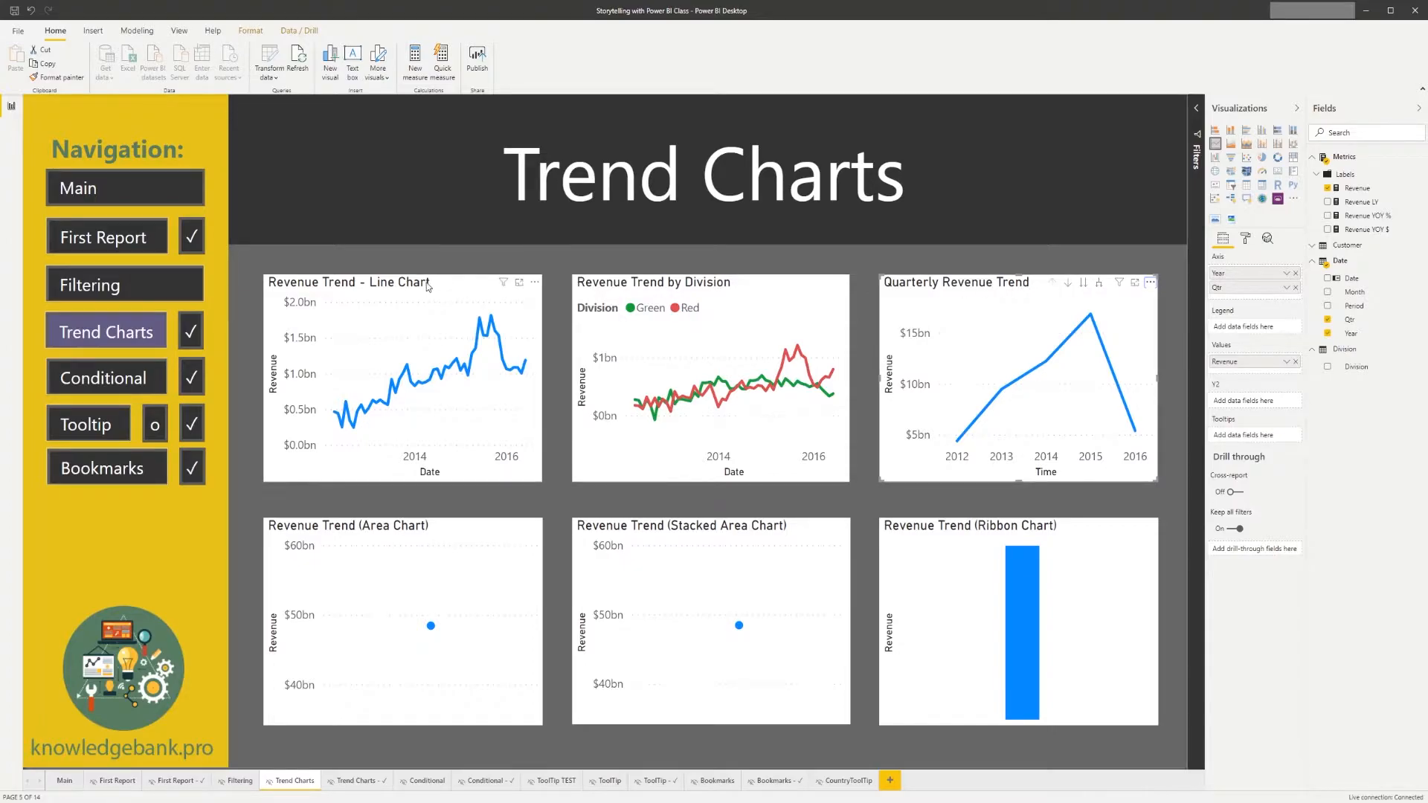
# Turn on drill mode for the Quarterly Revenue Trend chart, drill down into 2014 and drill back up to the years.
pyautogui.click(473, 293)
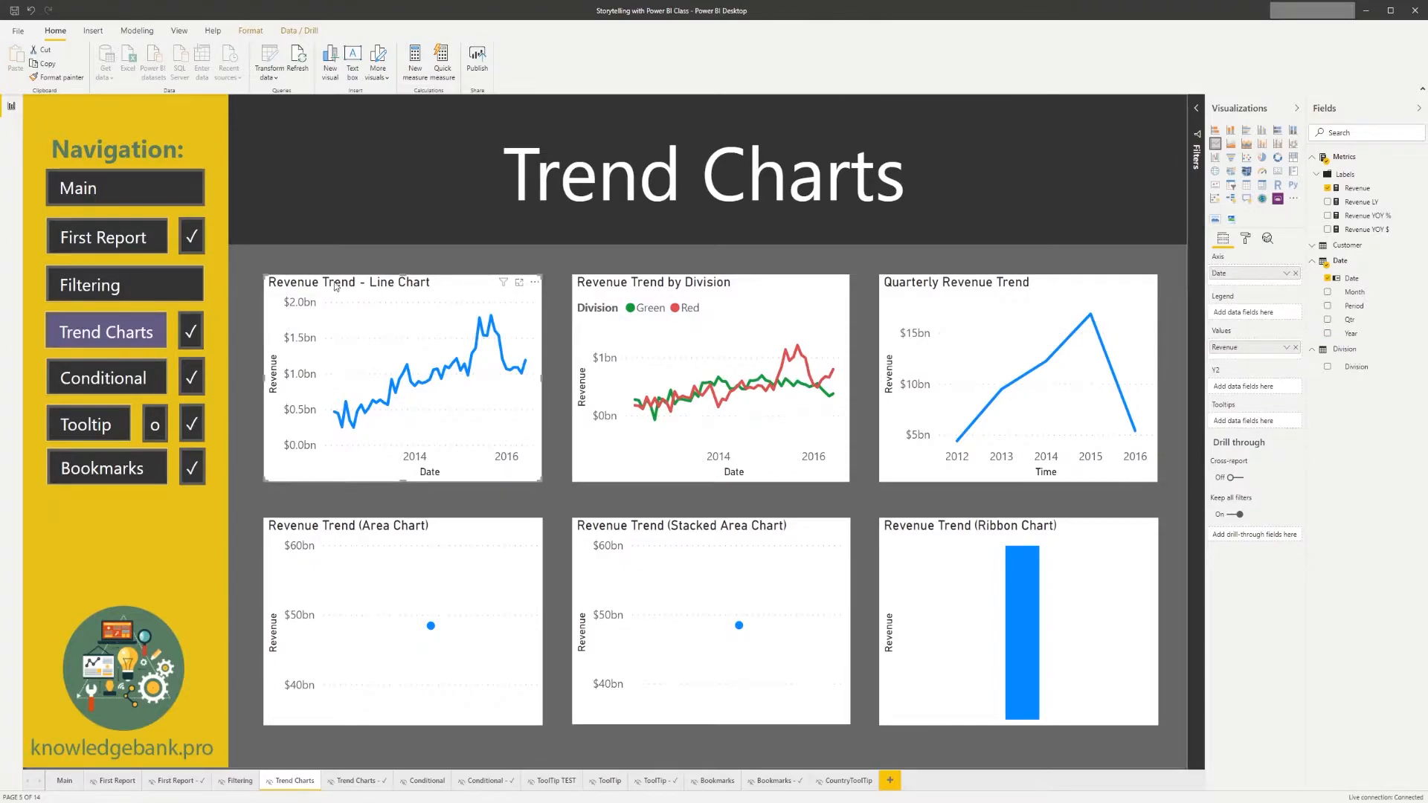
pyautogui.click(968, 288)
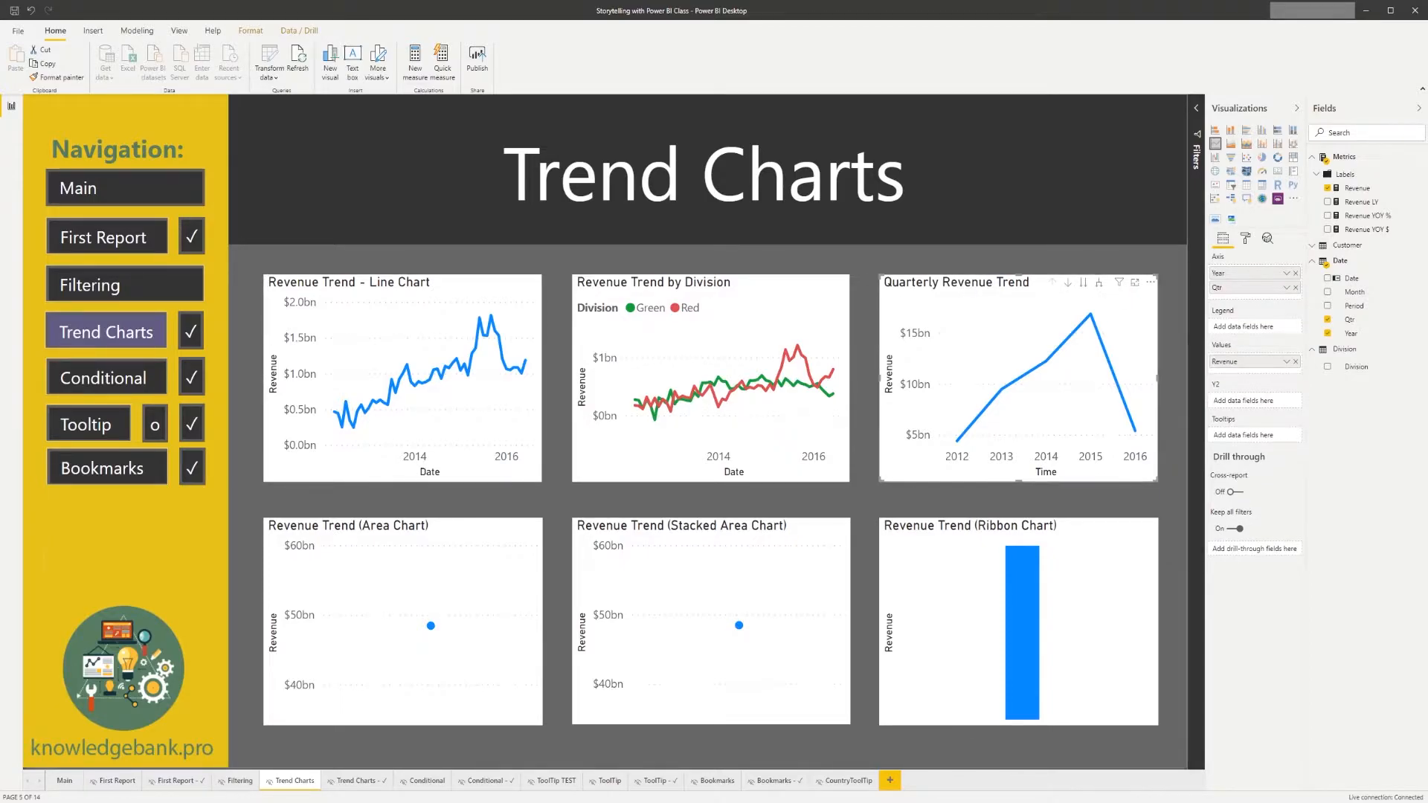
pyautogui.click(1067, 284)
pyautogui.click(1068, 284)
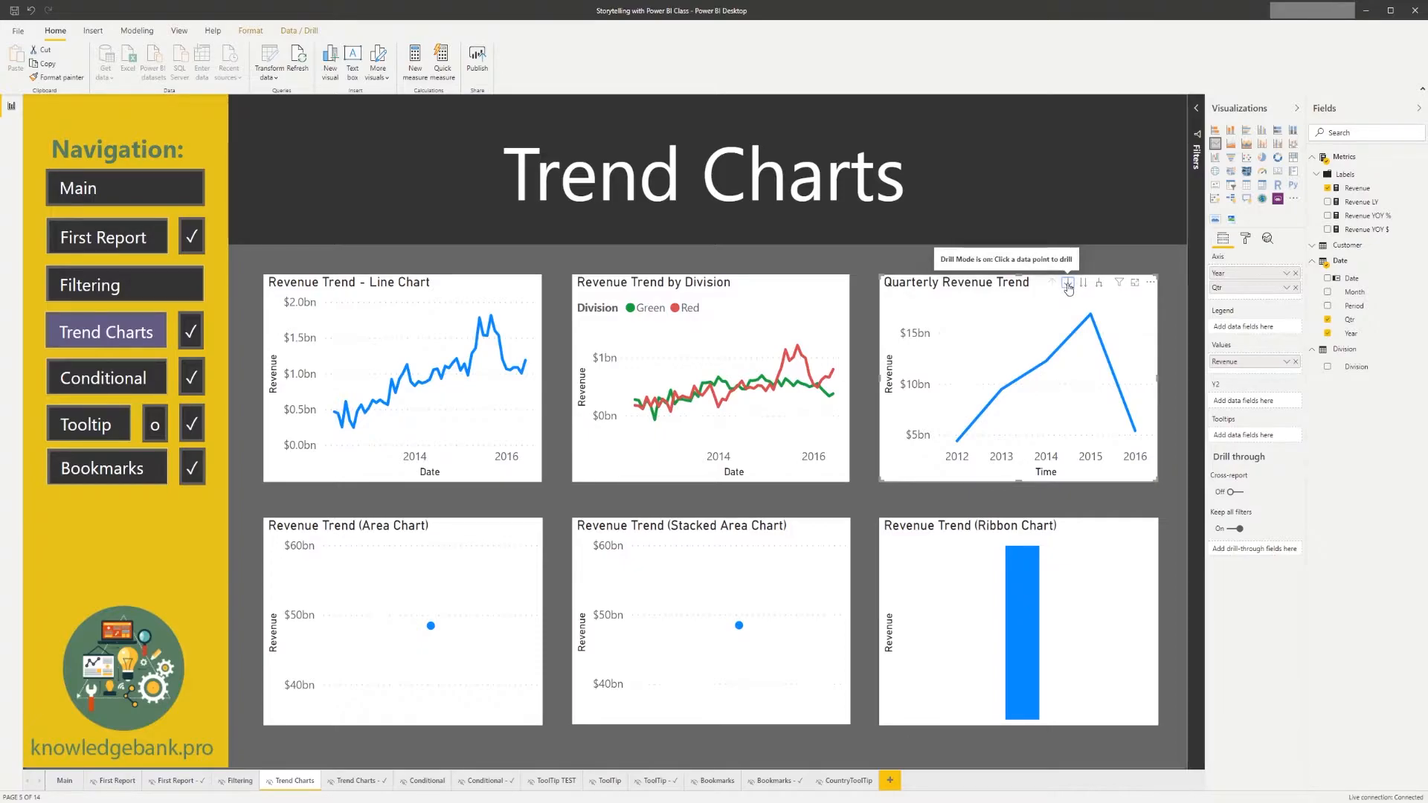
pyautogui.click(1069, 290)
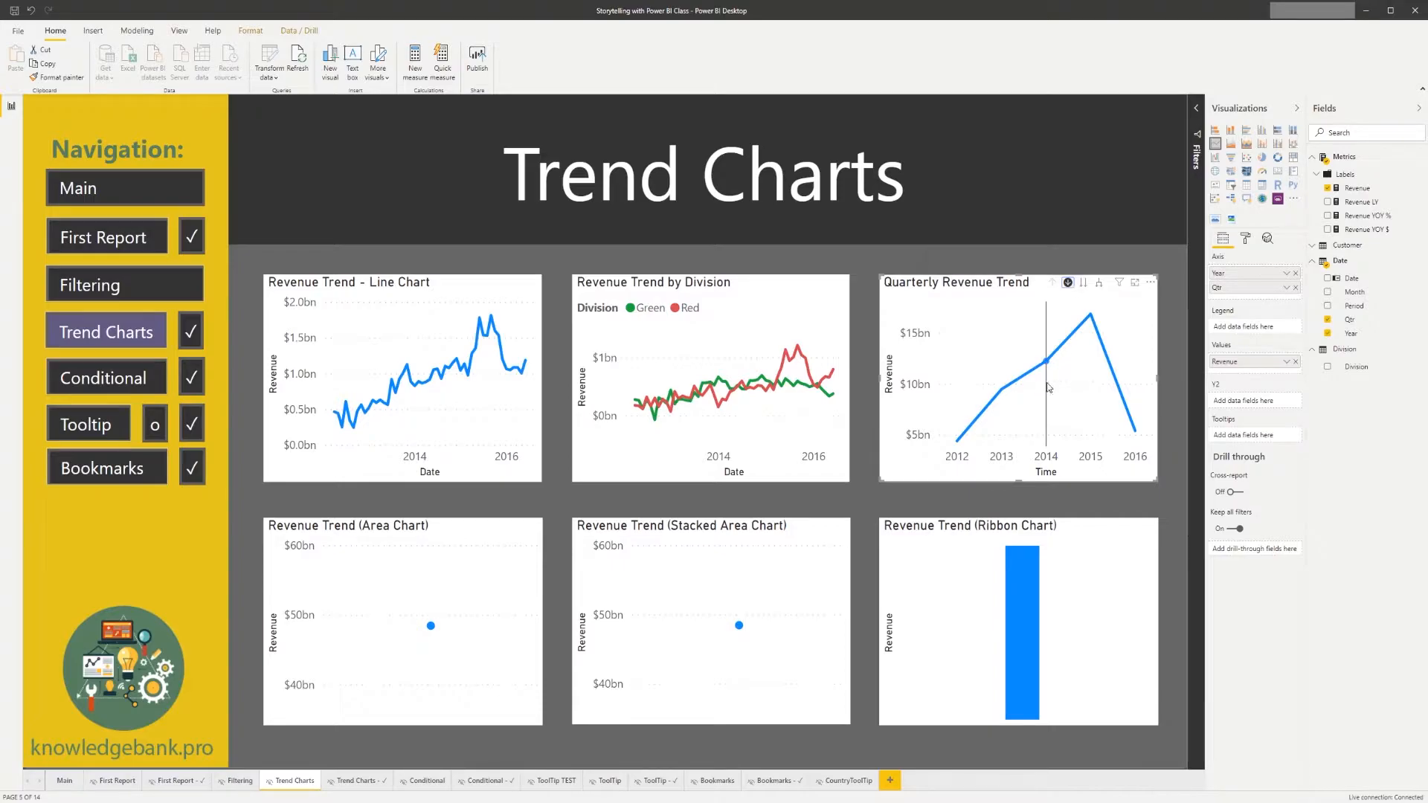
pyautogui.moveTo(1047, 364)
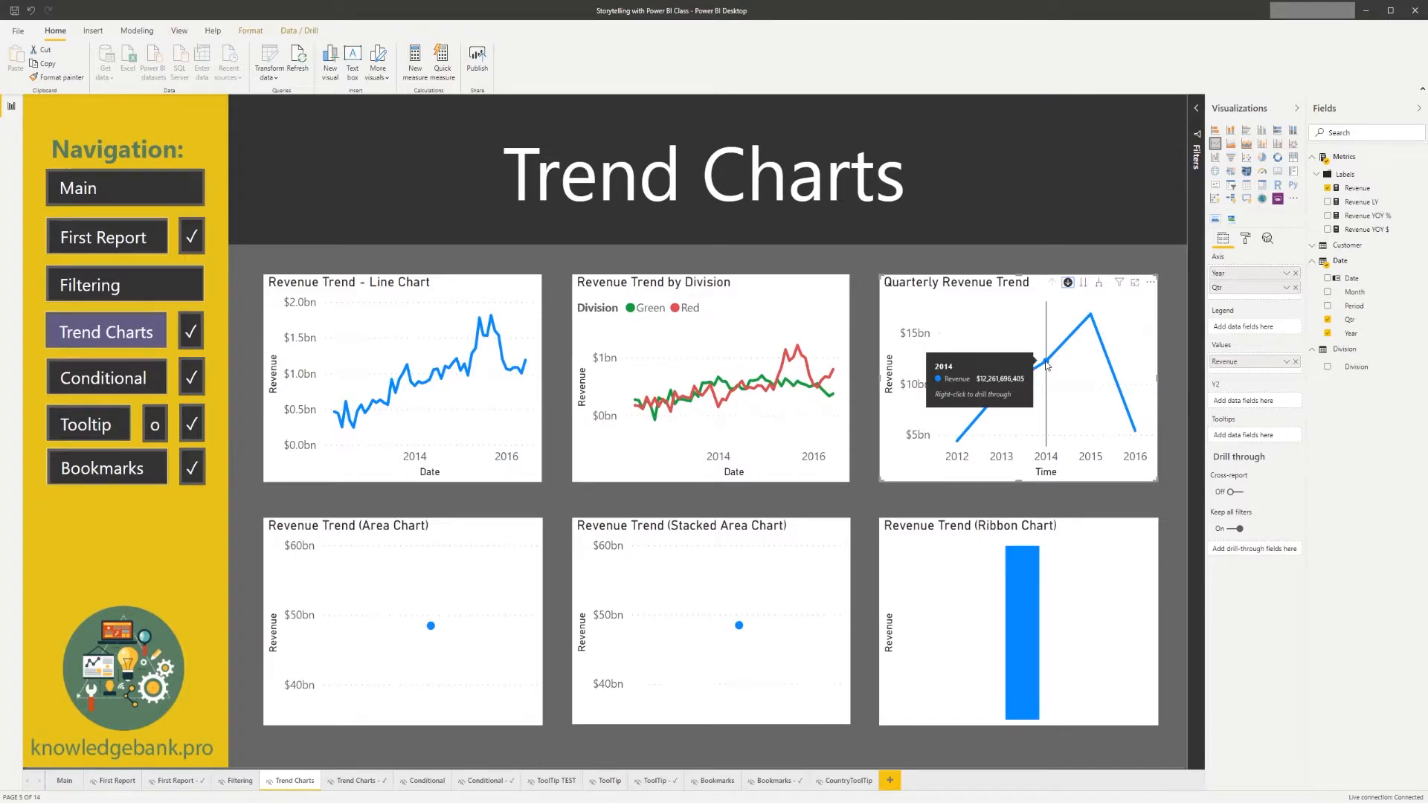
pyautogui.click(1046, 364)
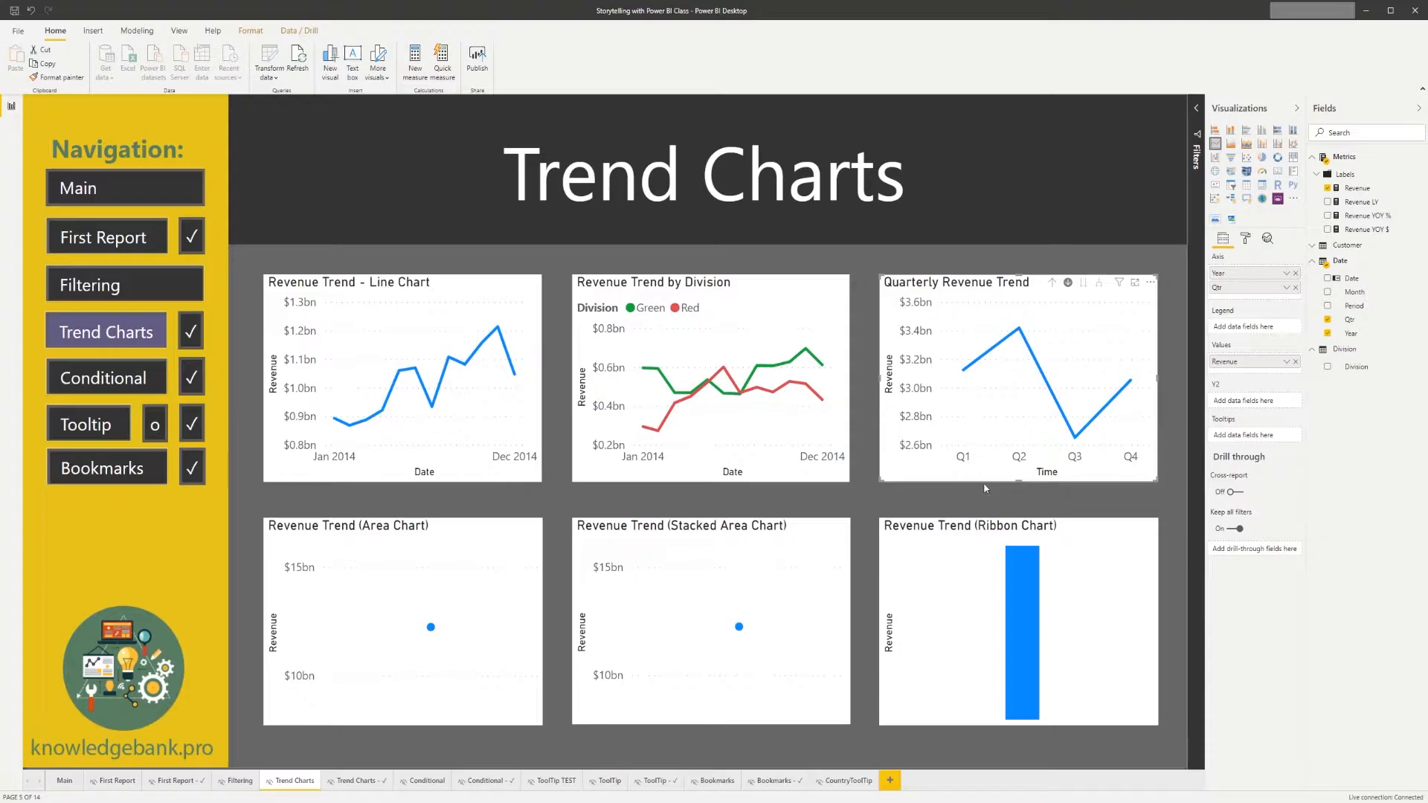
pyautogui.click(1052, 283)
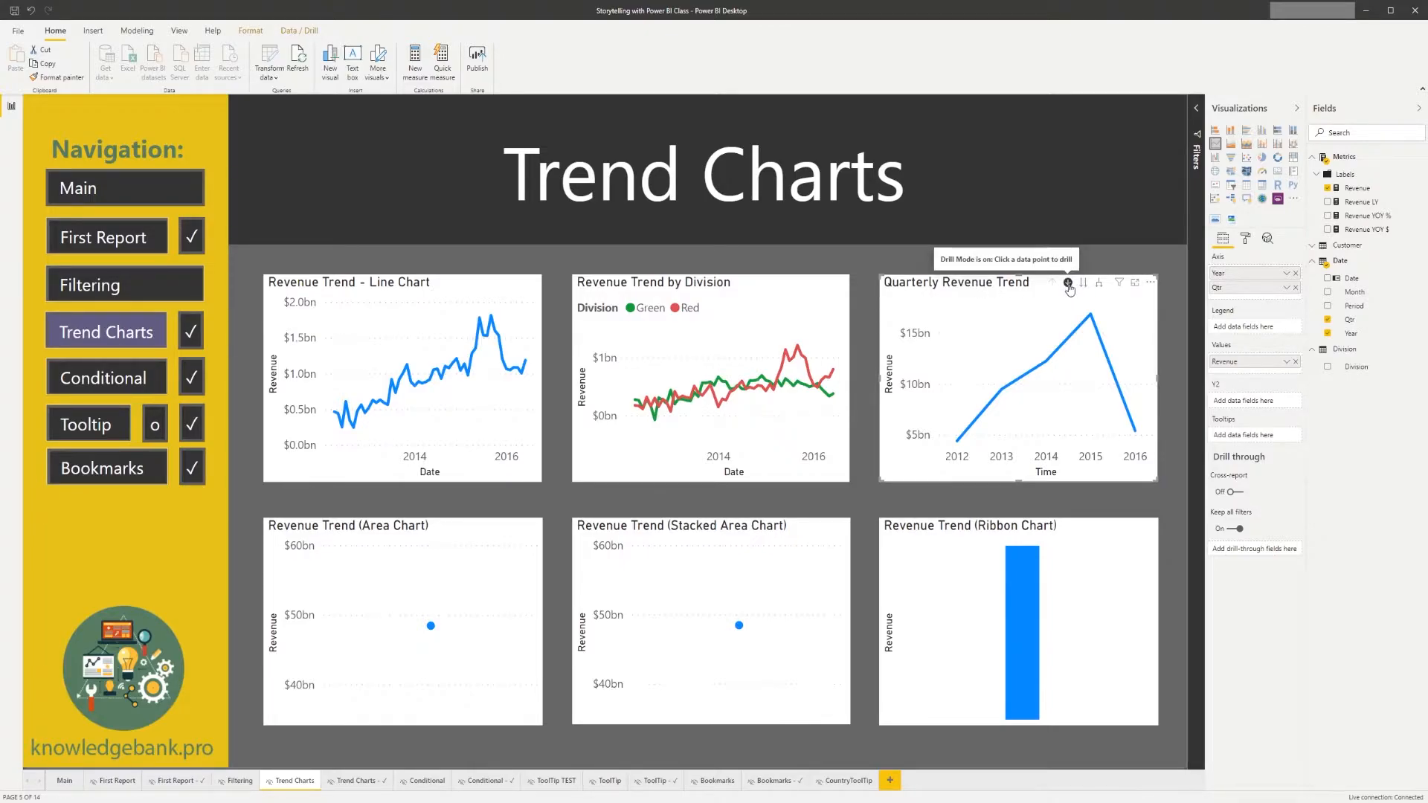
# With drill mode off, cross-filter the page by the 2014 and 2015 points of the Quarterly Revenue Trend chart and clear the selection.
pyautogui.click(1047, 363)
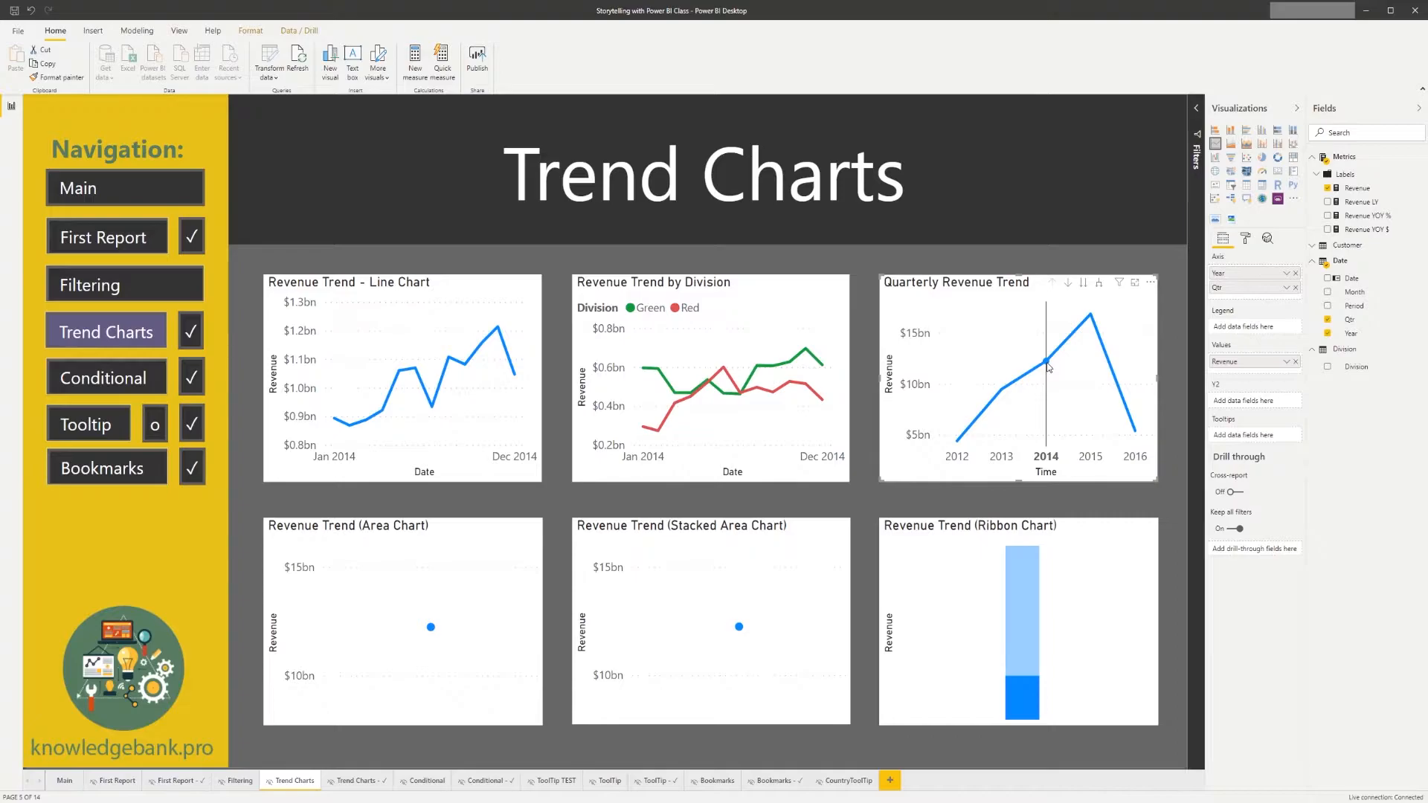
pyautogui.click(1090, 316)
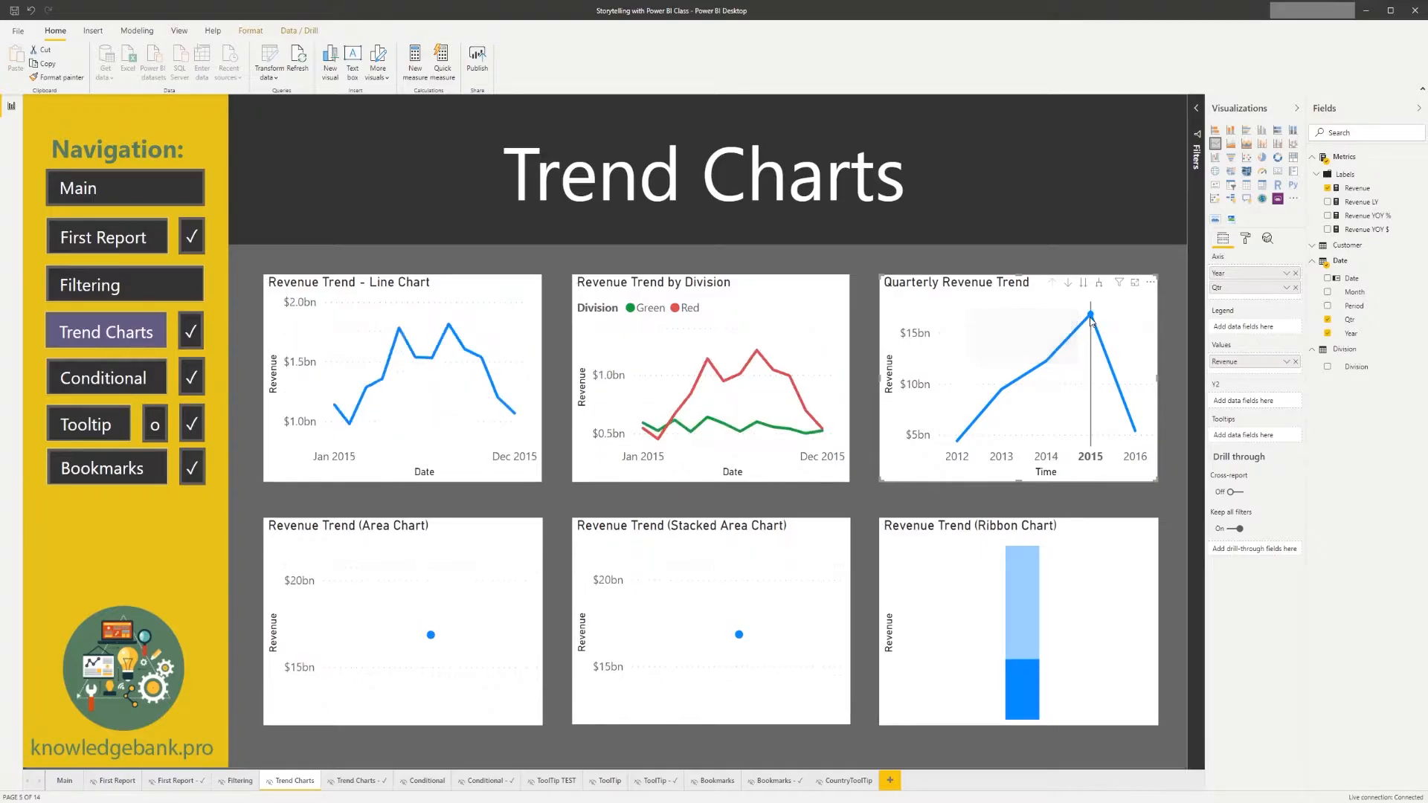
pyautogui.click(1090, 316)
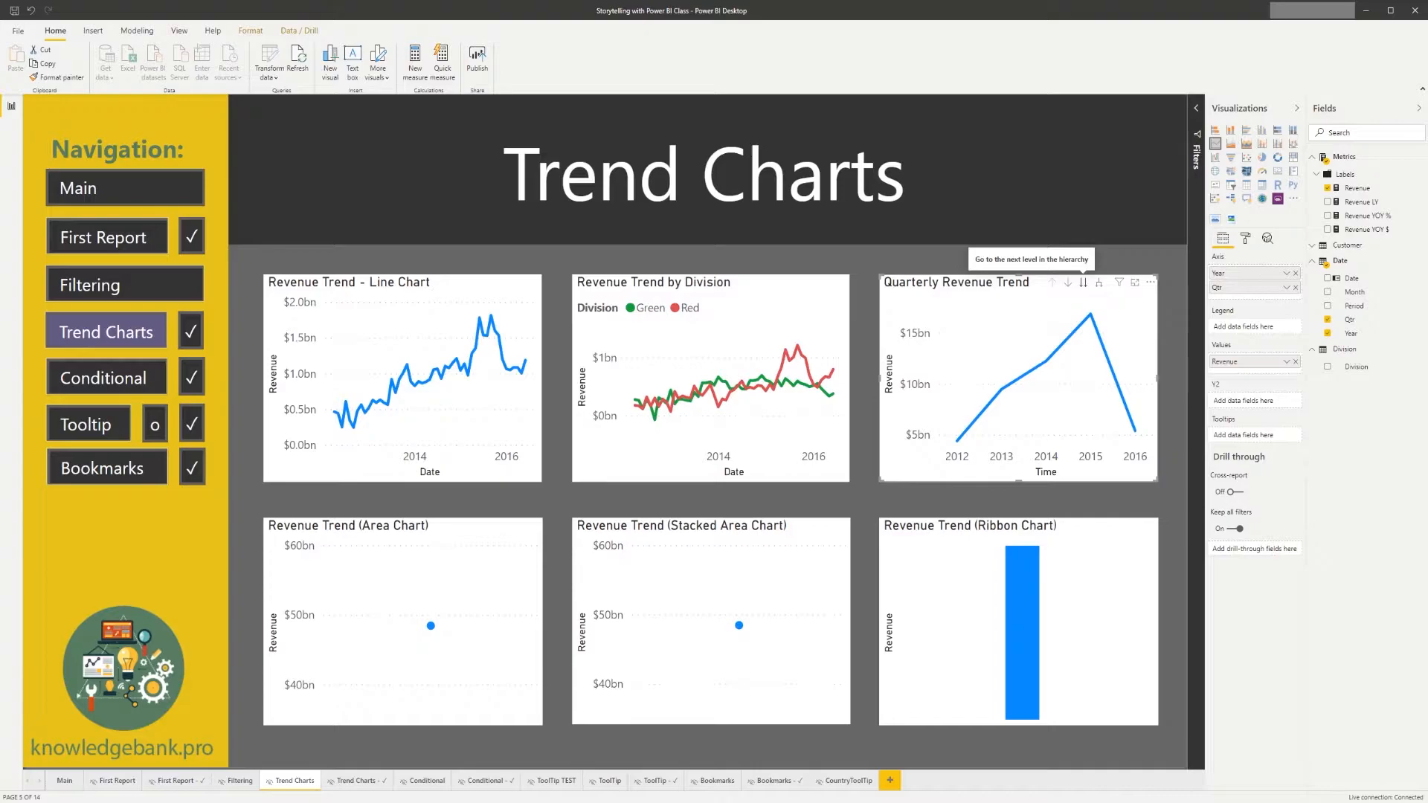
pyautogui.moveTo(1249, 273); pyautogui.dragTo(1219, 248)
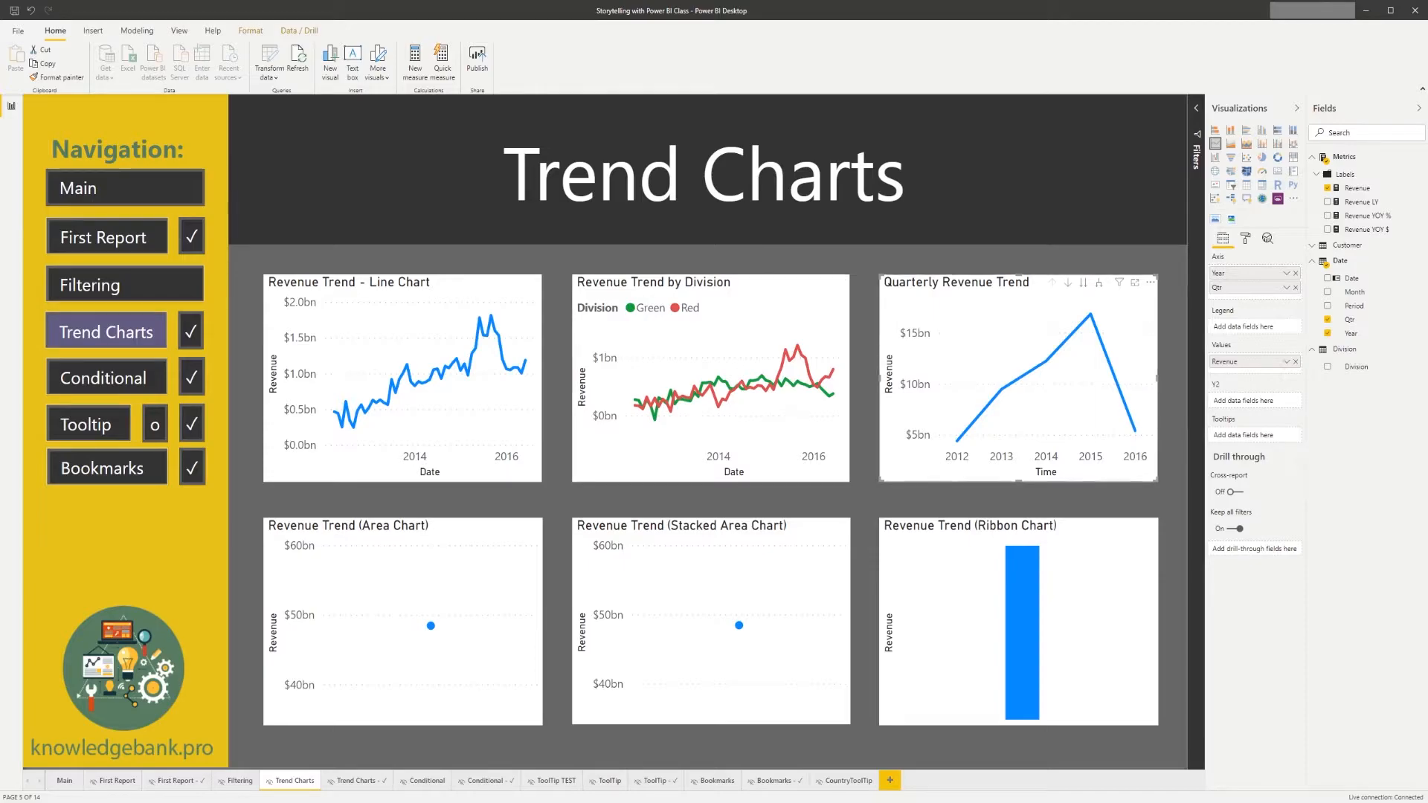
# Take the Quarterly Revenue Trend chart to the next hierarchy level, inspect the combined Q1 to Q4 points and drill back up to the years.
pyautogui.click(1082, 283)
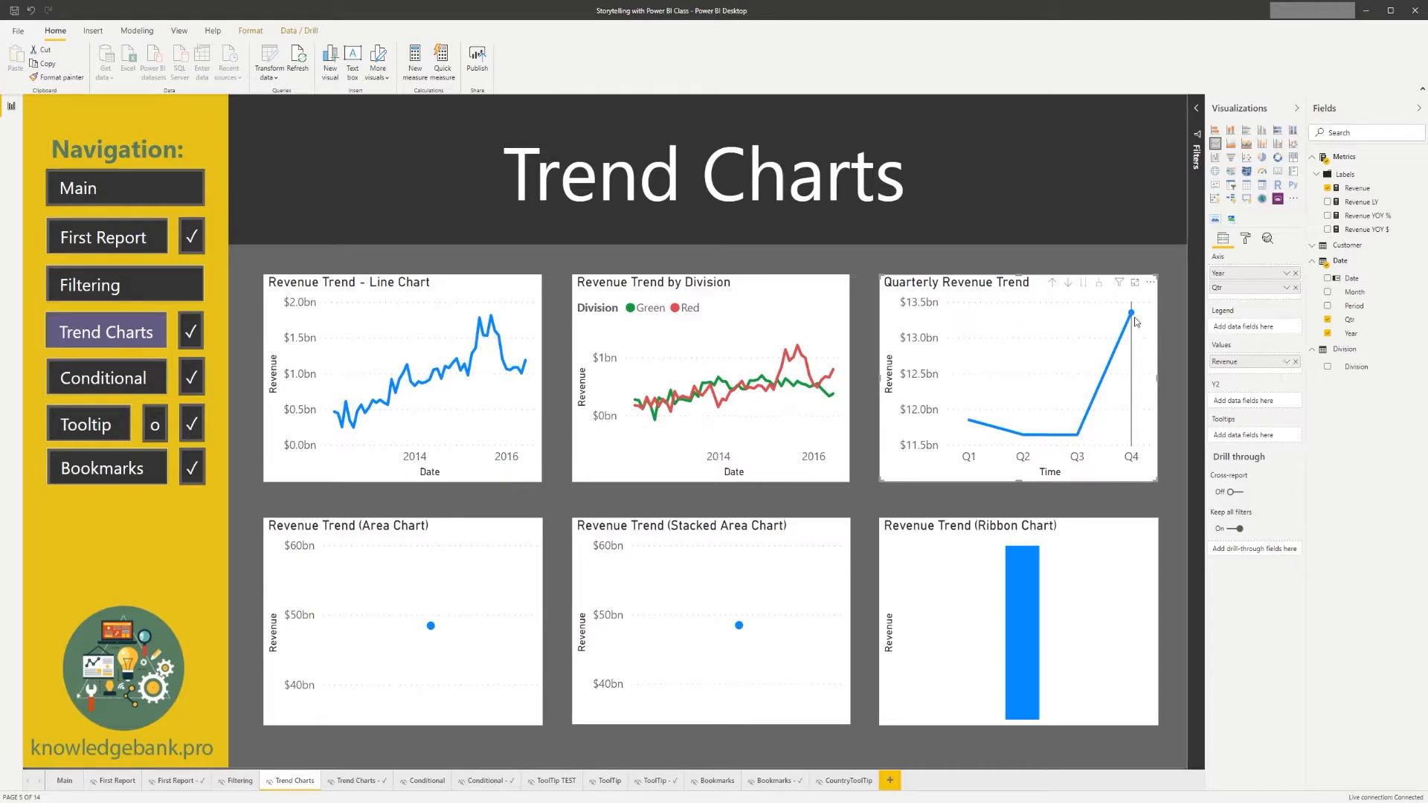
pyautogui.moveTo(1134, 320)
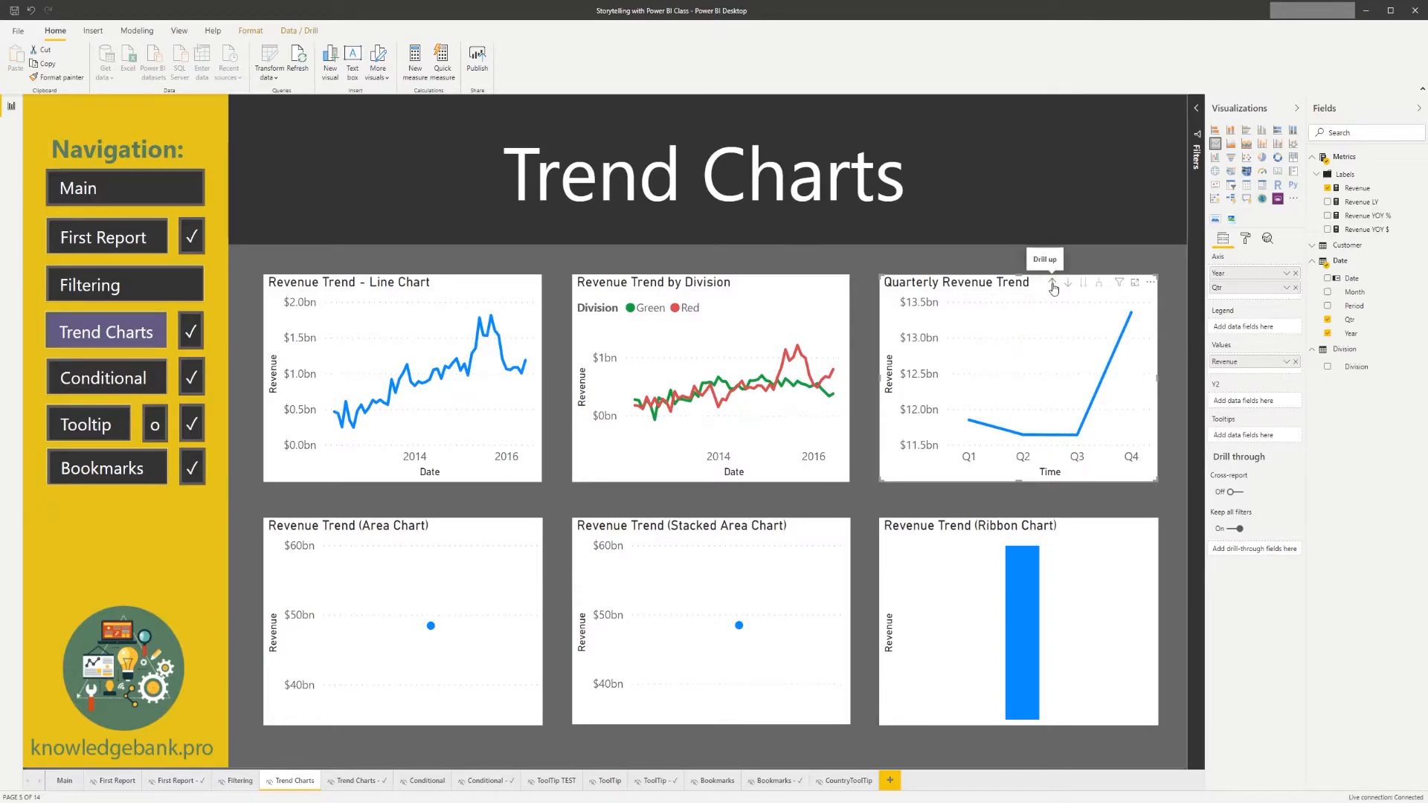
pyautogui.click(1053, 285)
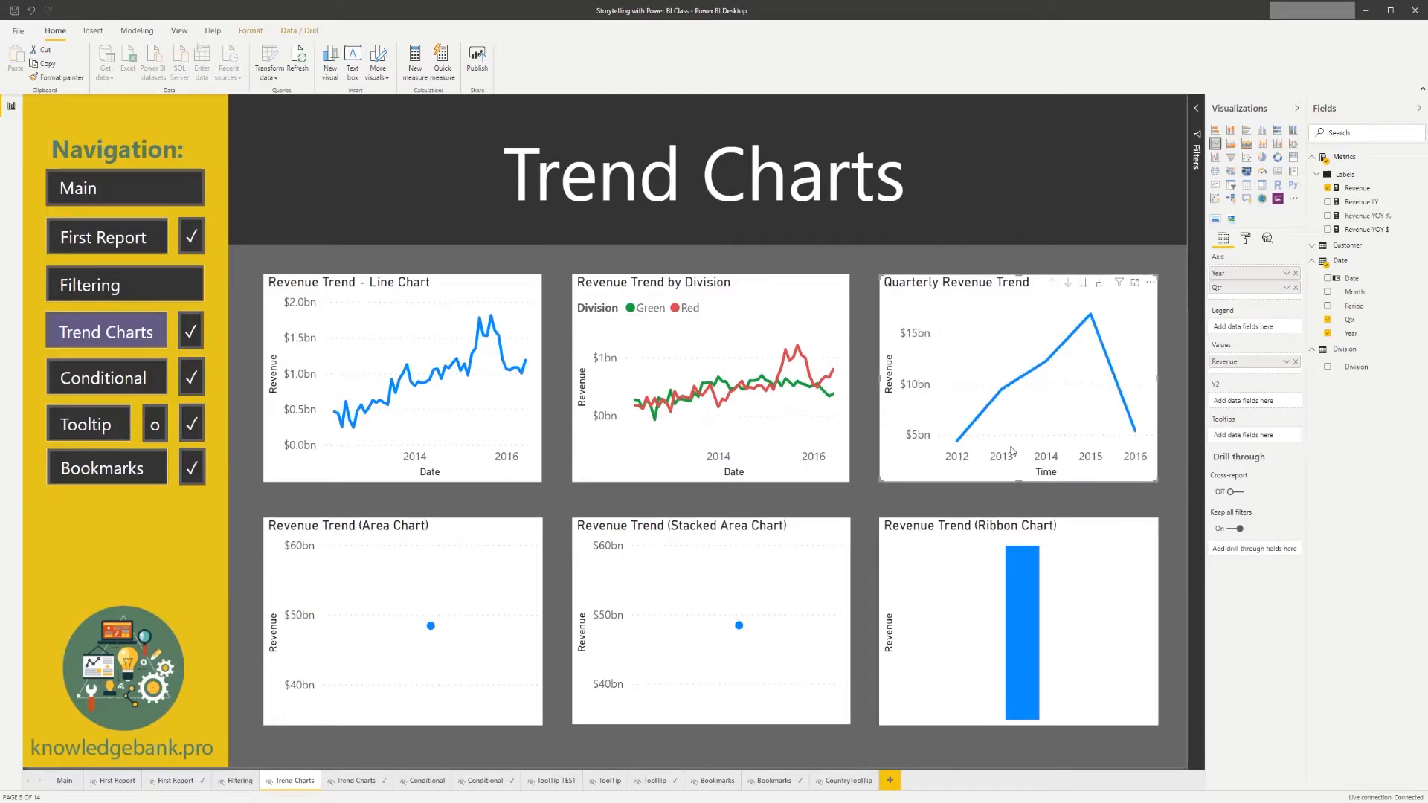
pyautogui.moveTo(1088, 400)
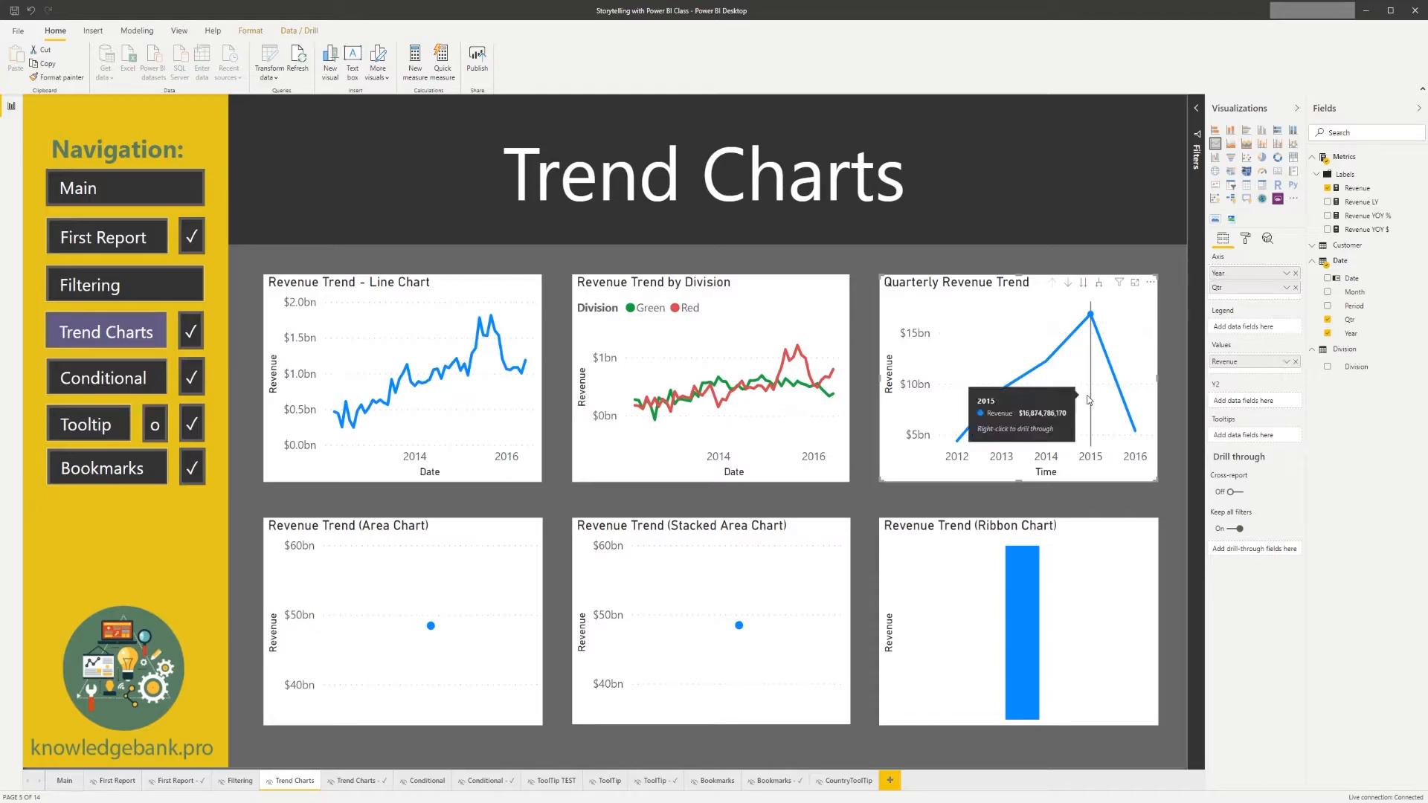
pyautogui.click(1082, 284)
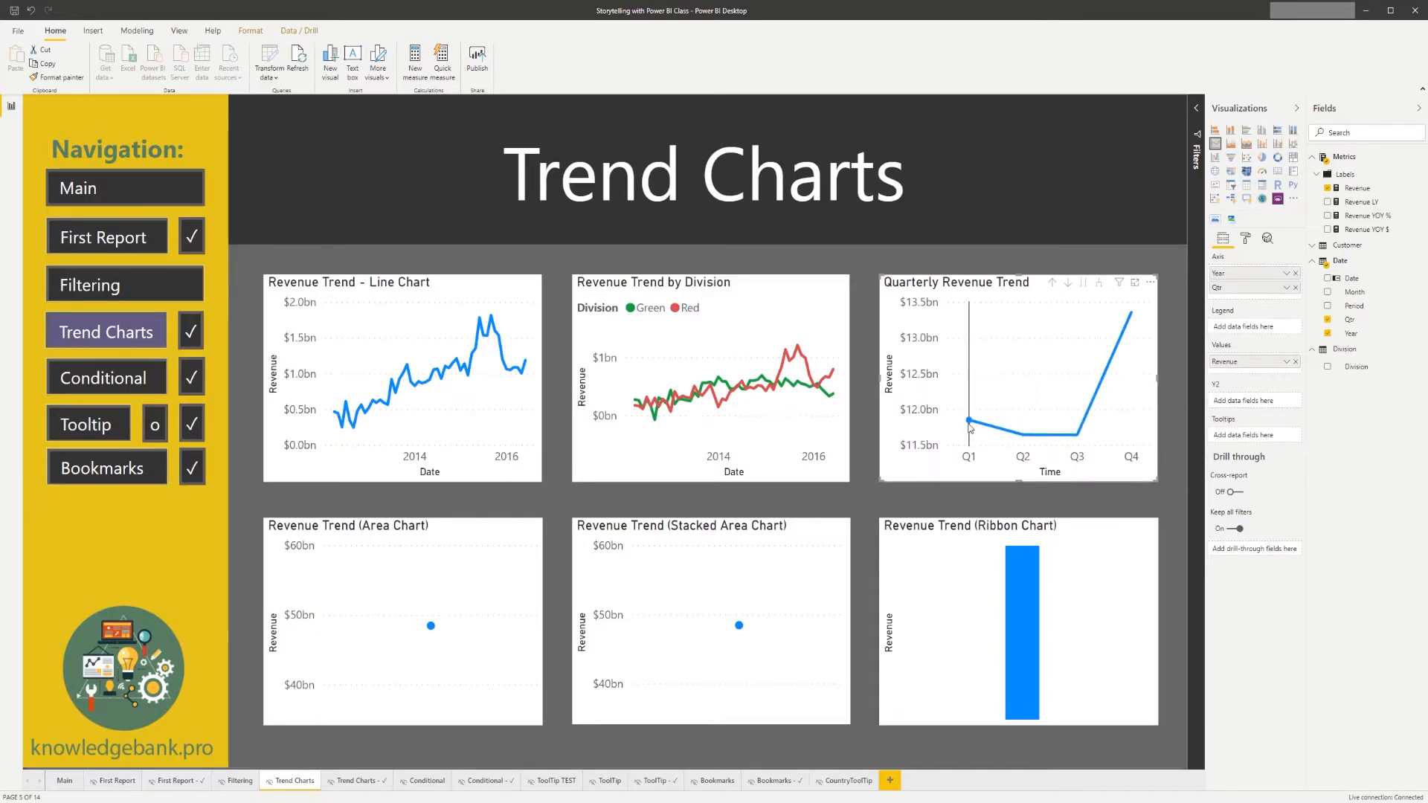
pyautogui.moveTo(970, 425)
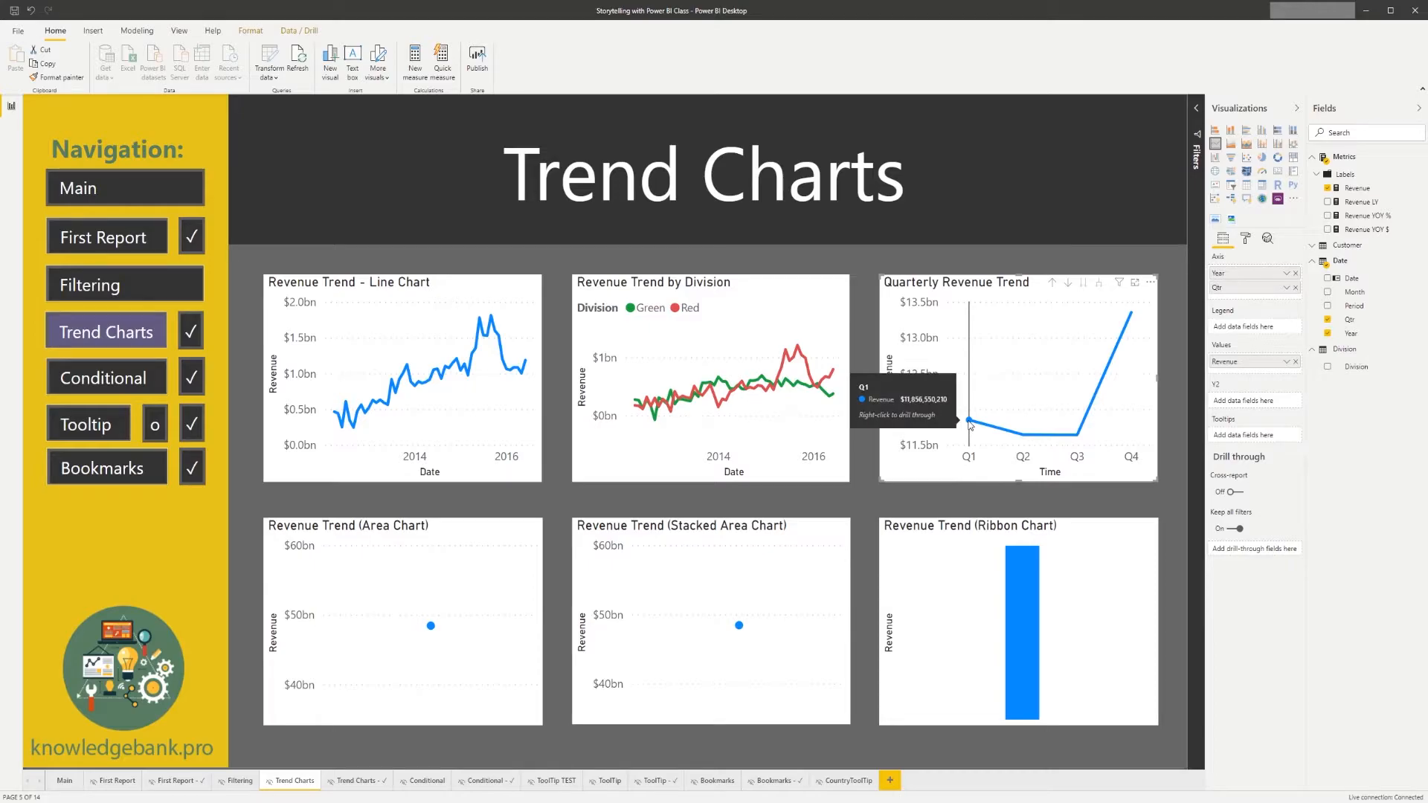
pyautogui.moveTo(1082, 314)
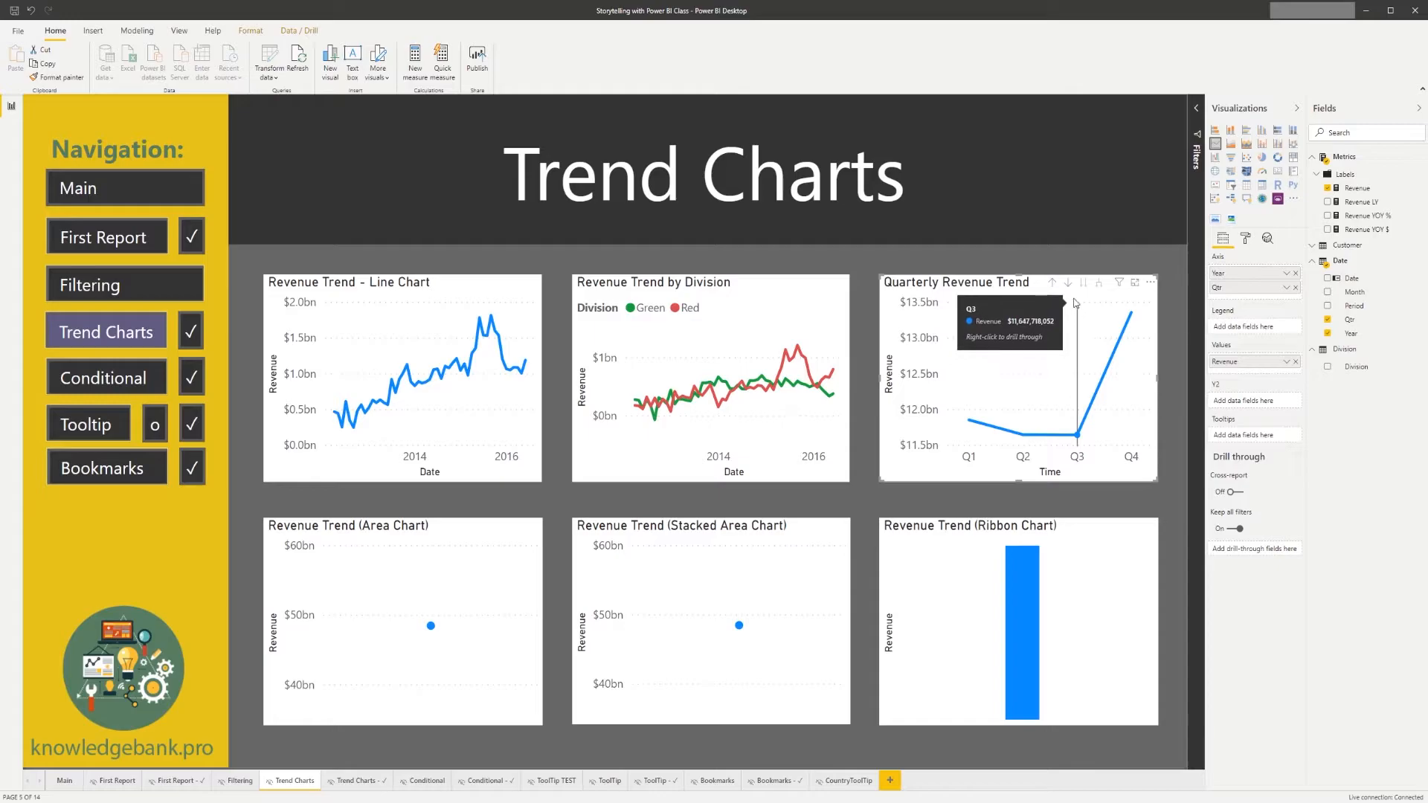
pyautogui.click(1052, 283)
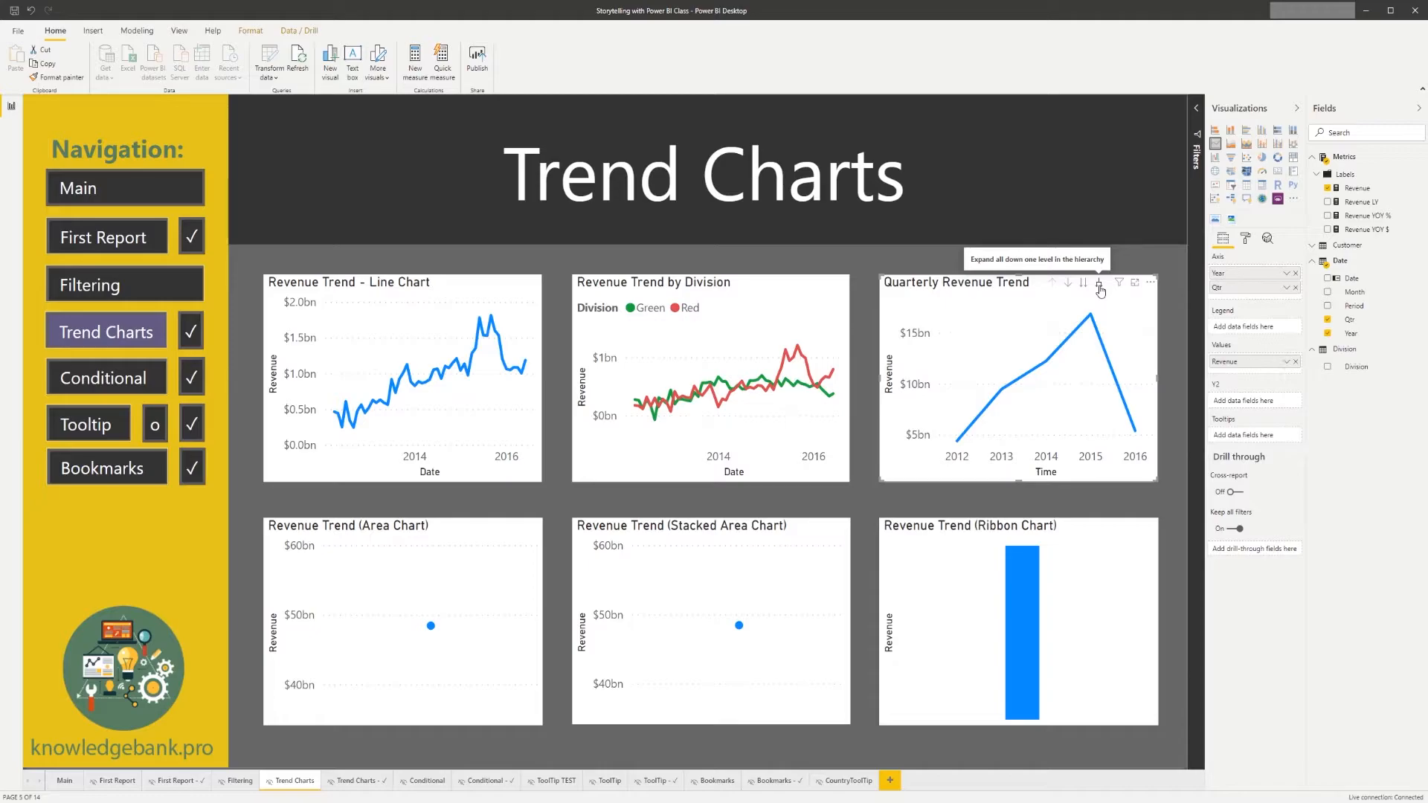
# Expand the Quarterly Revenue Trend chart into the quarters of every year, look along its time axis and compare it with the completed page.
pyautogui.click(1099, 285)
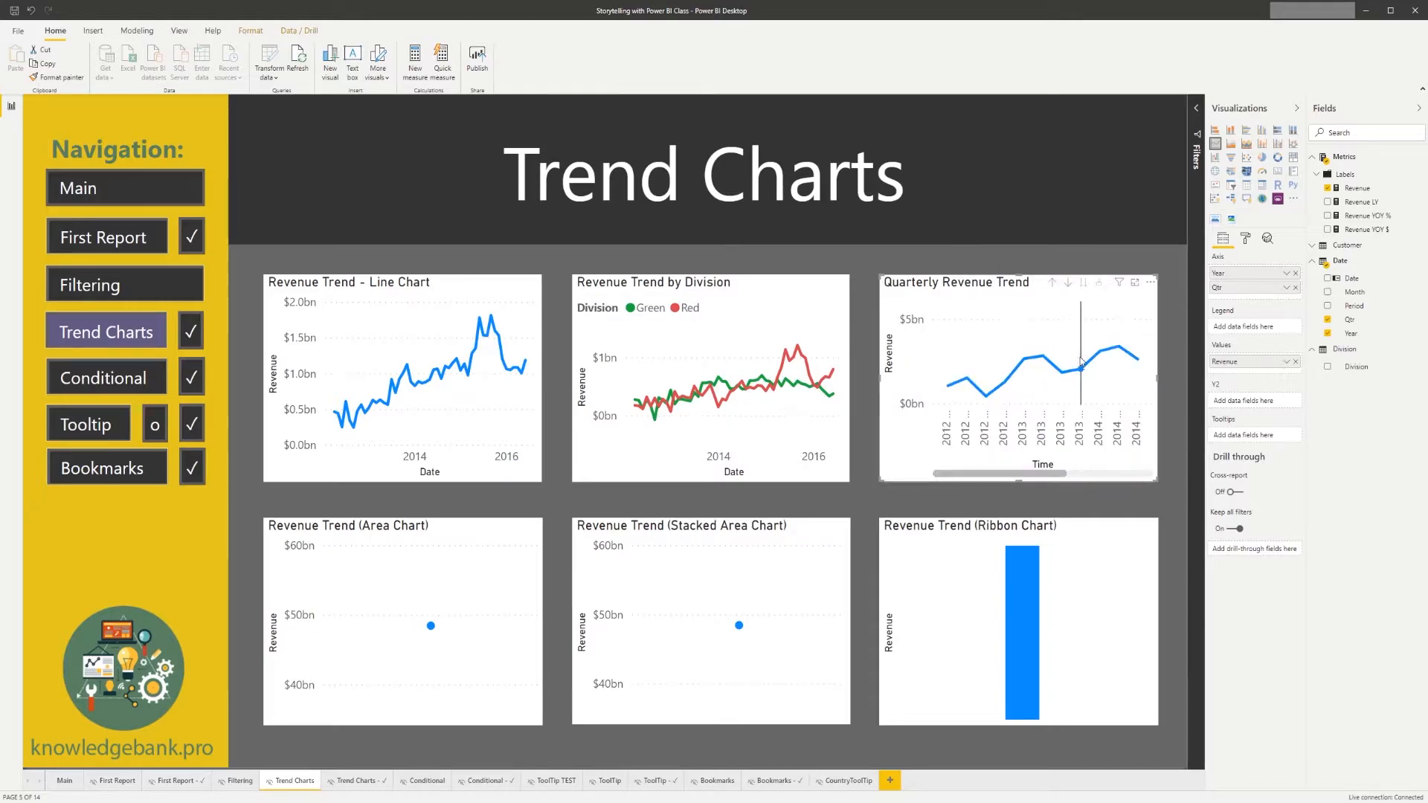
pyautogui.moveTo(1030, 474); pyautogui.dragTo(1120, 483)
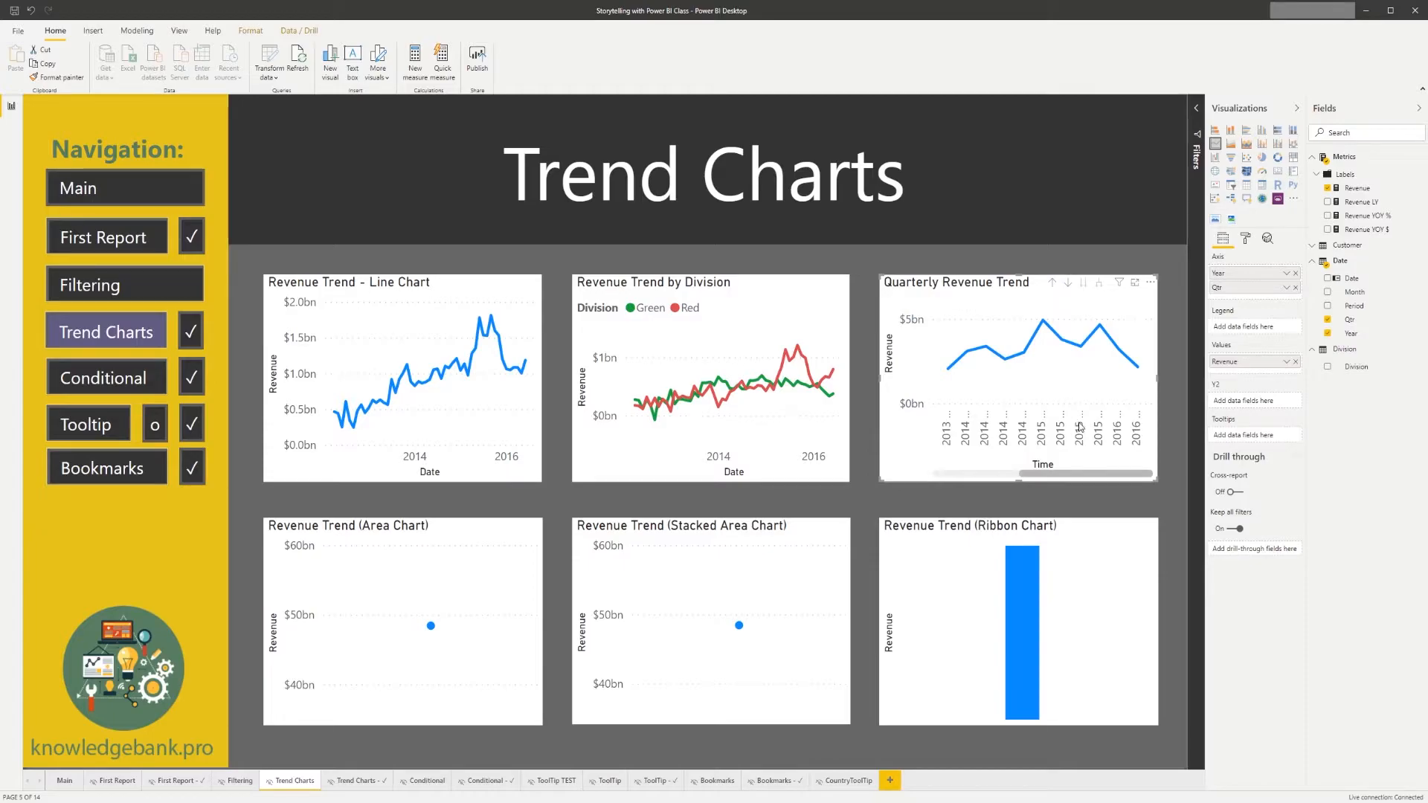
pyautogui.moveTo(1021, 475); pyautogui.dragTo(935, 478)
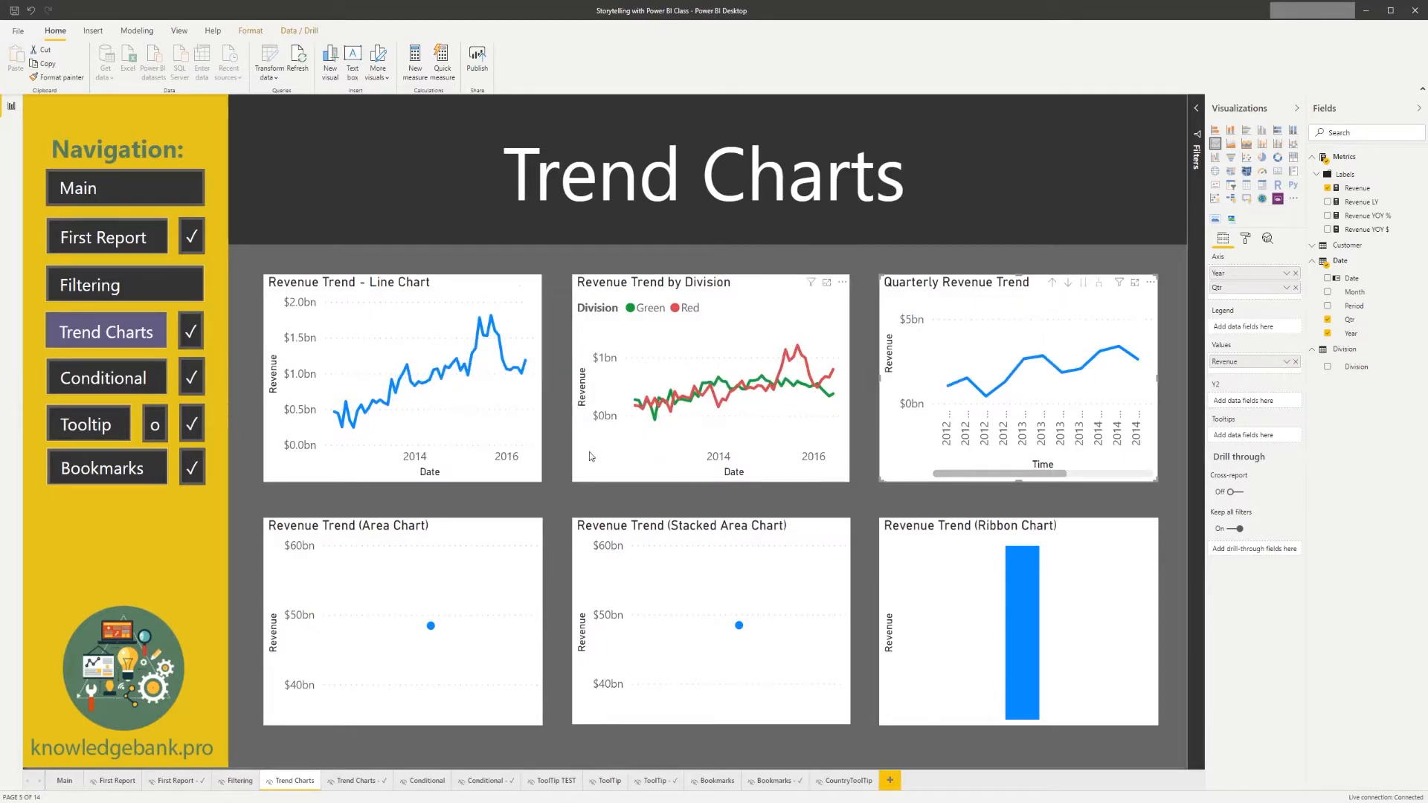
pyautogui.keyDown('ctrl'); pyautogui.click(191, 332); pyautogui.keyUp('ctrl')
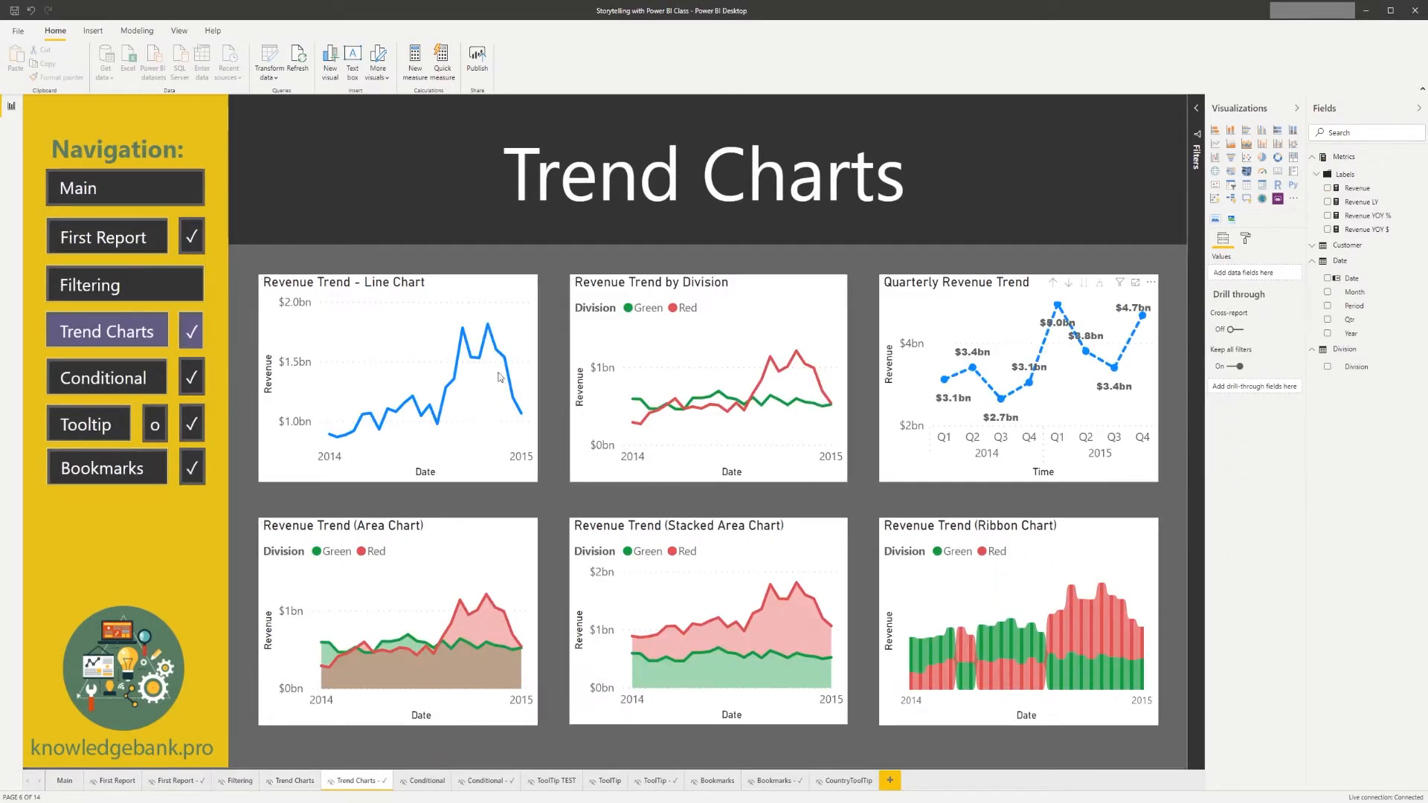
pyautogui.keyDown('ctrl'); pyautogui.click(198, 341); pyautogui.keyUp('ctrl')
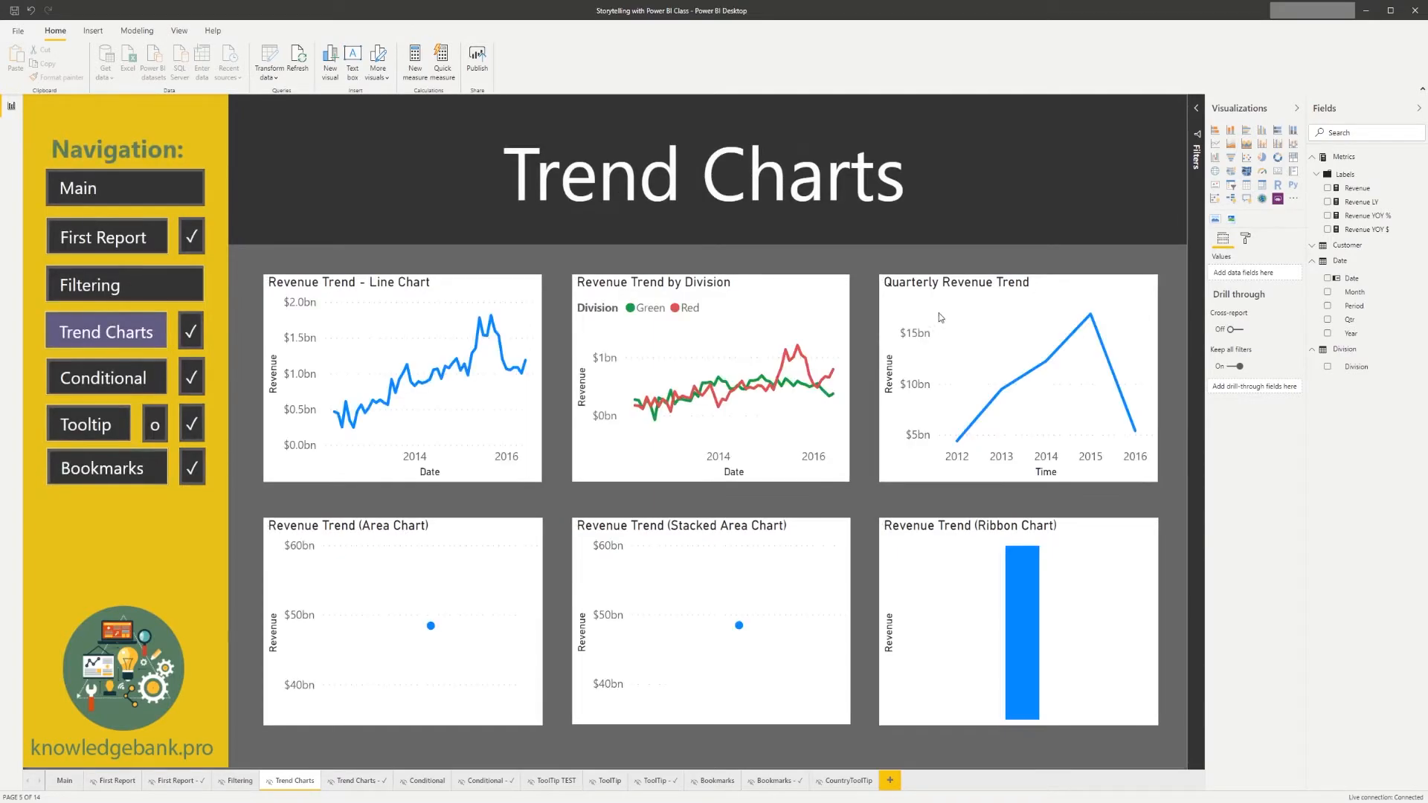
# Filter the practice page's Quarterly Revenue Trend chart to the years 2014 and 2015.
pyautogui.click(963, 294)
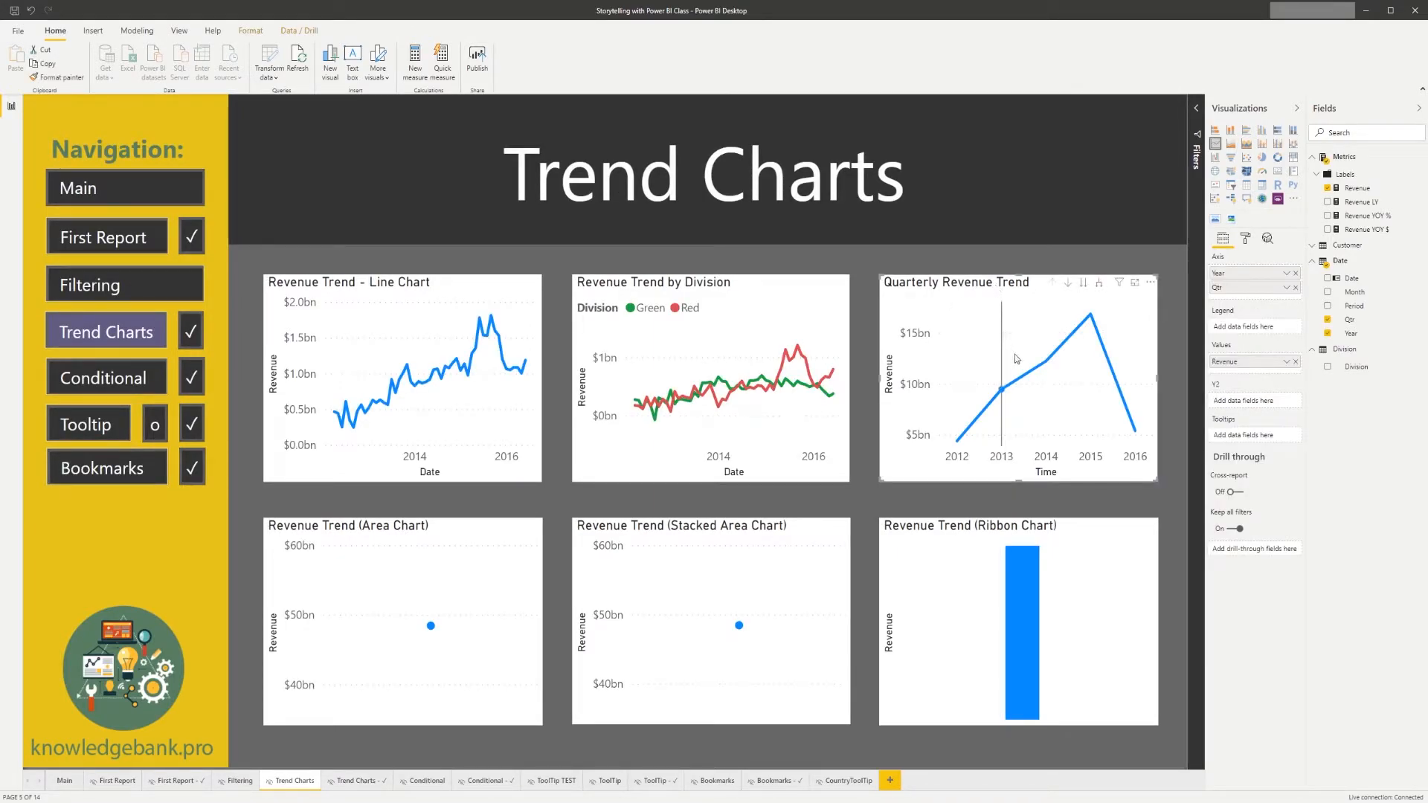
pyautogui.click(1195, 156)
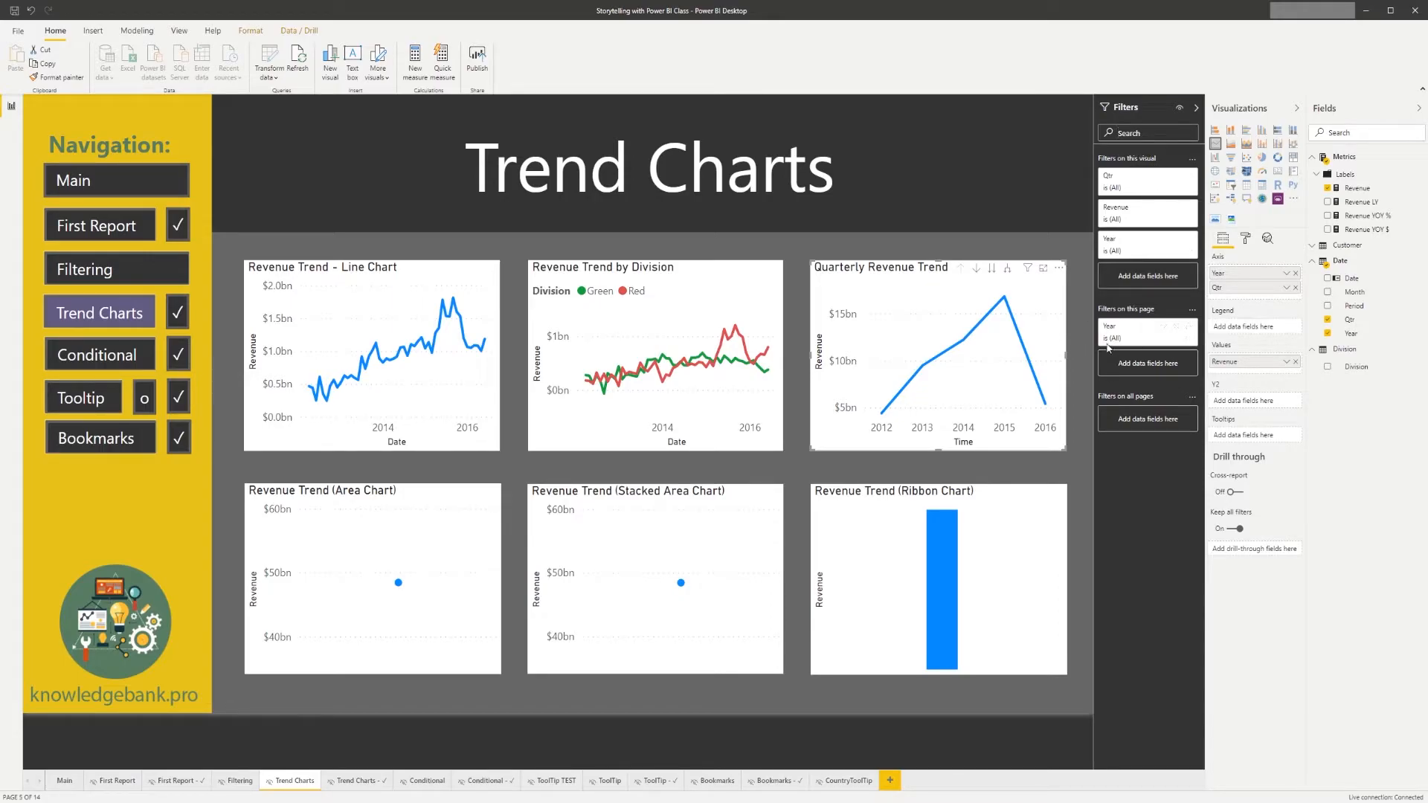
pyautogui.click(1176, 239)
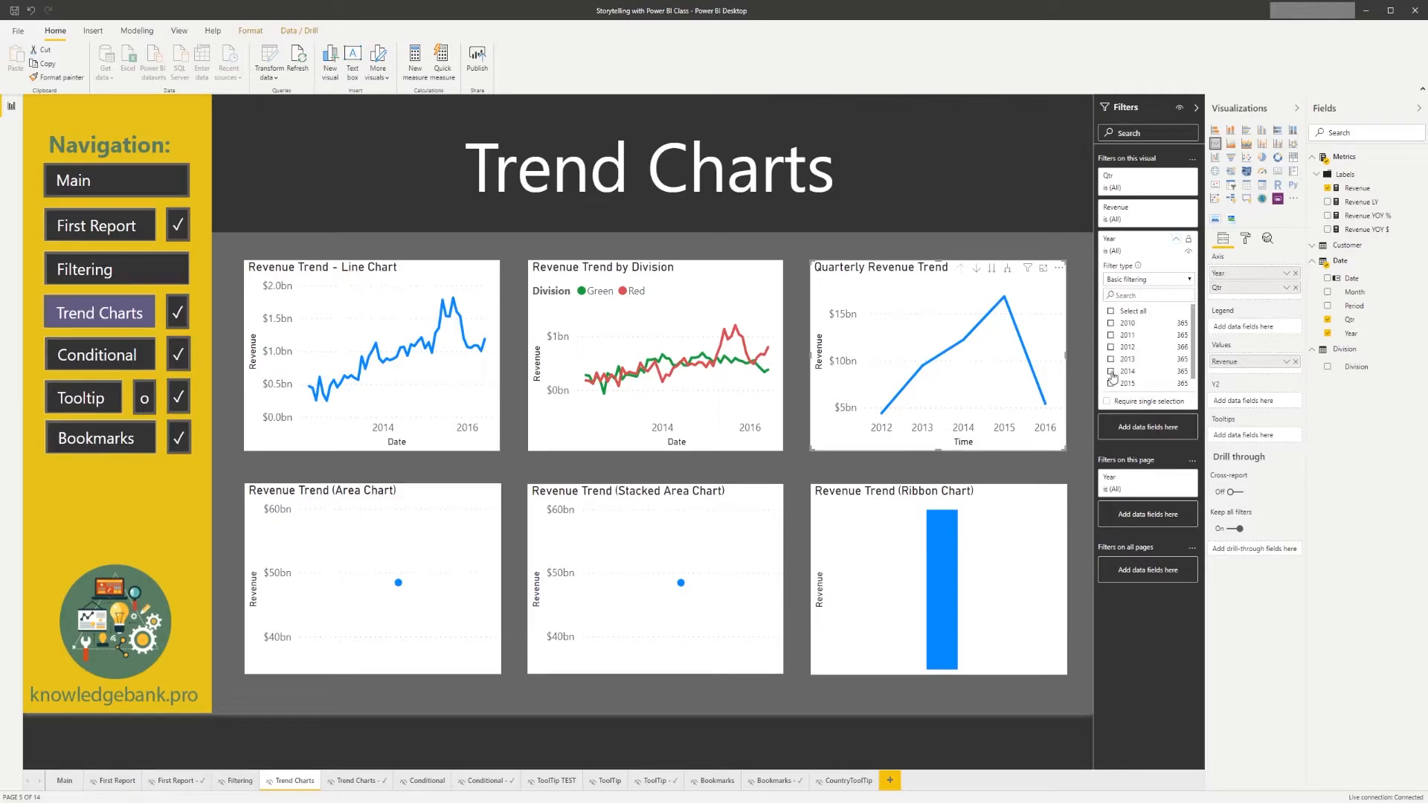
pyautogui.click(1111, 371)
pyautogui.click(1111, 383)
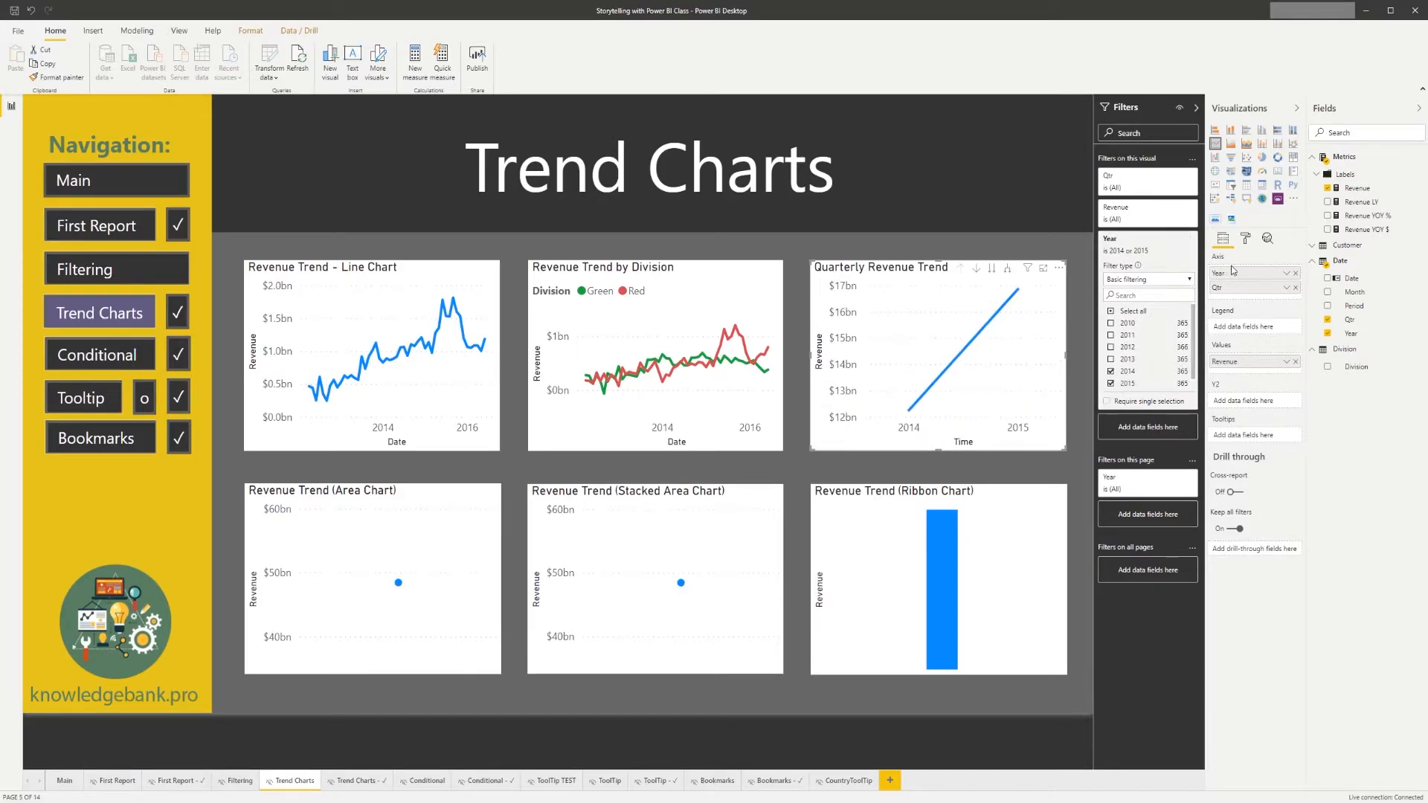
pyautogui.click(1195, 109)
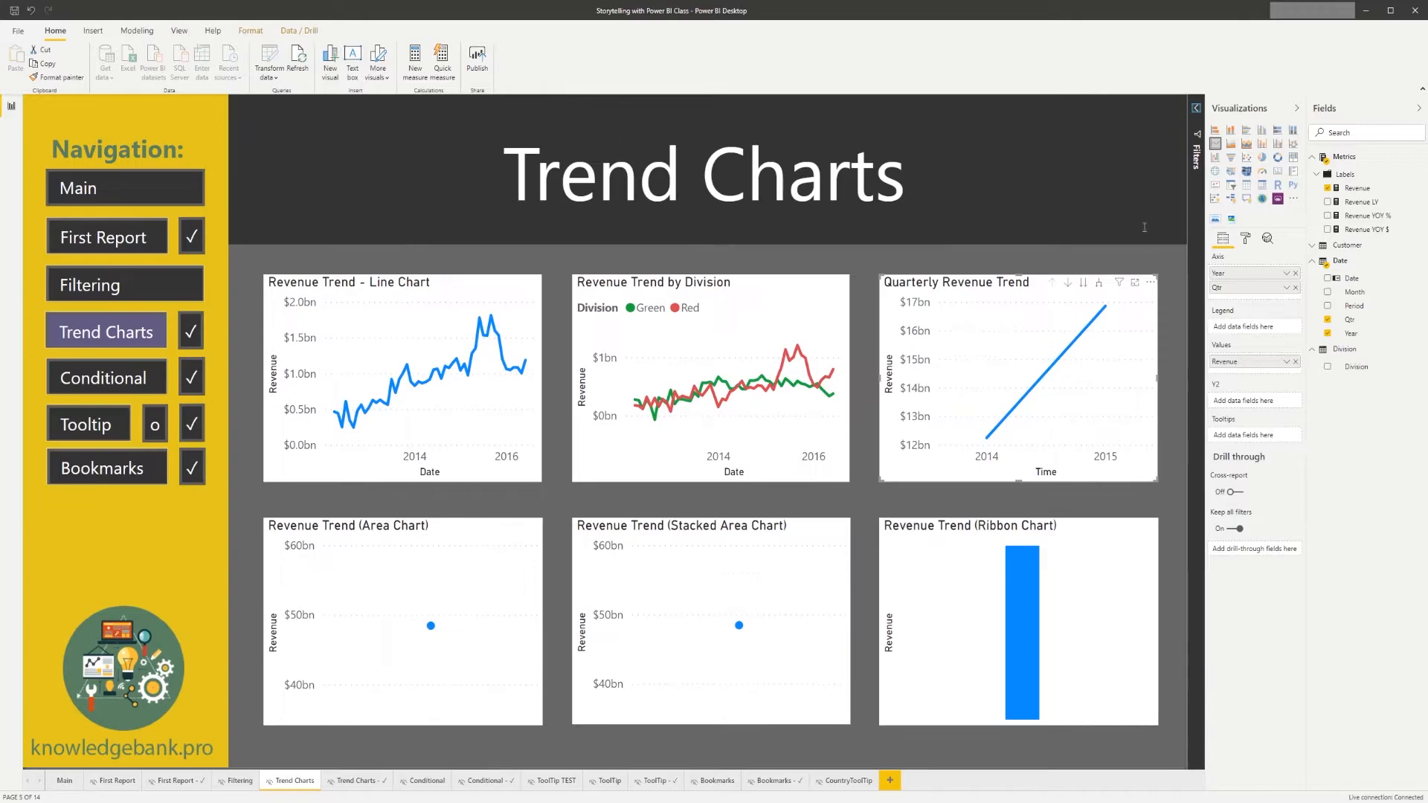
# Expand the filtered Quarterly Revenue Trend chart by one hierarchy level and inspect its year and quarter points.
pyautogui.moveTo(1115, 421)
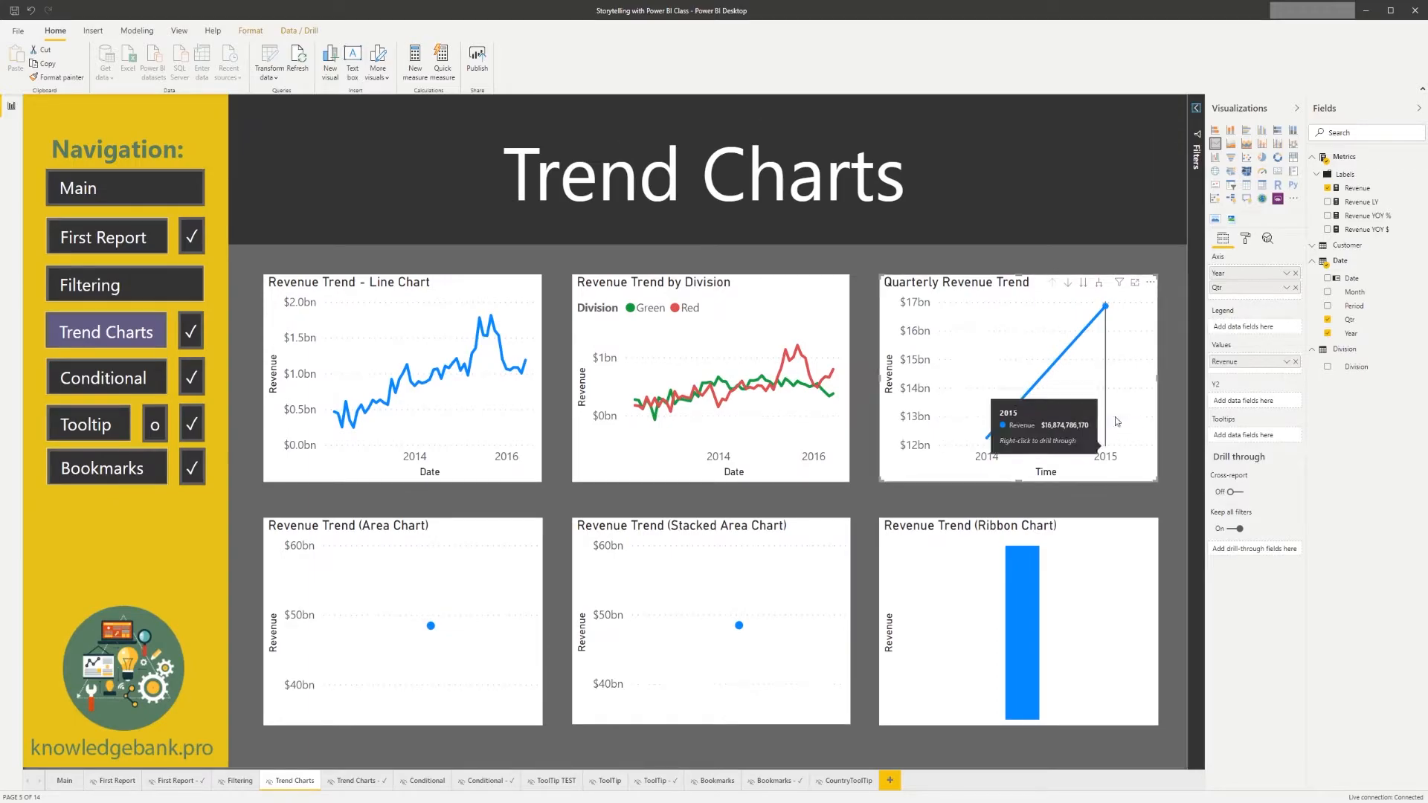
pyautogui.click(1098, 282)
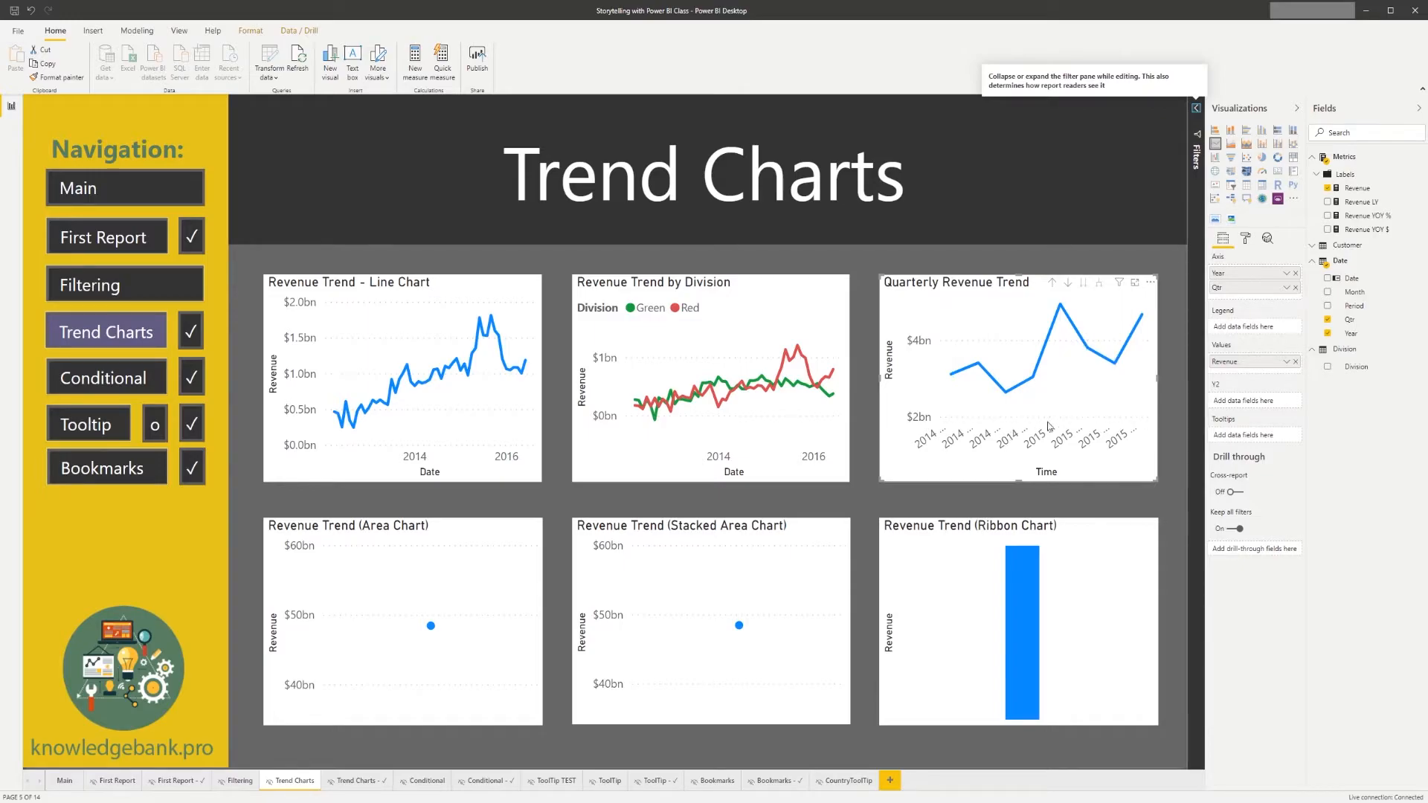
pyautogui.moveTo(1077, 425)
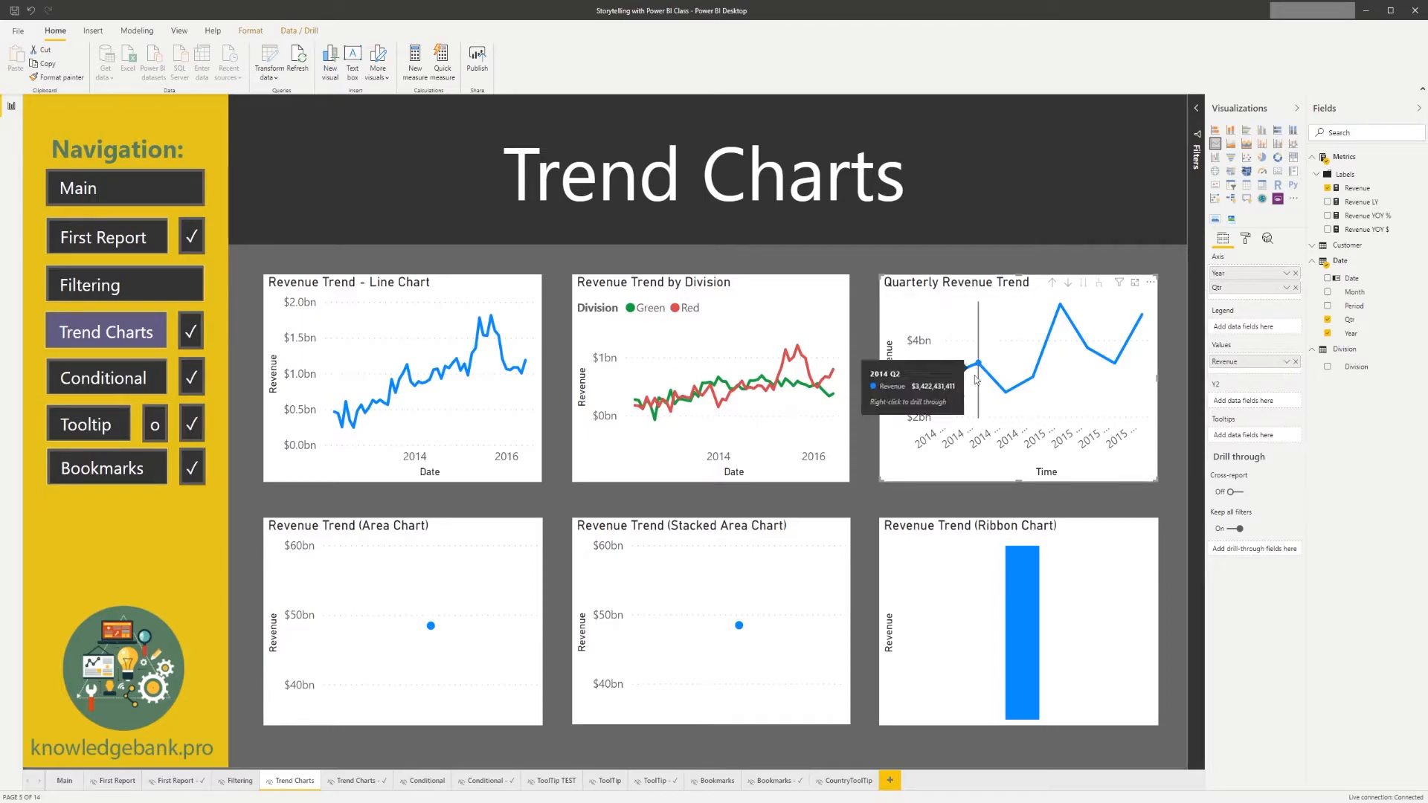
# Find the Concatenate labels option for the X axis of the Quarterly Revenue Trend chart and turn it off.
pyautogui.click(1244, 242)
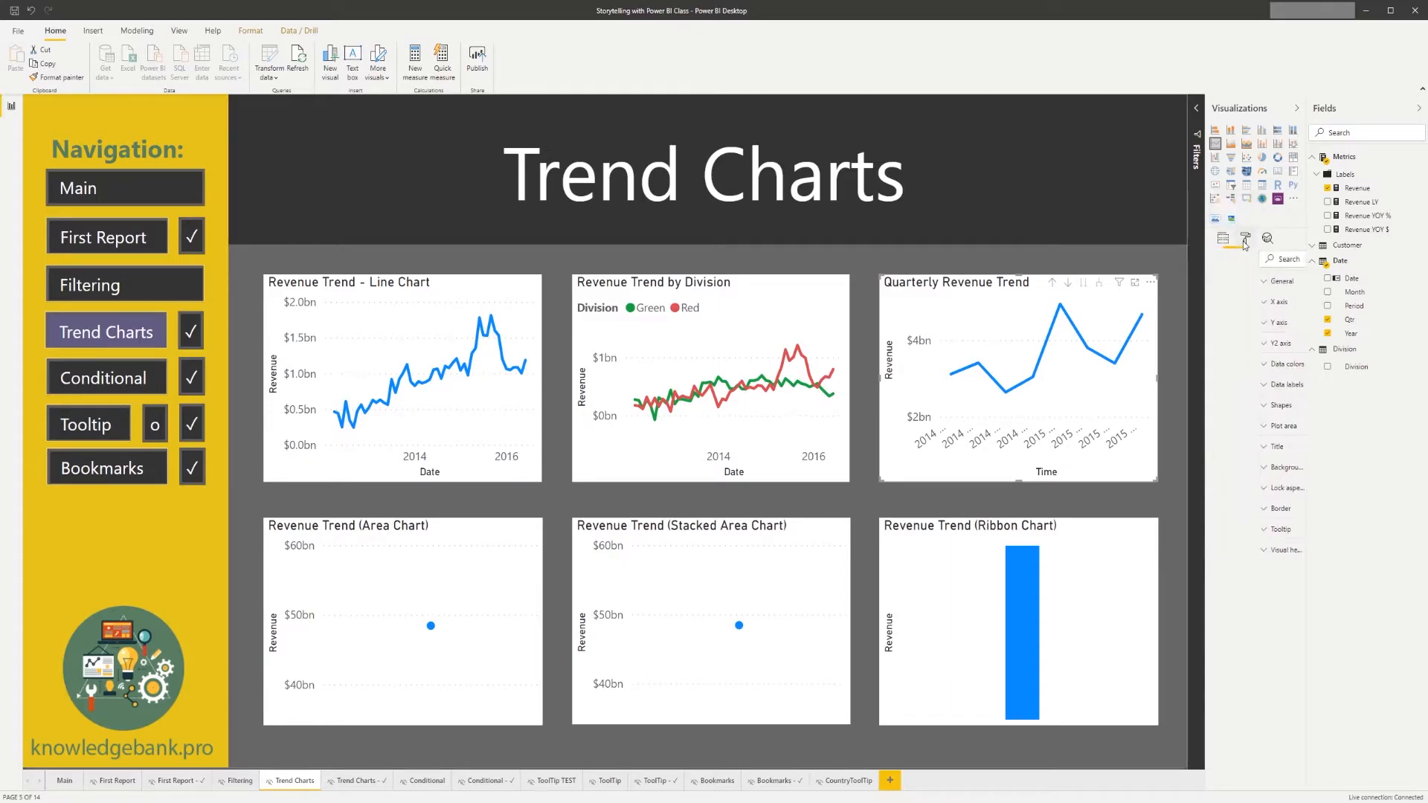
pyautogui.click(1215, 304)
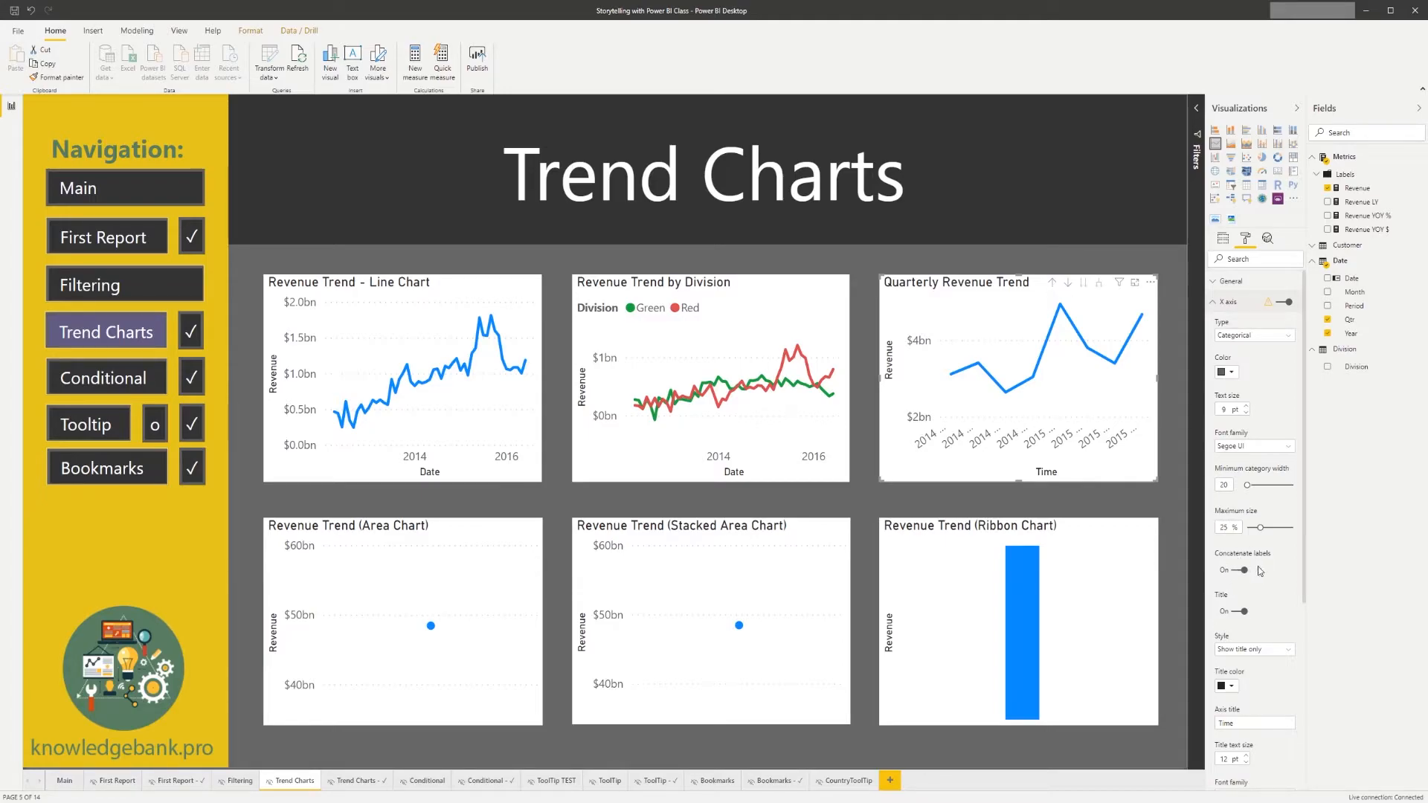
pyautogui.scroll(-1, 1259, 571)
pyautogui.scroll(-5, 1255, 565)
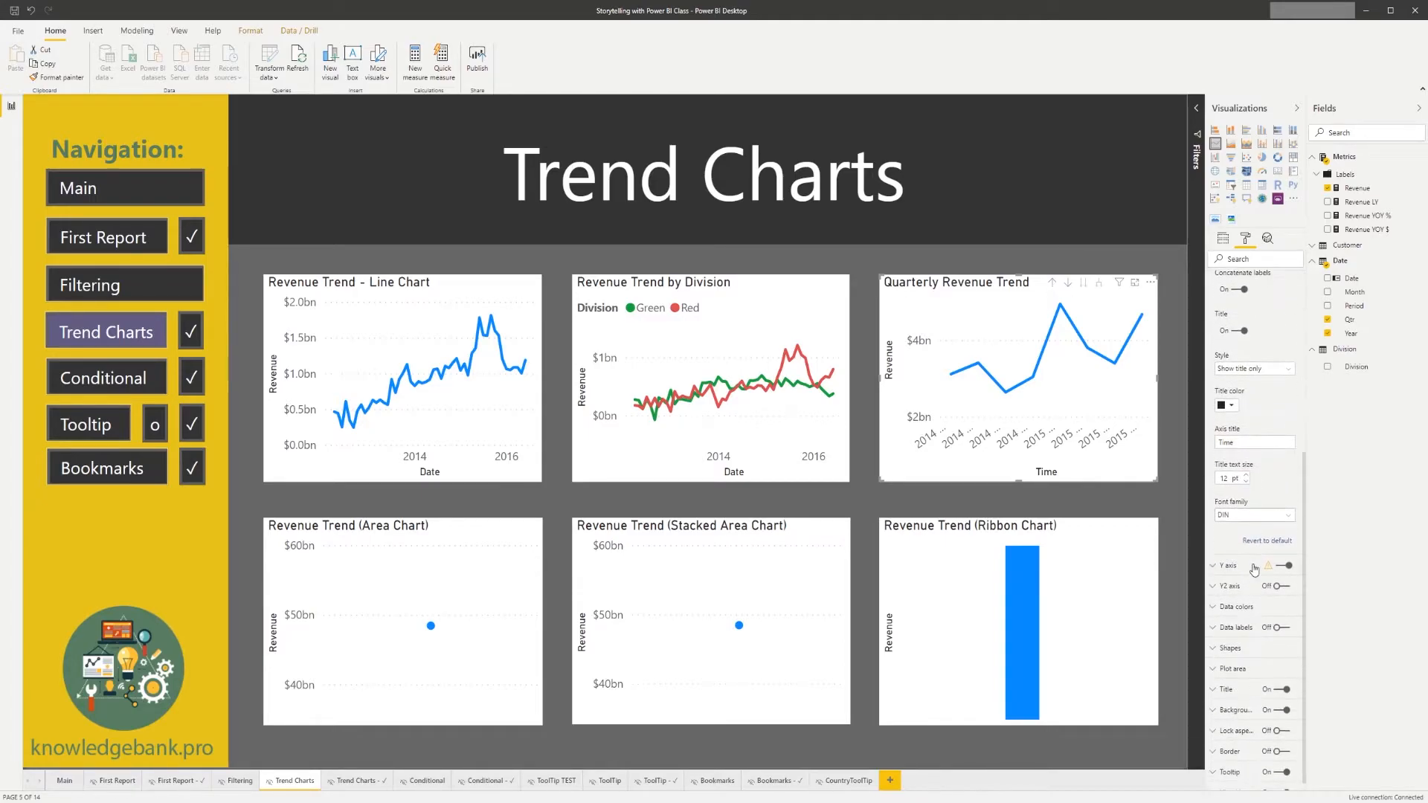
pyautogui.scroll(8, 1250, 565)
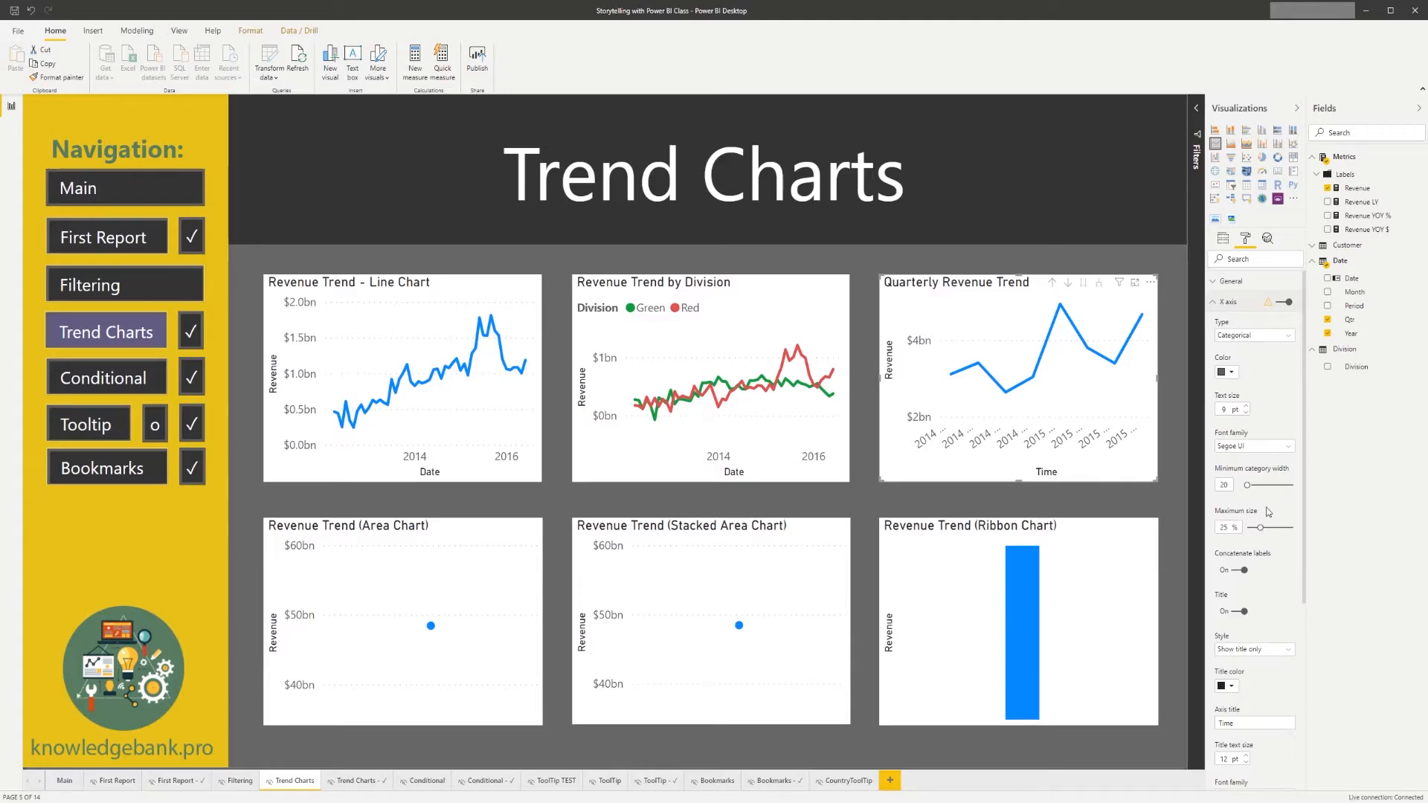
pyautogui.click(1222, 301)
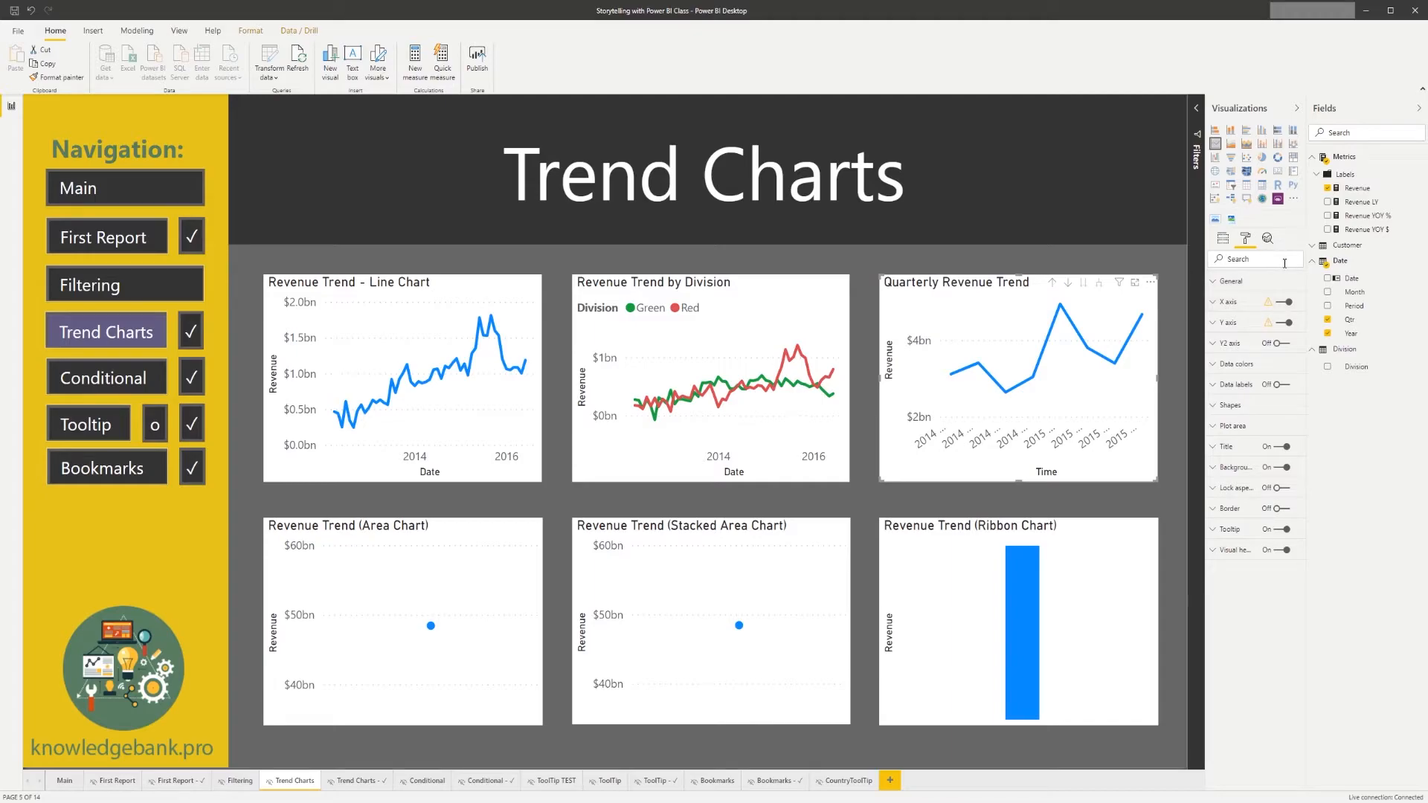
pyautogui.write('conc')
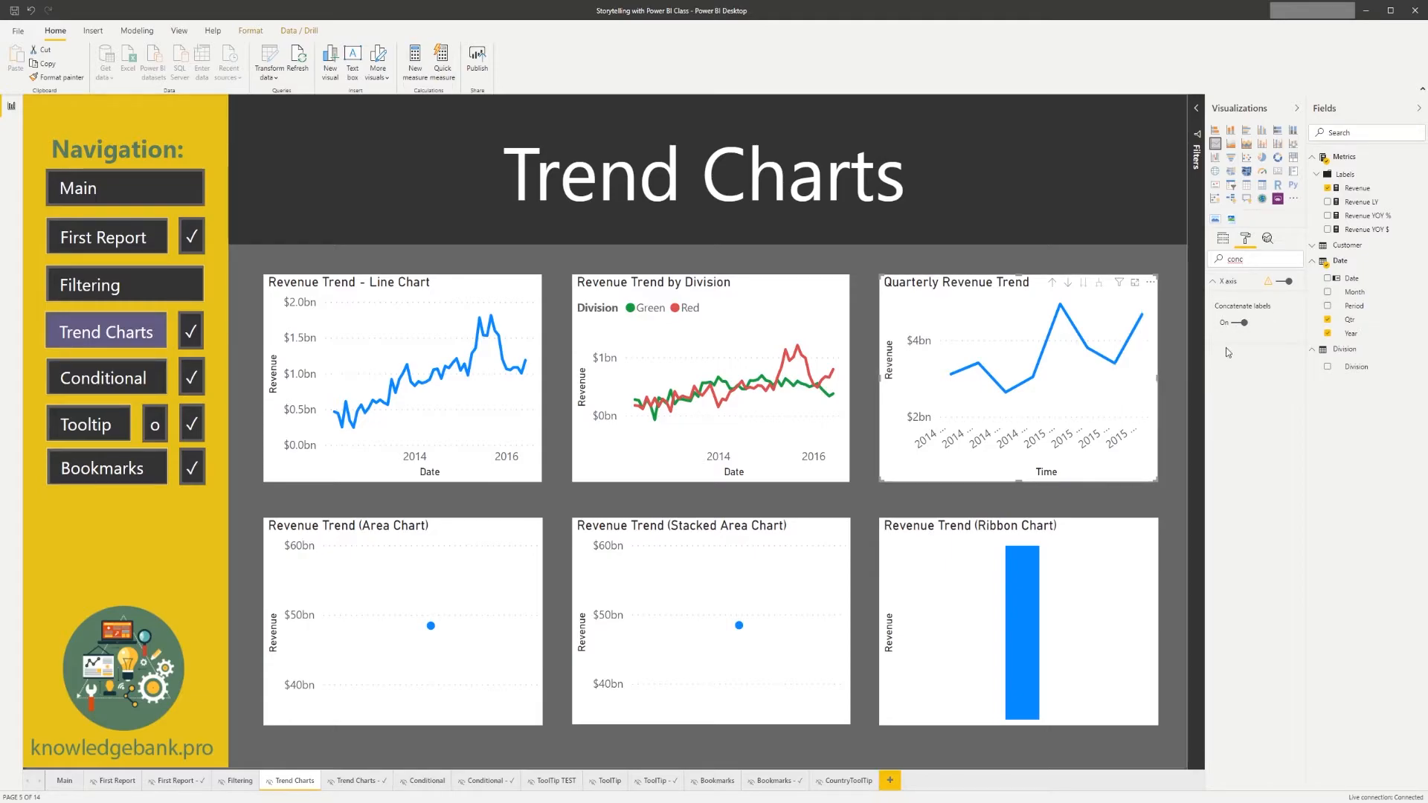
pyautogui.click(1238, 325)
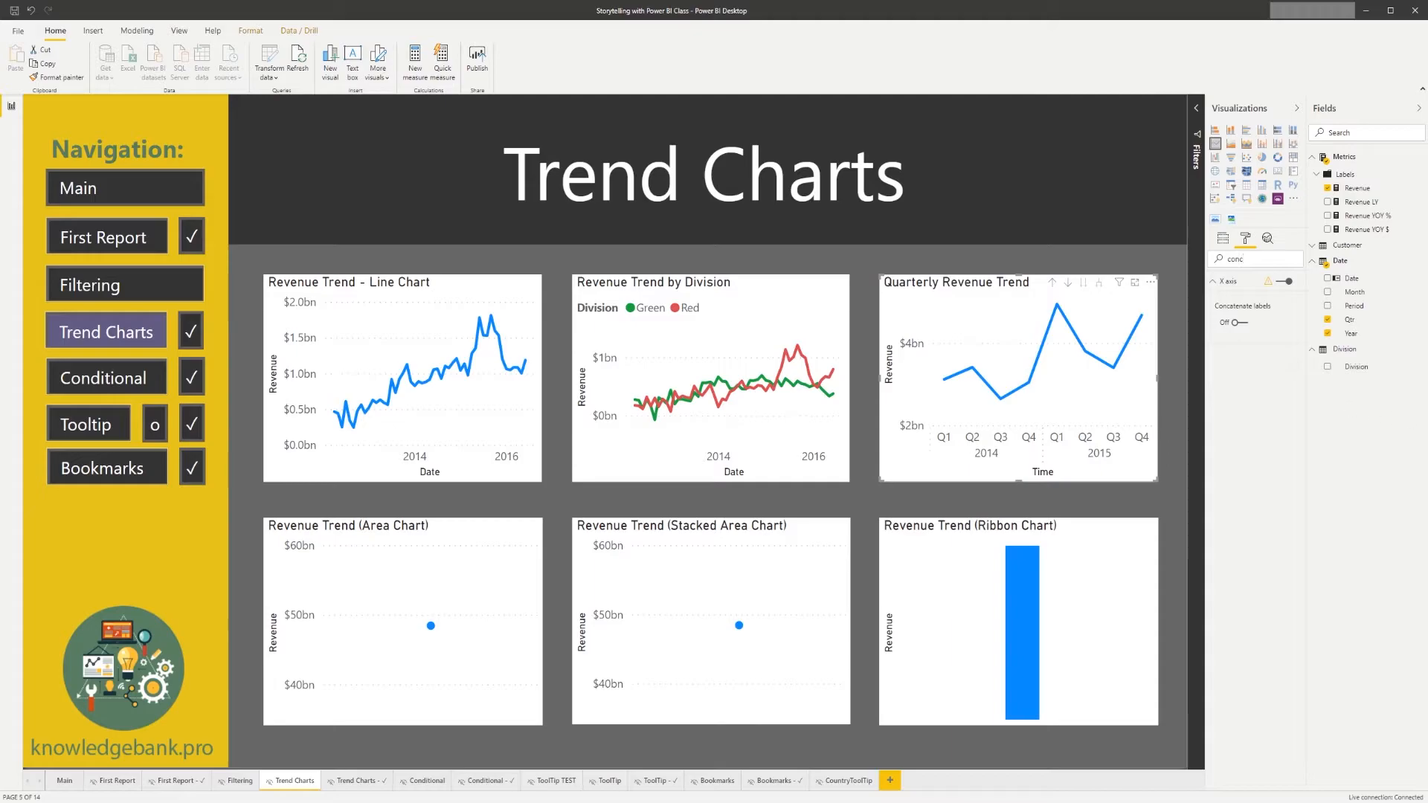
pyautogui.press('BackSpace')
pyautogui.press('BackSpace')
pyautogui.press('BackSpace')
pyautogui.press('BackSpace')
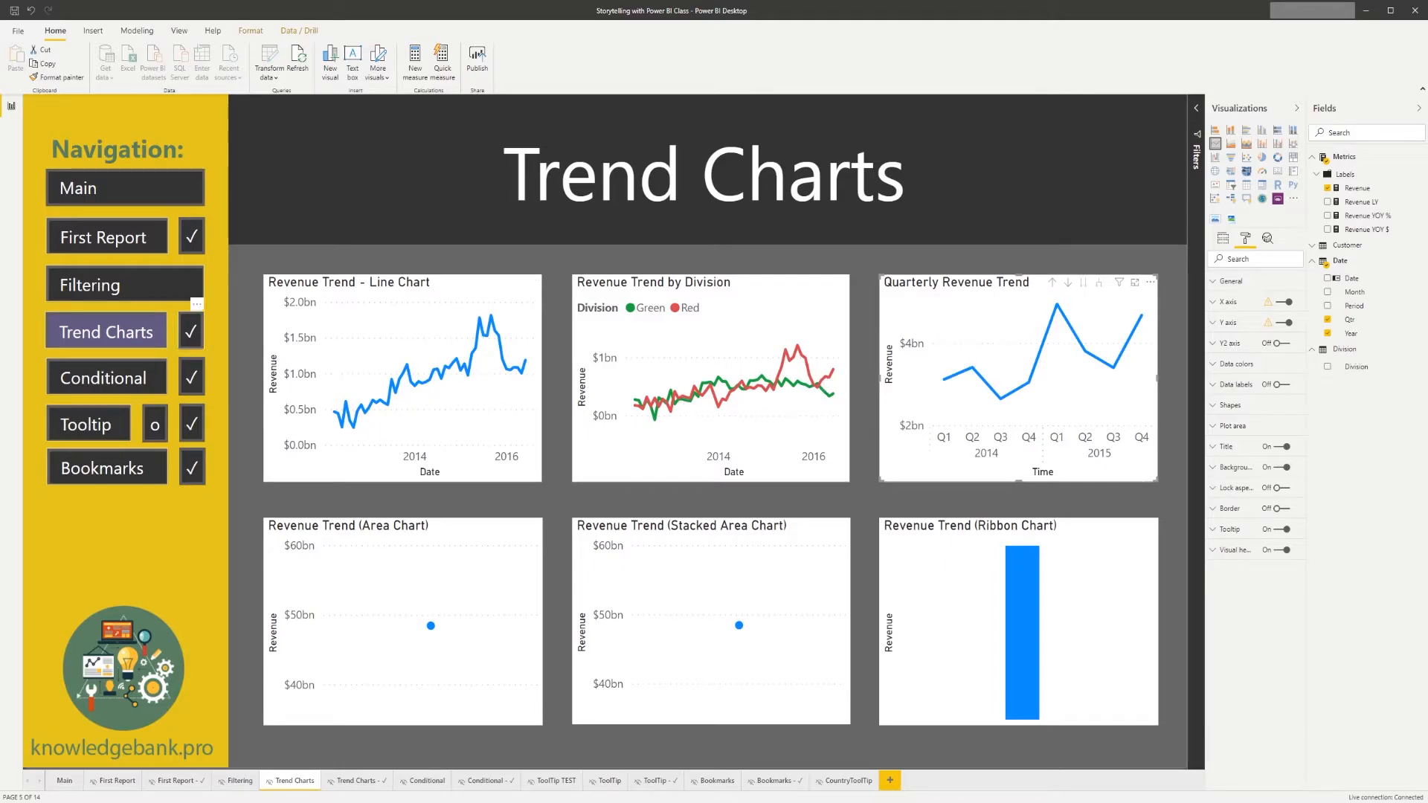
# Compare with the completed Trend Charts page, then set the practice page's Quarterly Revenue Trend line style to Dashed.
pyautogui.keyDown('ctrl'); pyautogui.click(192, 332); pyautogui.keyUp('ctrl')
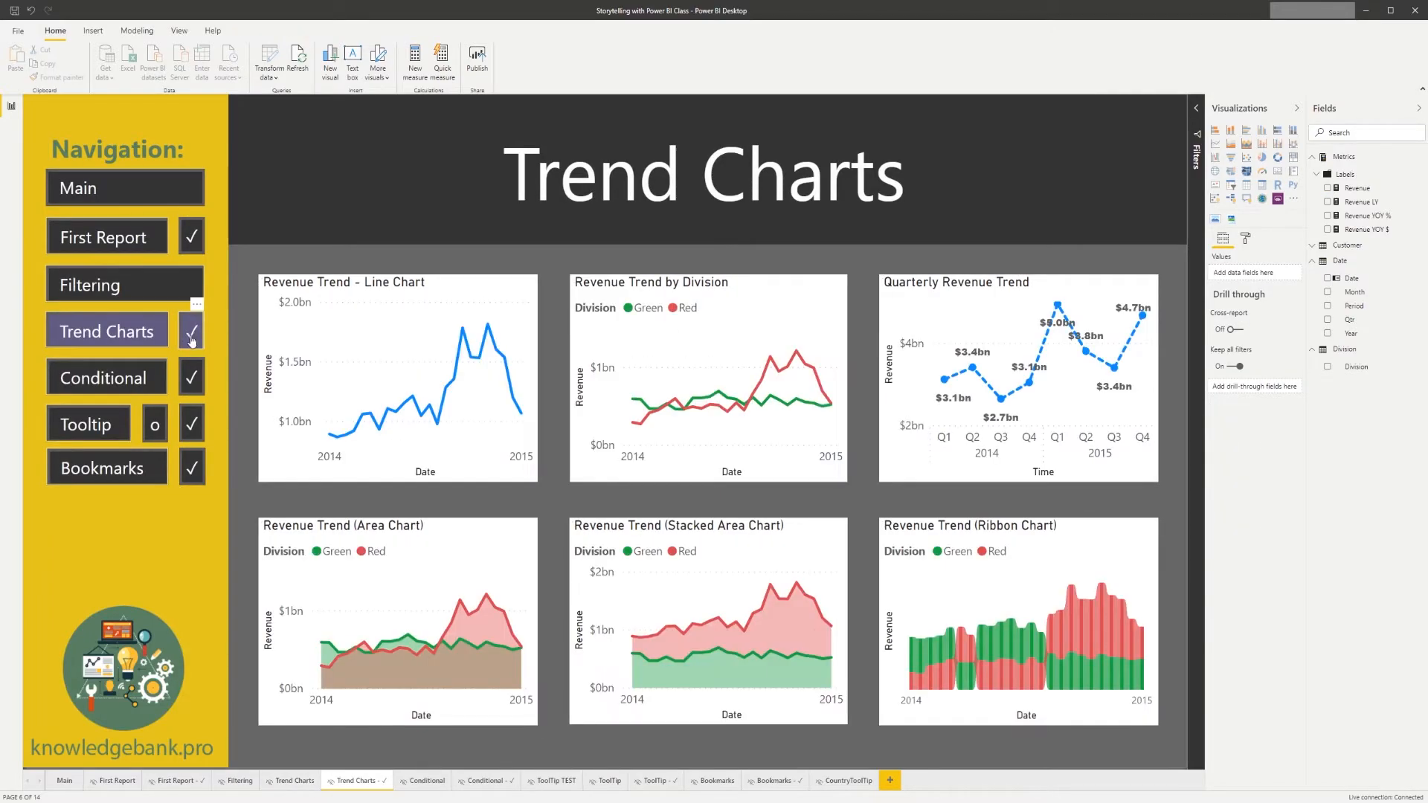
pyautogui.keyDown('ctrl'); pyautogui.click(149, 346); pyautogui.keyUp('ctrl')
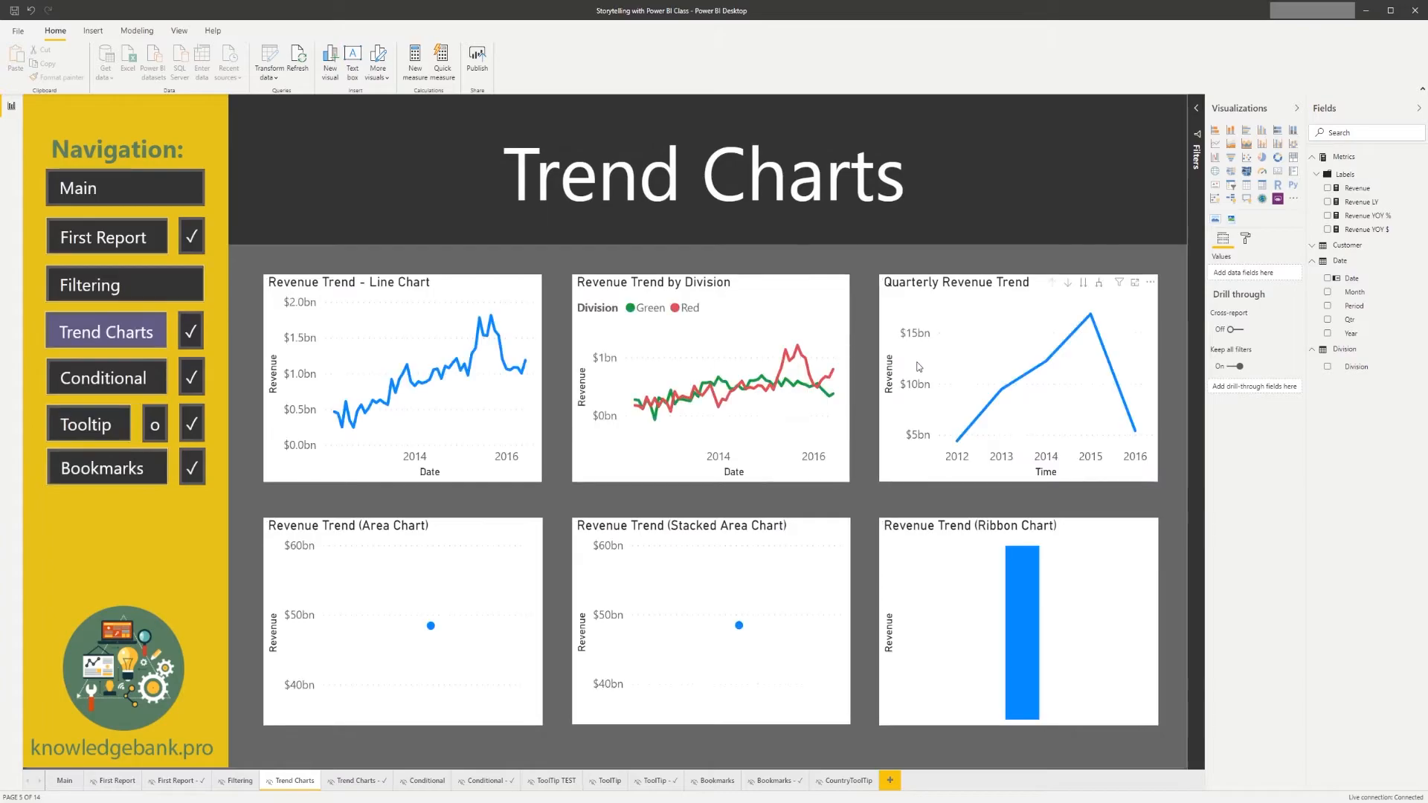
pyautogui.click(980, 292)
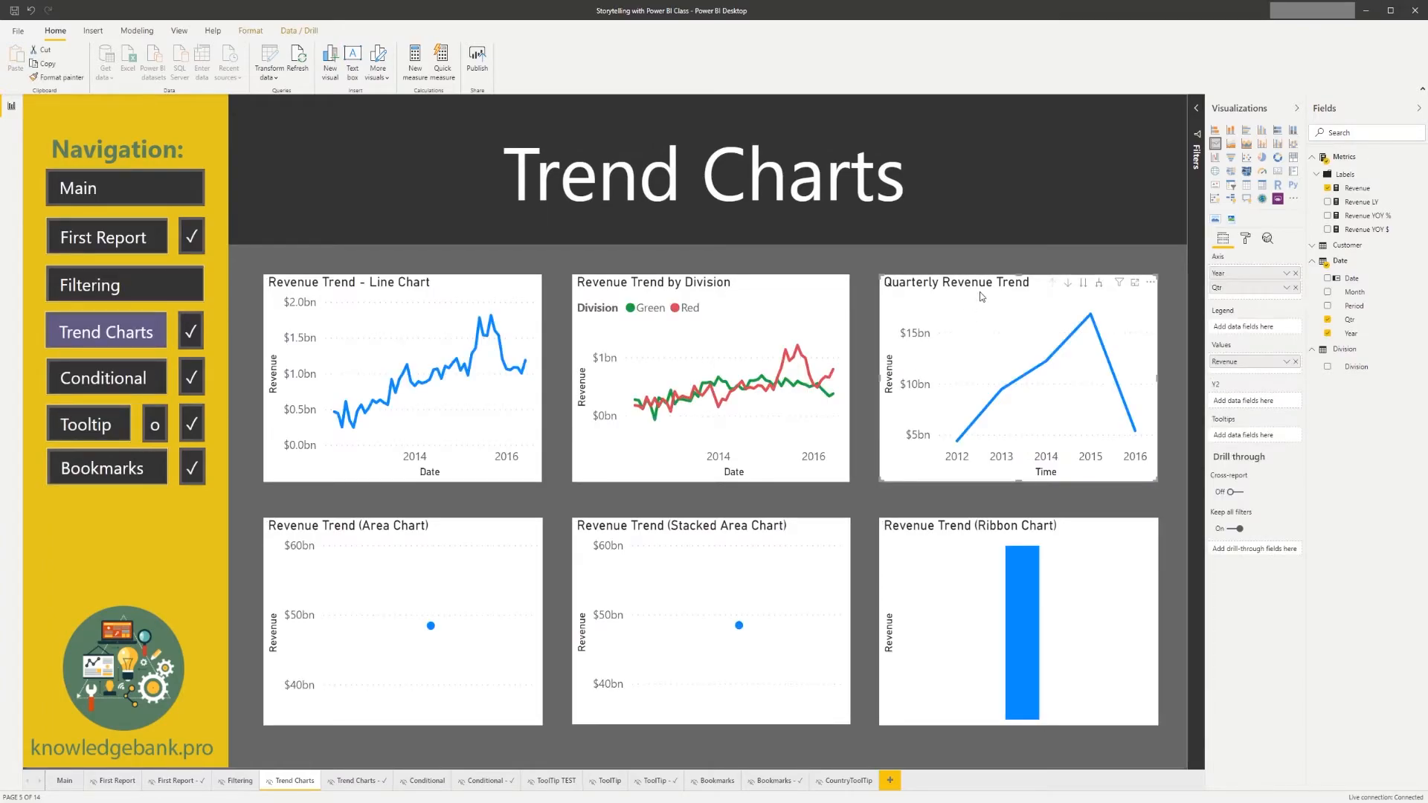
pyautogui.click(1244, 244)
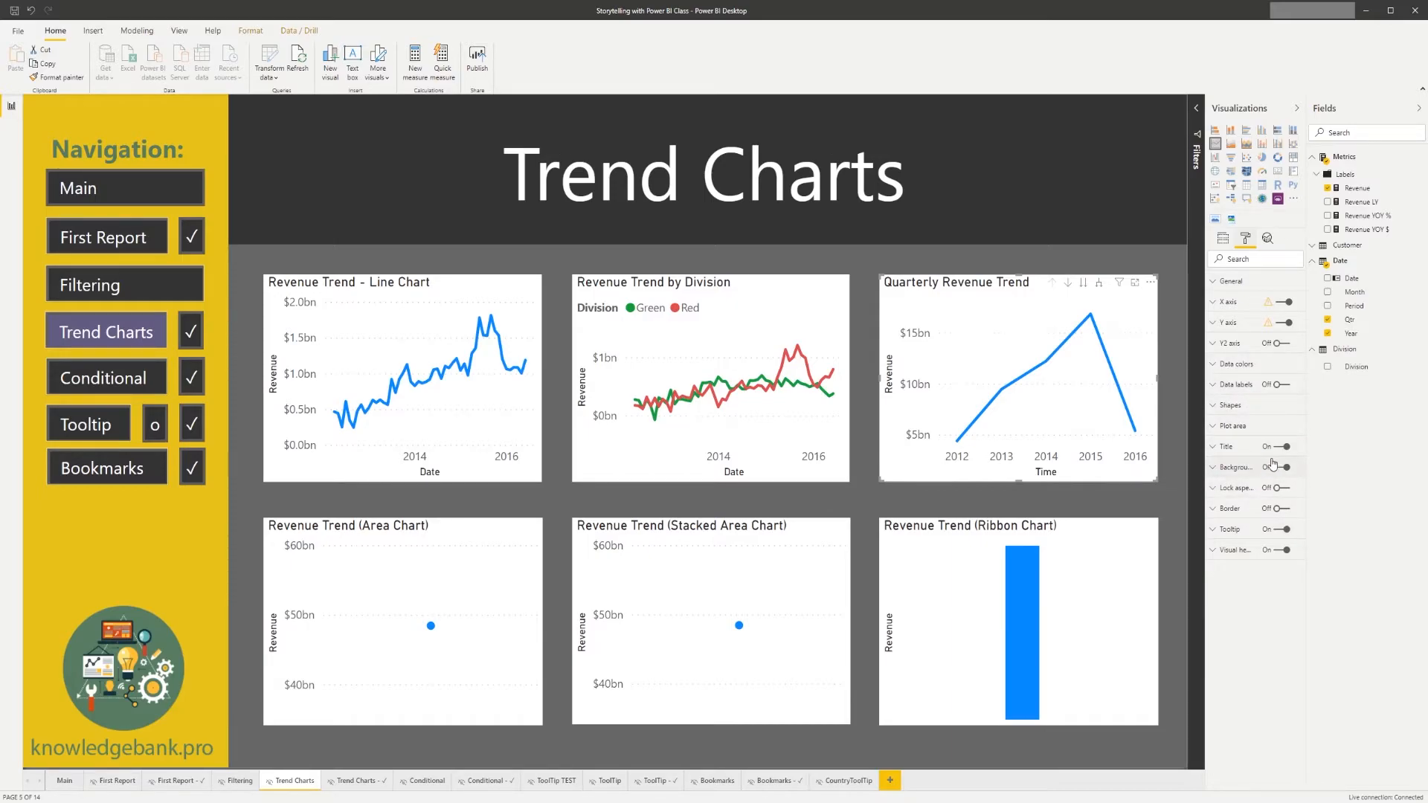
pyautogui.click(1250, 254)
pyautogui.write('line')
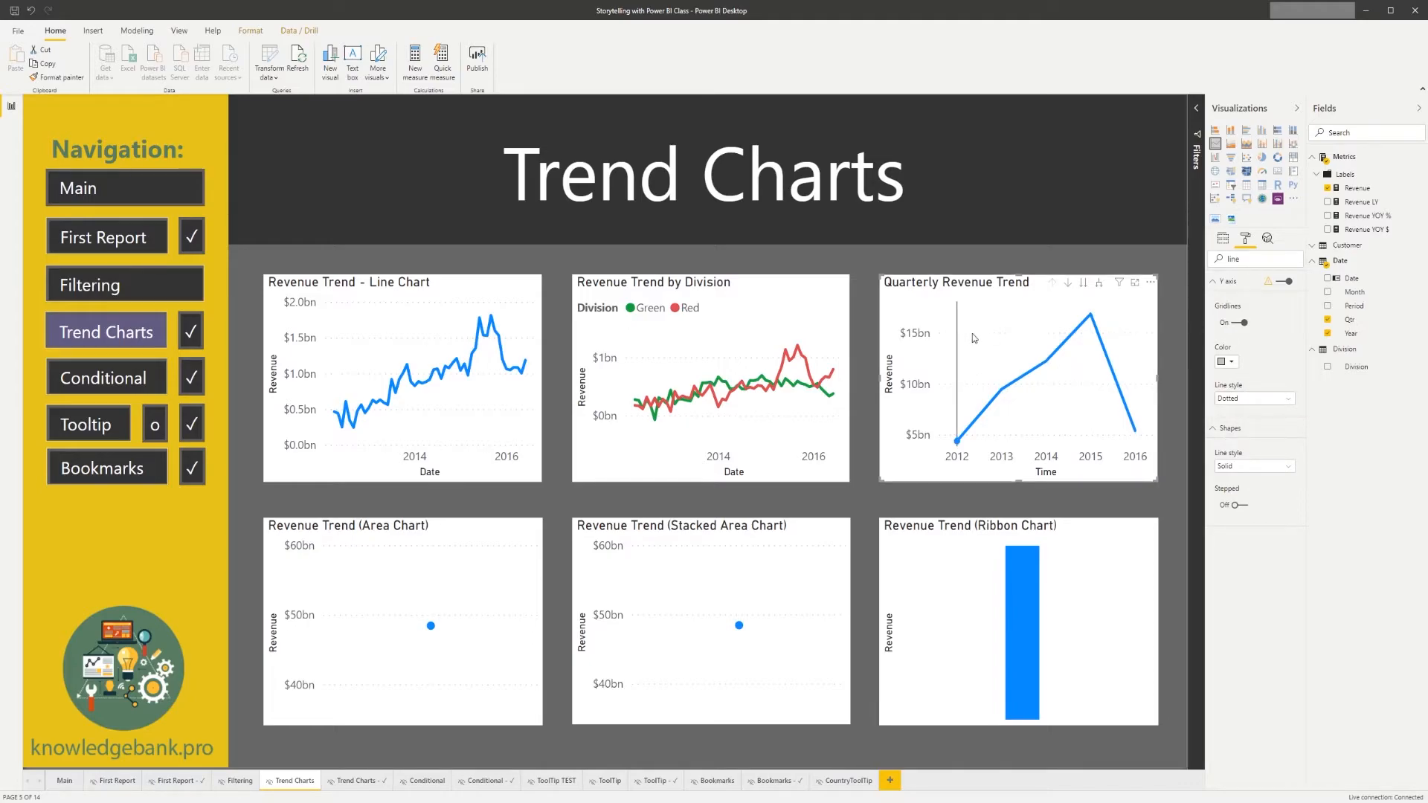
pyautogui.click(1290, 406)
pyautogui.click(1292, 408)
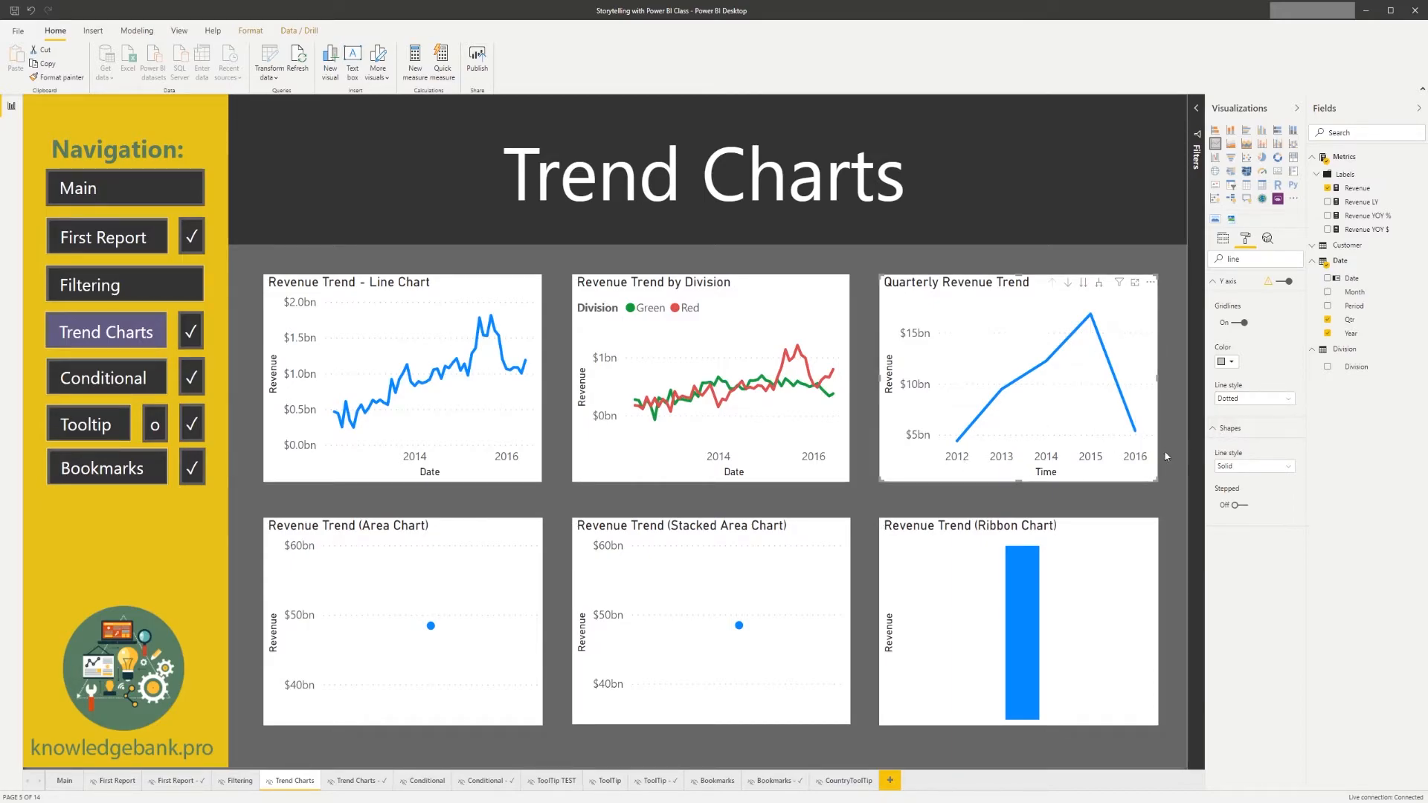
pyautogui.click(1290, 471)
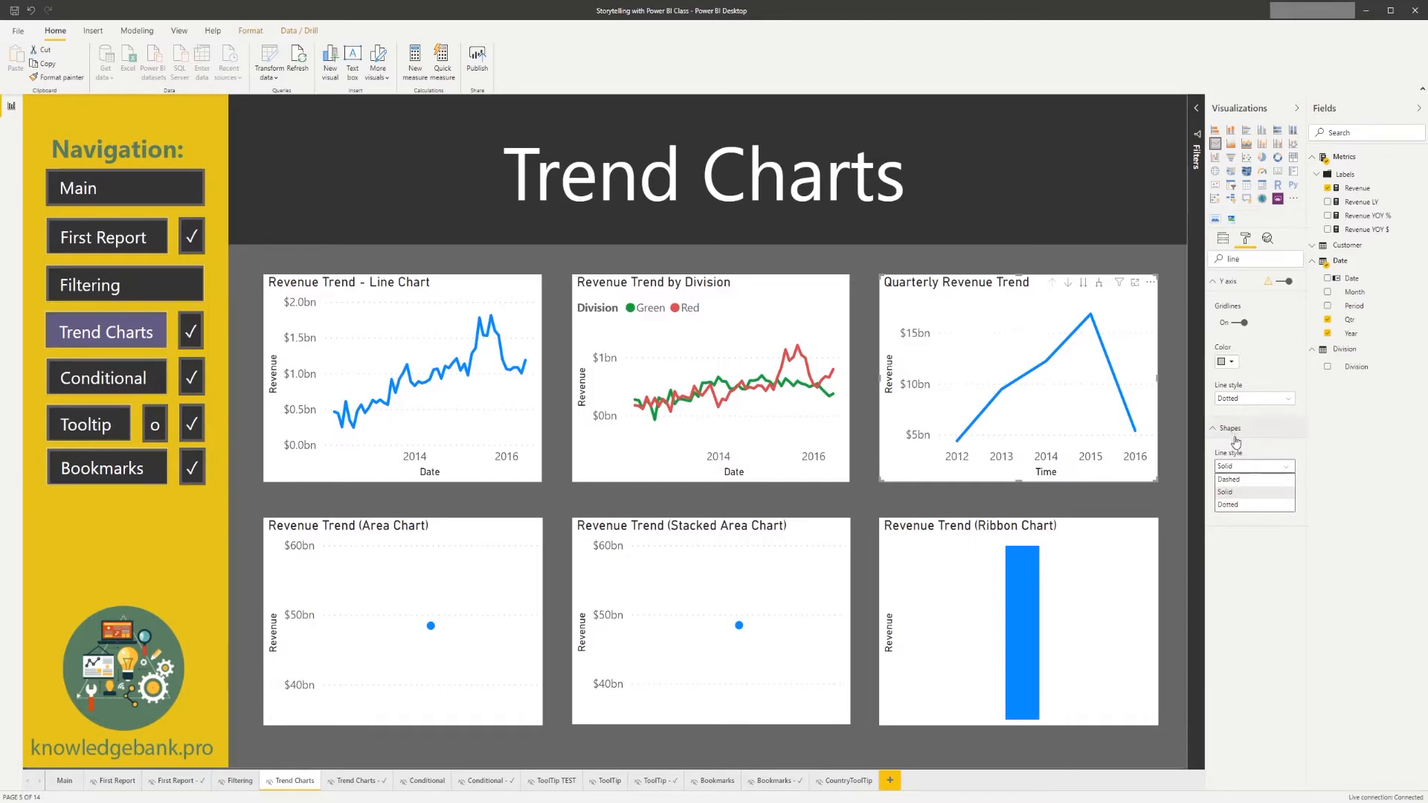
pyautogui.click(1245, 481)
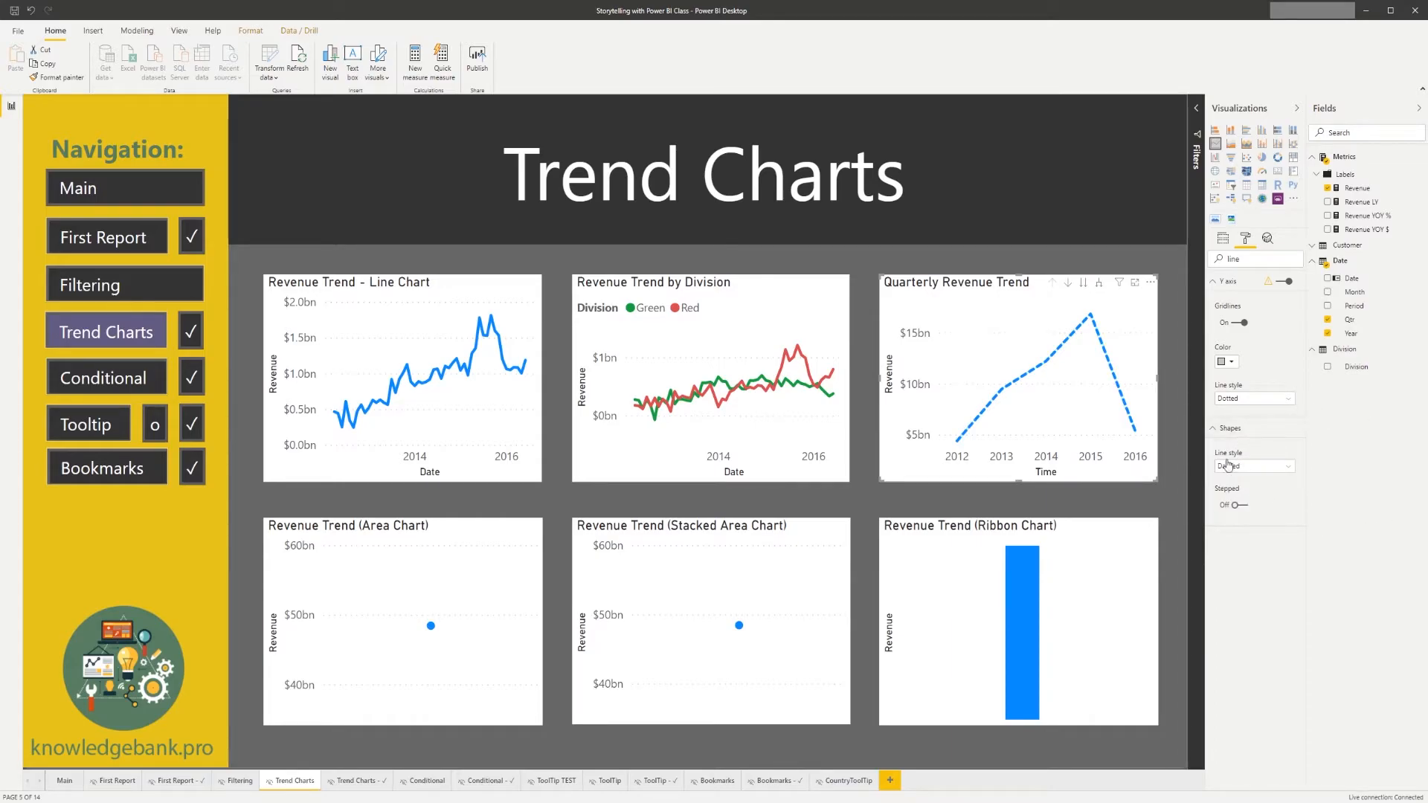
# Clear the format search and turn on markers for the Quarterly Revenue Trend line, reviewing the join type and marker shape options.
pyautogui.moveTo(1246, 260); pyautogui.dragTo(1208, 260)
pyautogui.press('BackSpace')
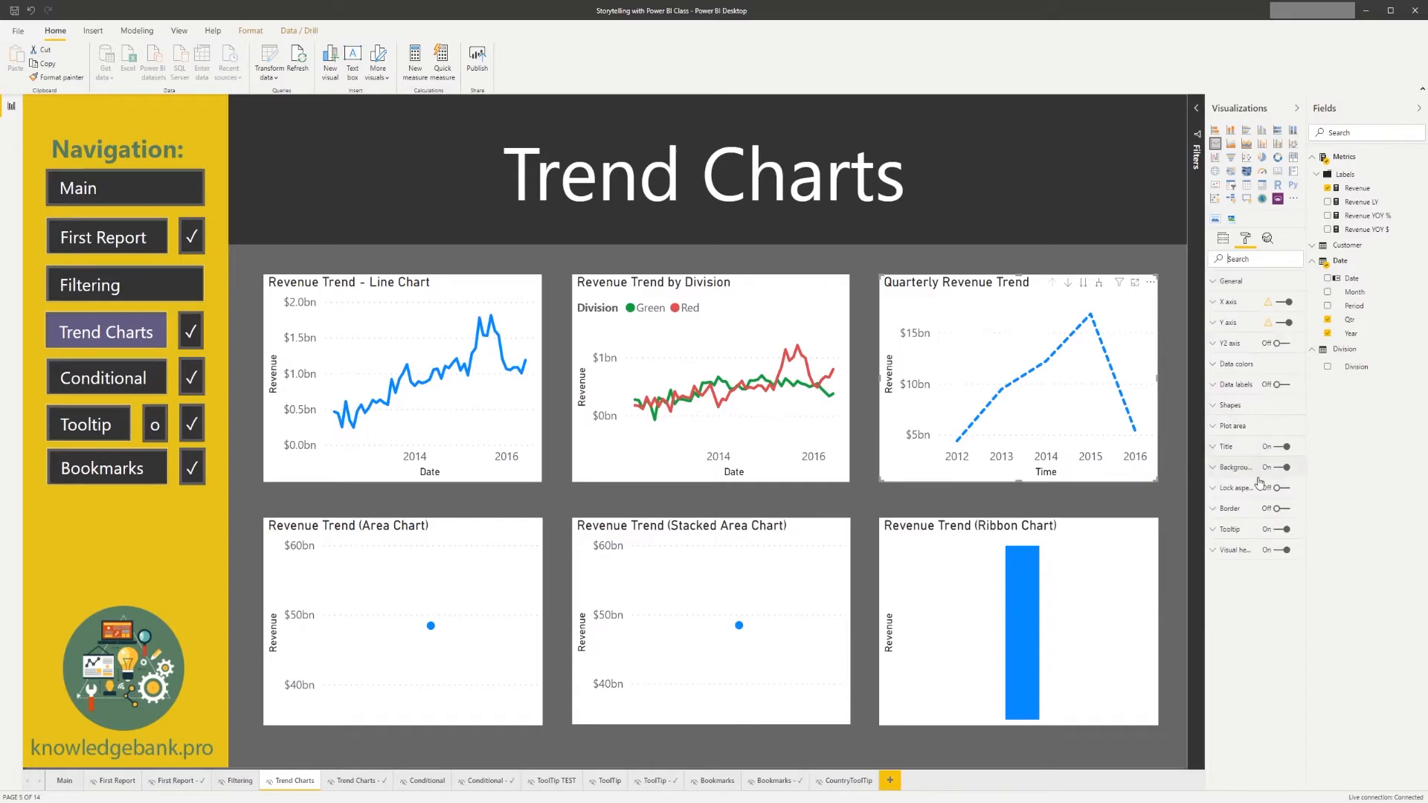
pyautogui.click(1224, 409)
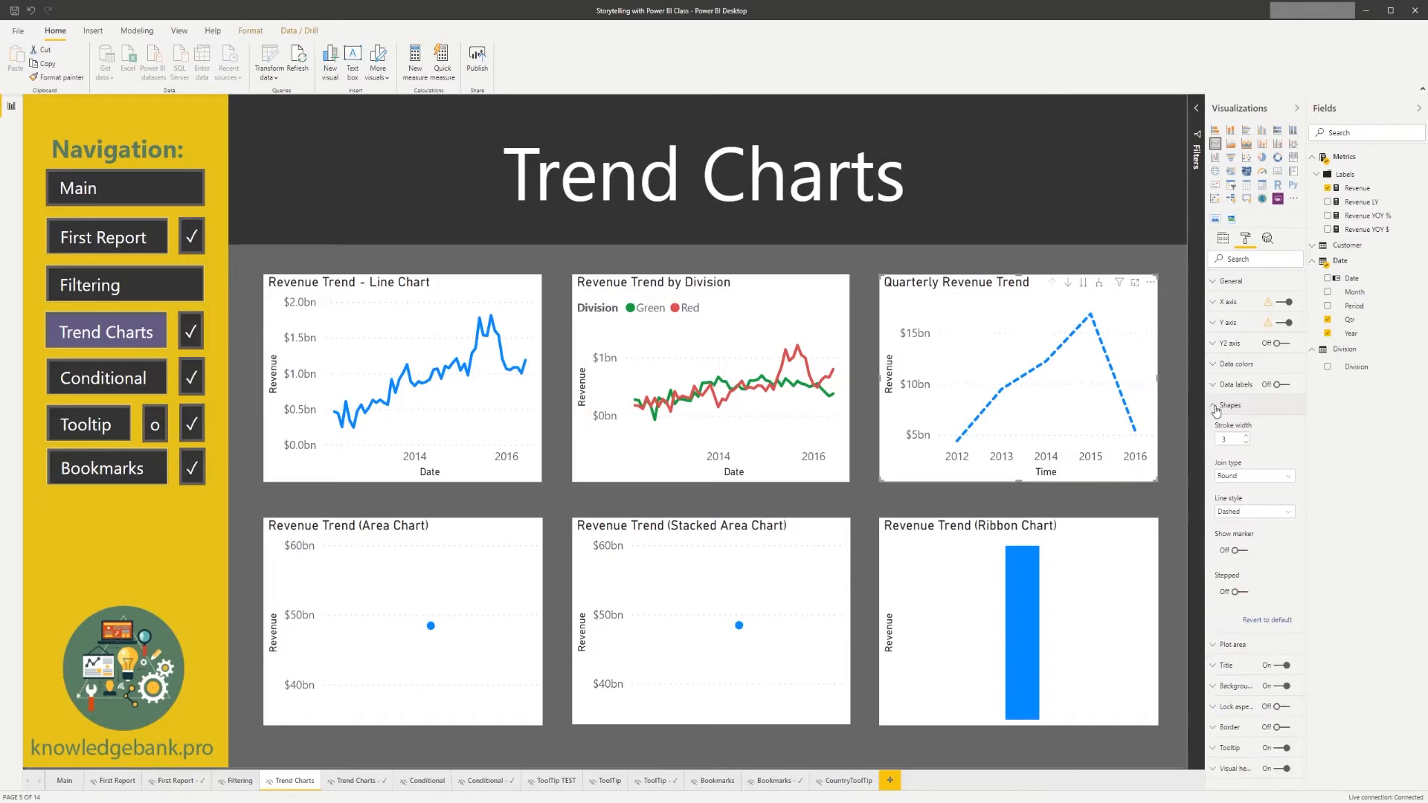
pyautogui.click(1293, 477)
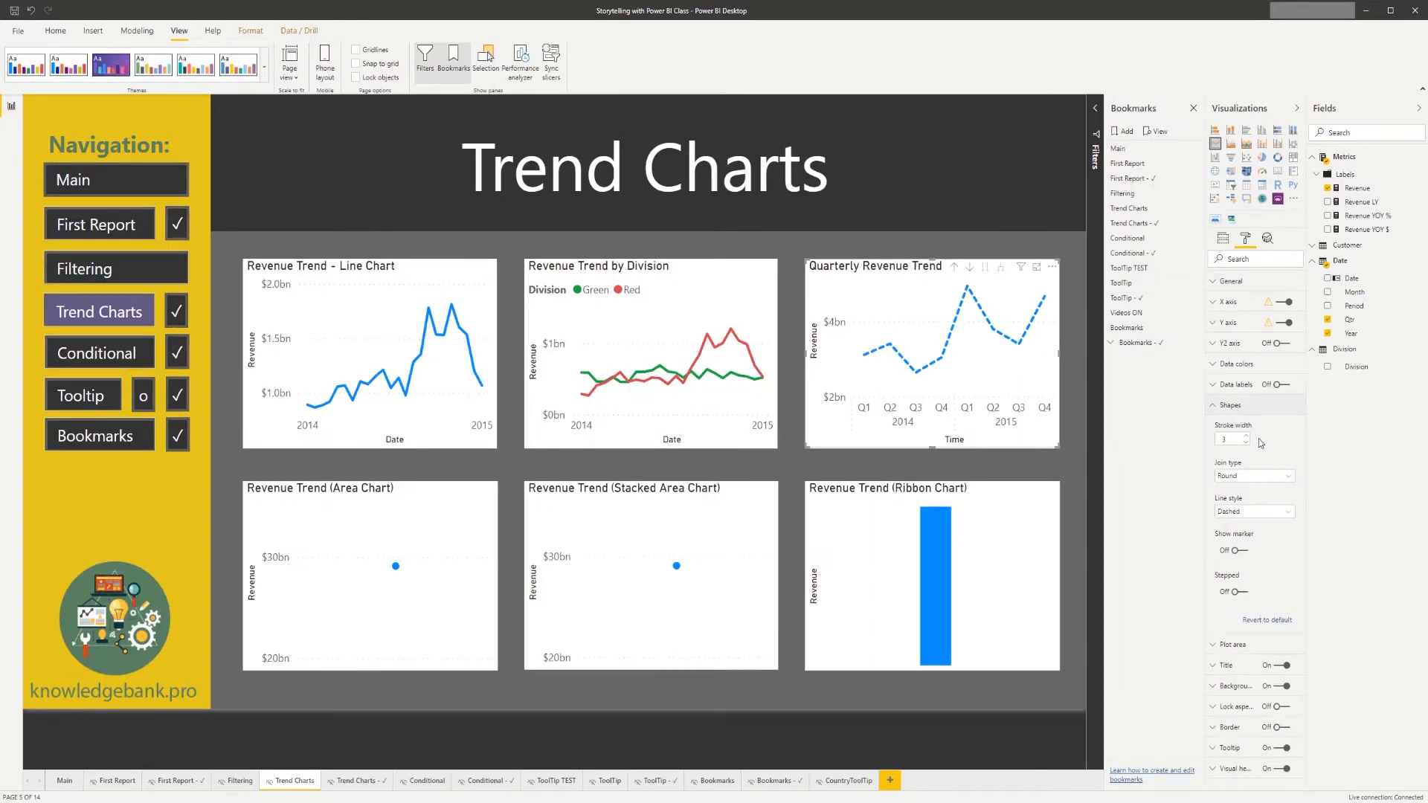
pyautogui.click(1239, 551)
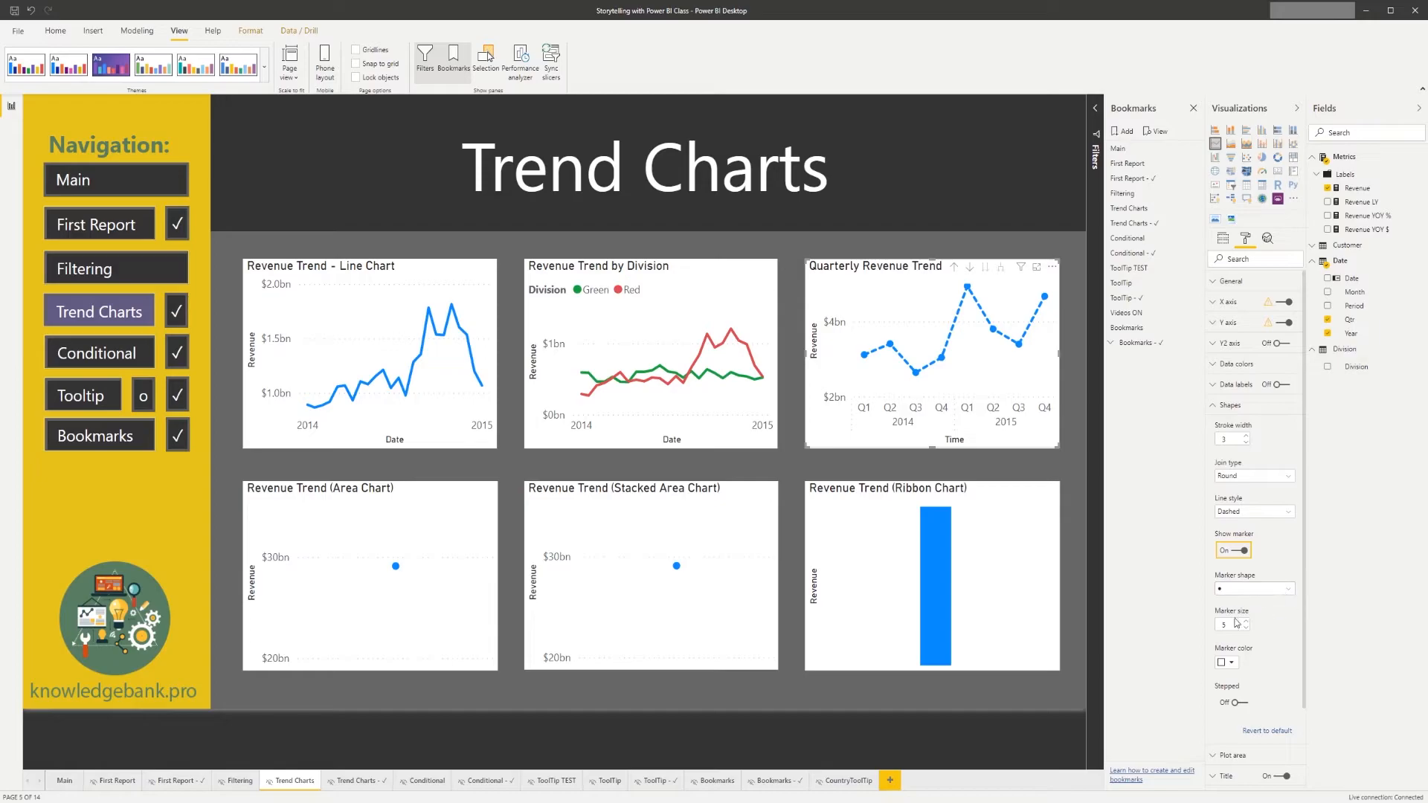
pyautogui.click(1289, 592)
pyautogui.click(1290, 594)
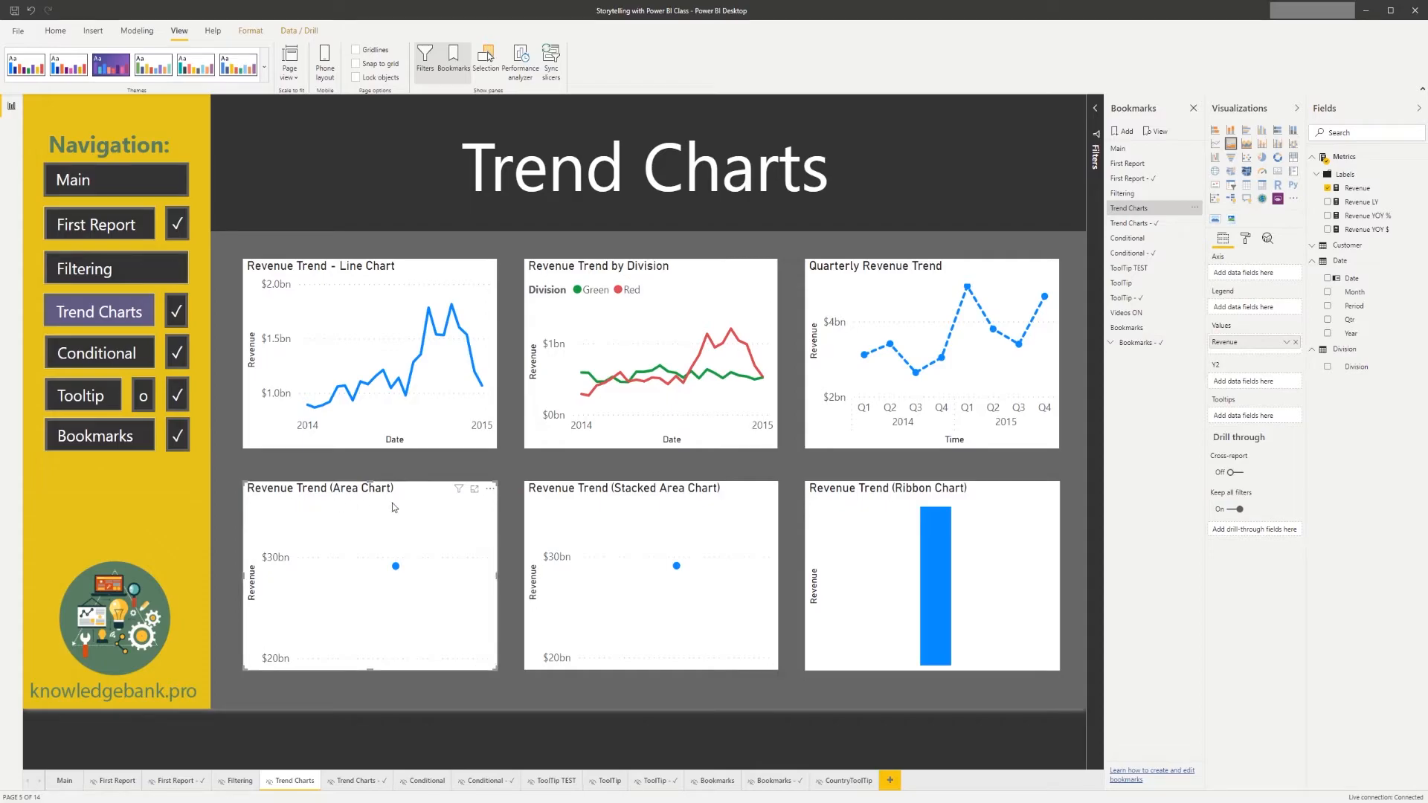
# Add Date to the axis and Division to the legend of the Revenue Trend (Area Chart) visual.
pyautogui.moveTo(462, 510)
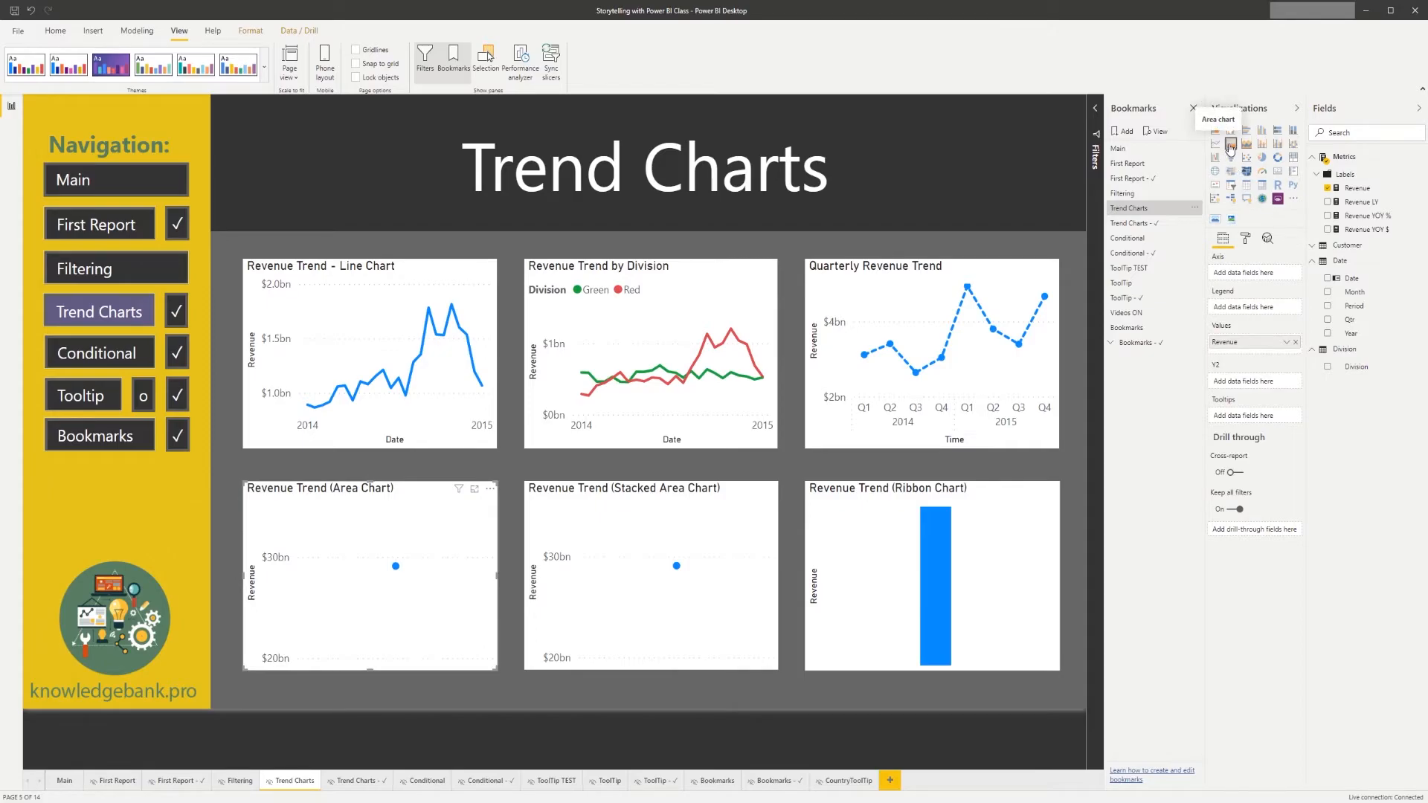
pyautogui.moveTo(1353, 280); pyautogui.dragTo(1285, 286)
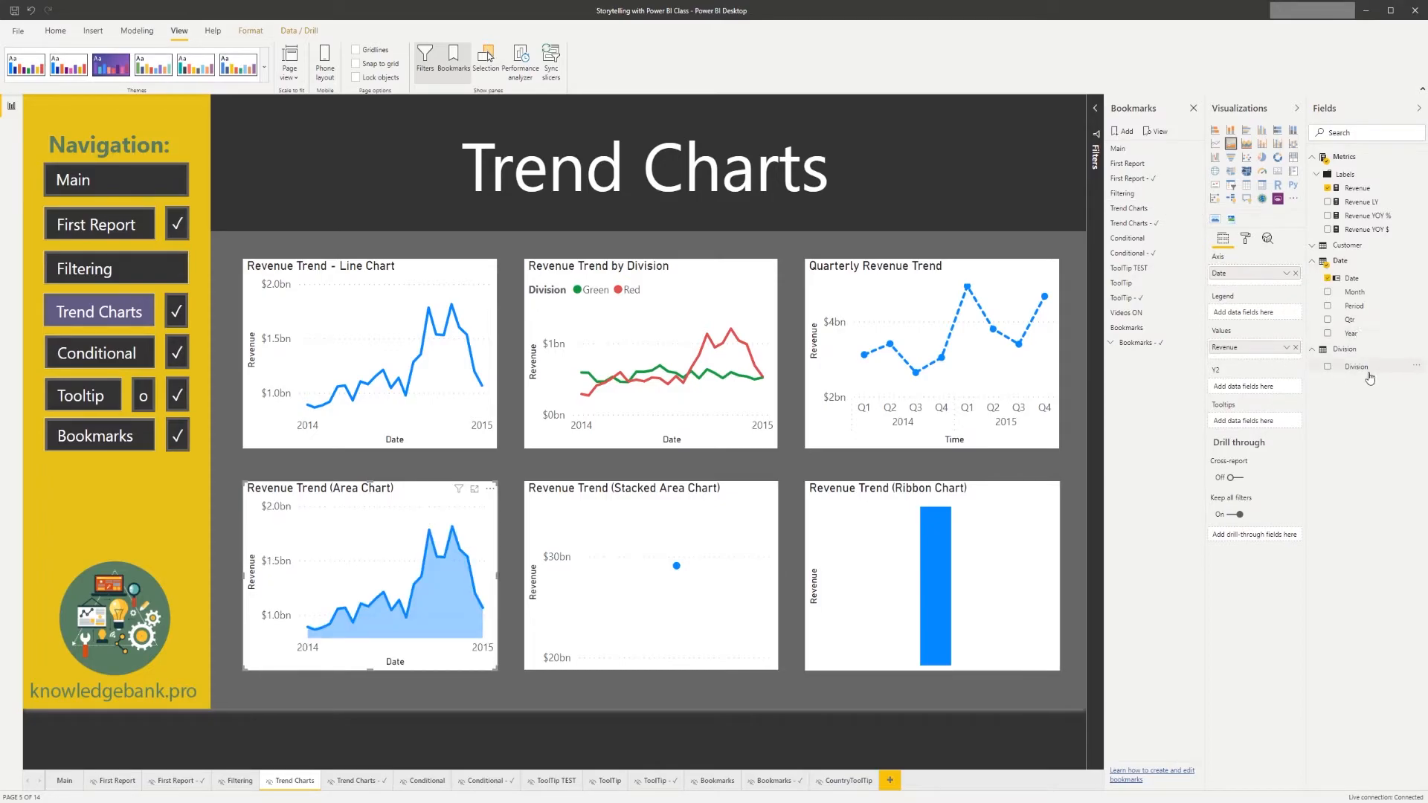
pyautogui.moveTo(1359, 368); pyautogui.dragTo(1269, 319)
pyautogui.moveTo(1367, 368); pyautogui.dragTo(1252, 317)
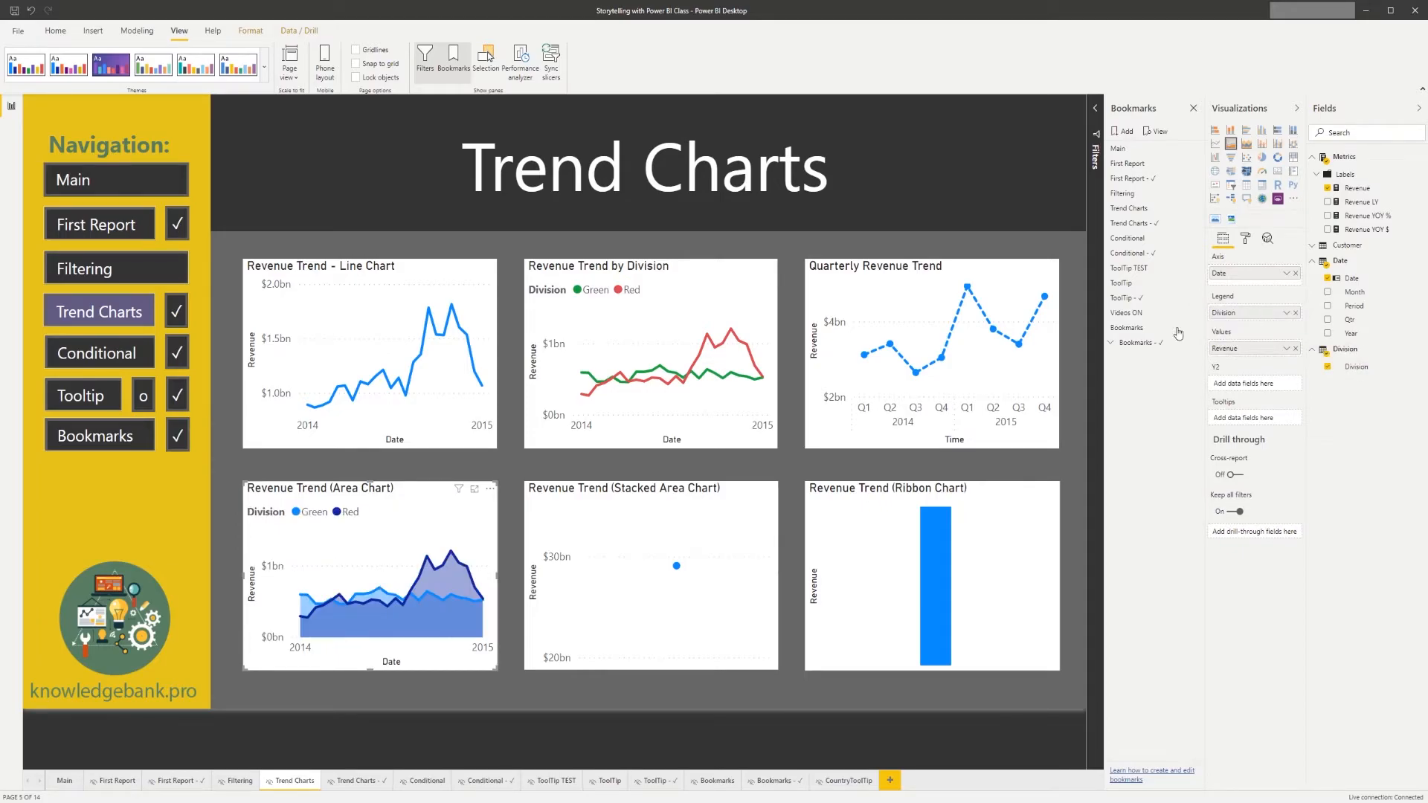
pyautogui.moveTo(450, 585)
# Copy the formatting of the Revenue Trend by Division chart onto the Revenue Trend (Area Chart) visual with Format Painter.
pyautogui.click(664, 278)
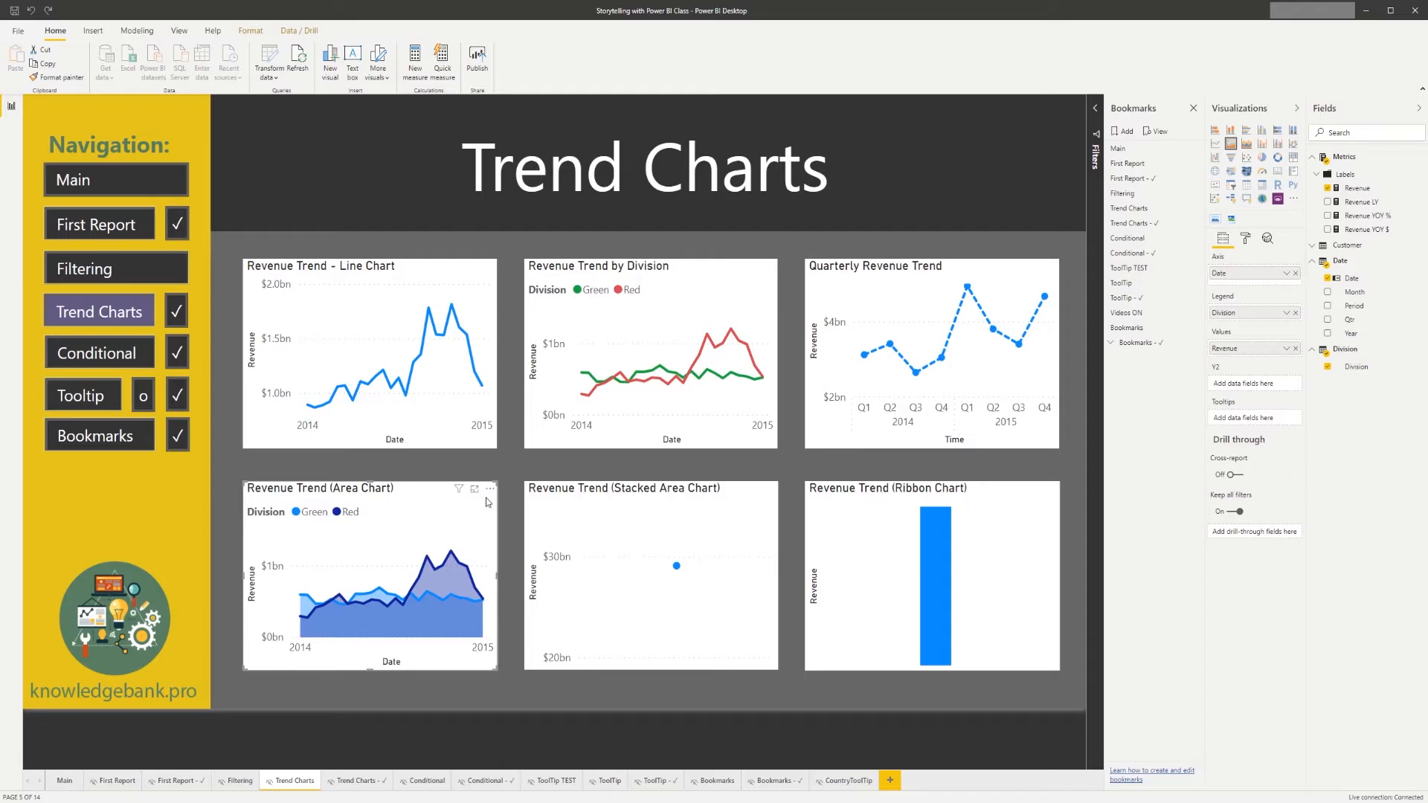
pyautogui.click(688, 273)
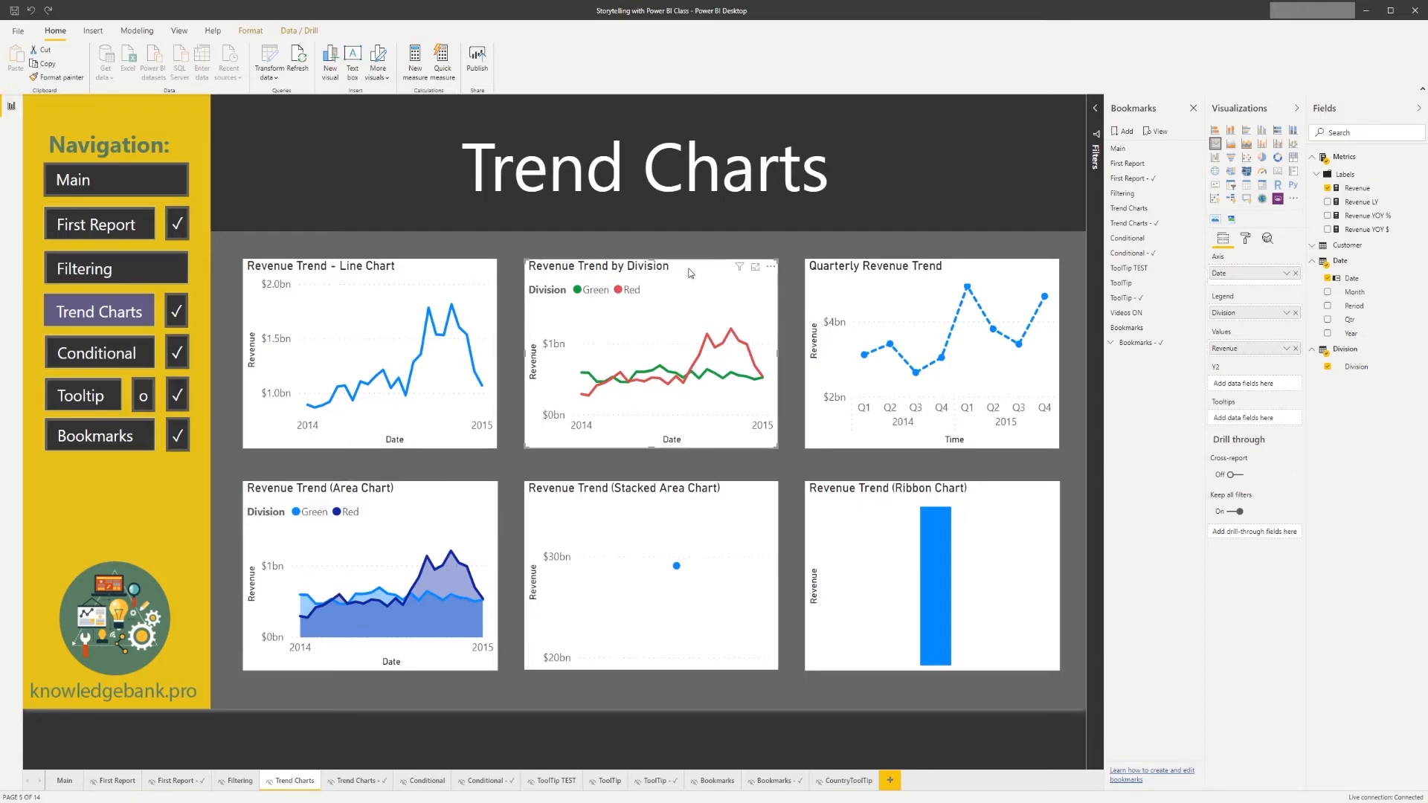
pyautogui.moveTo(701, 314)
pyautogui.click(72, 82)
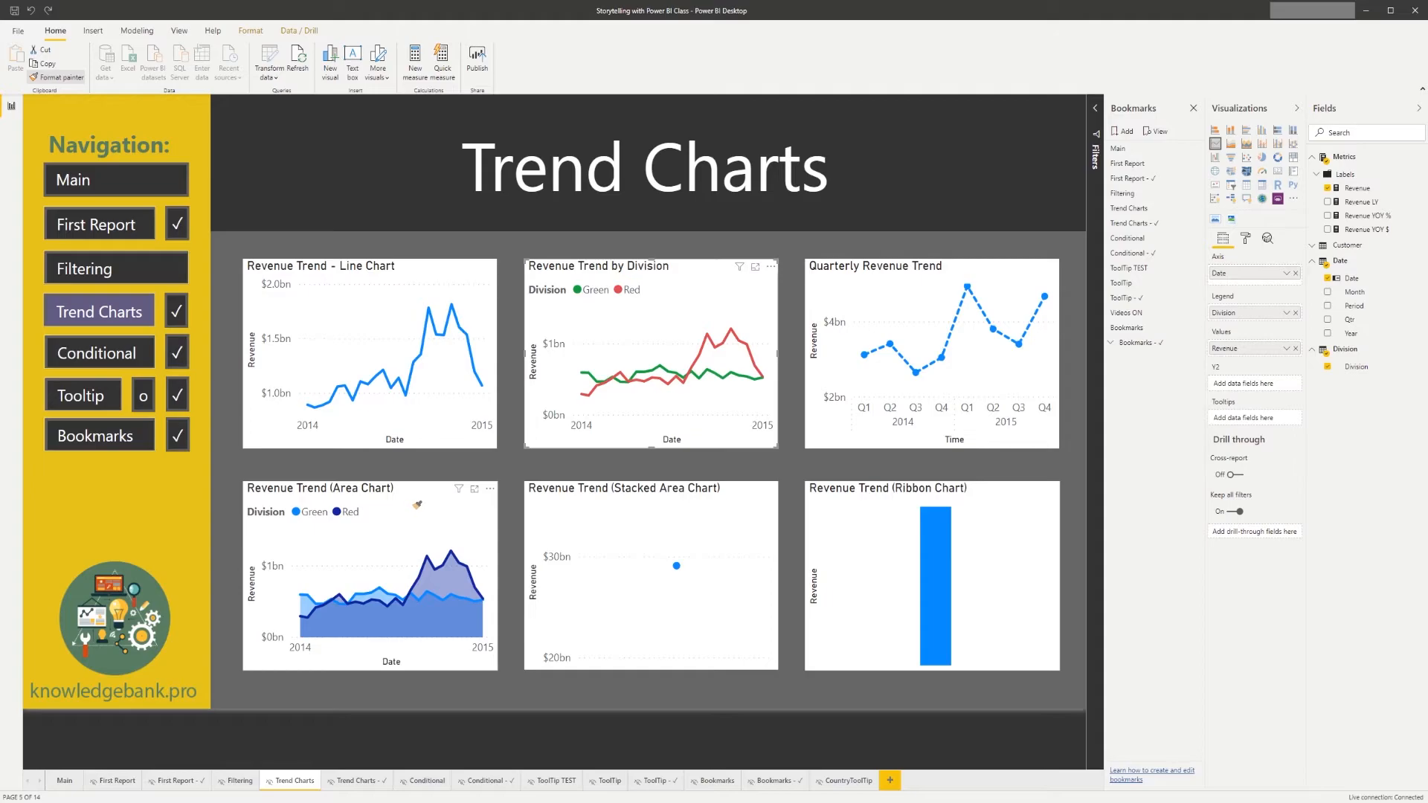
pyautogui.click(418, 505)
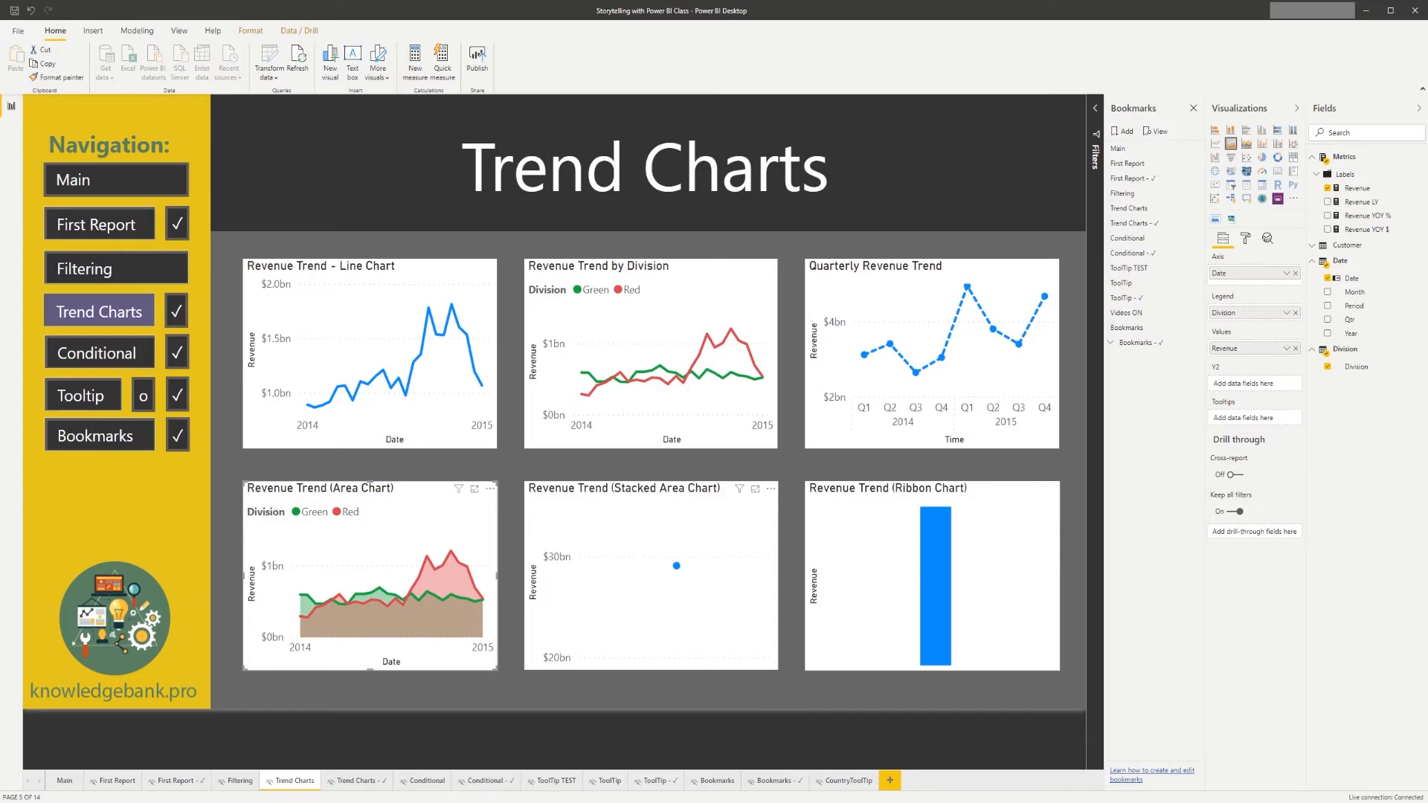
# Add Date as axis and Division as legend to the Stacked Area Chart, and copy the area chart's formatting onto it.
pyautogui.click(659, 498)
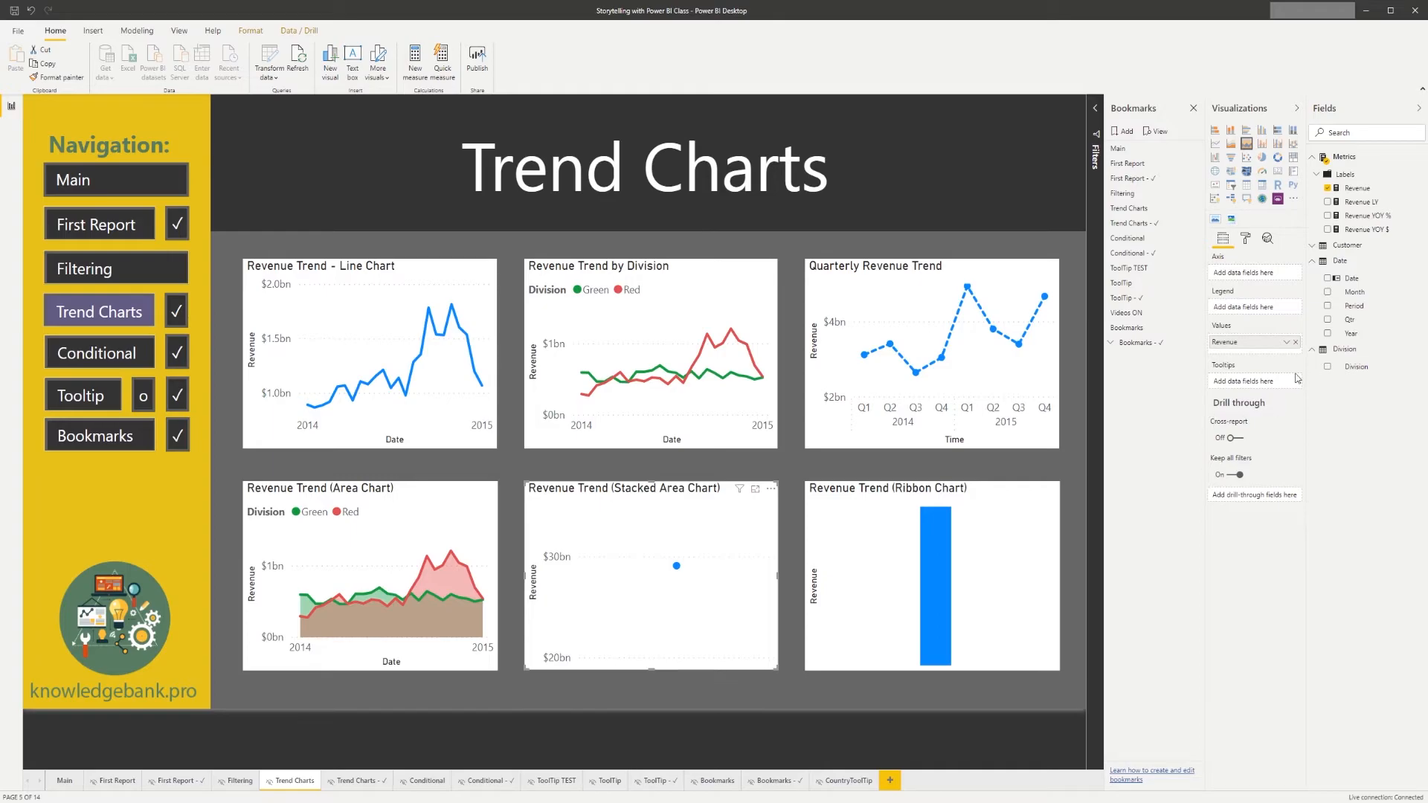
pyautogui.moveTo(1361, 283); pyautogui.dragTo(1255, 278)
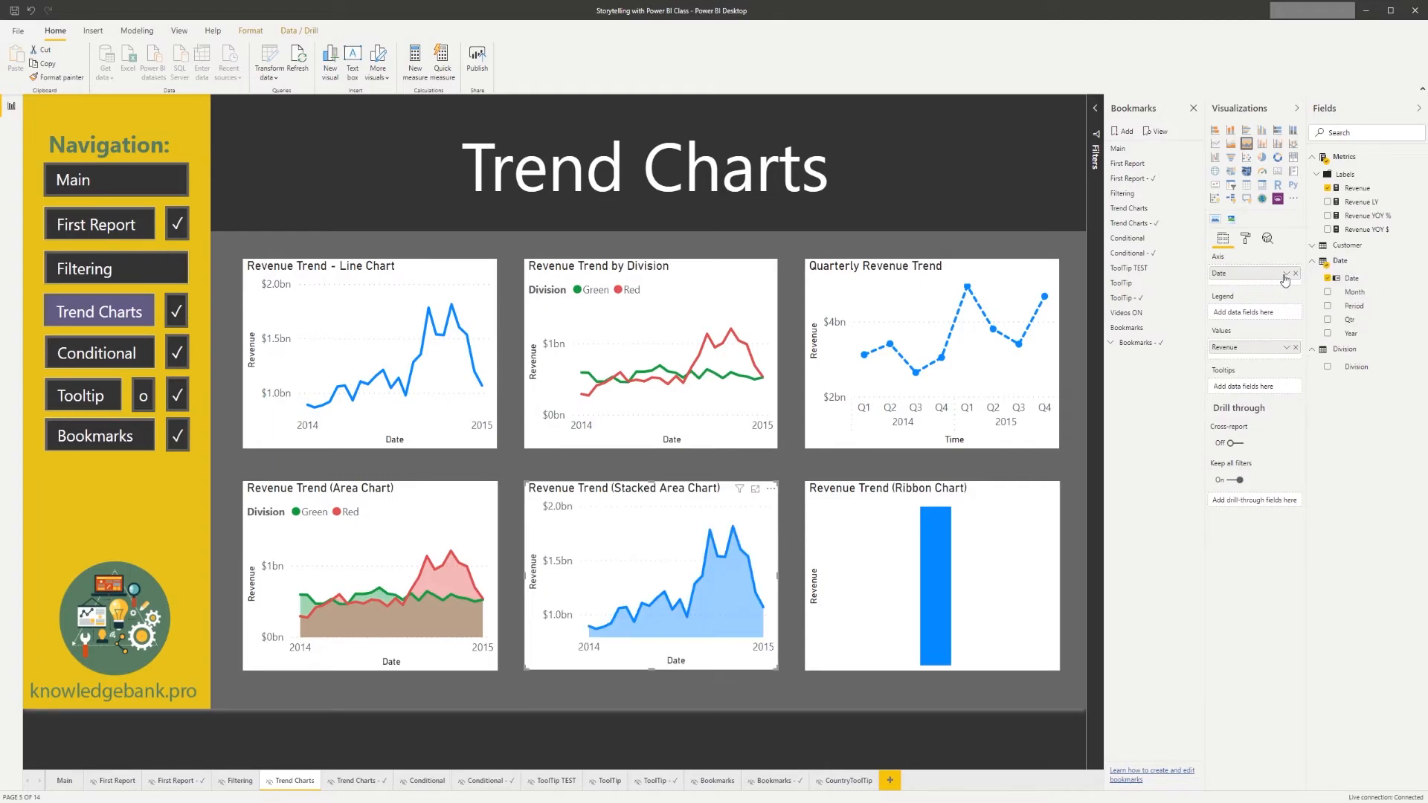
pyautogui.moveTo(1365, 369); pyautogui.dragTo(1274, 324)
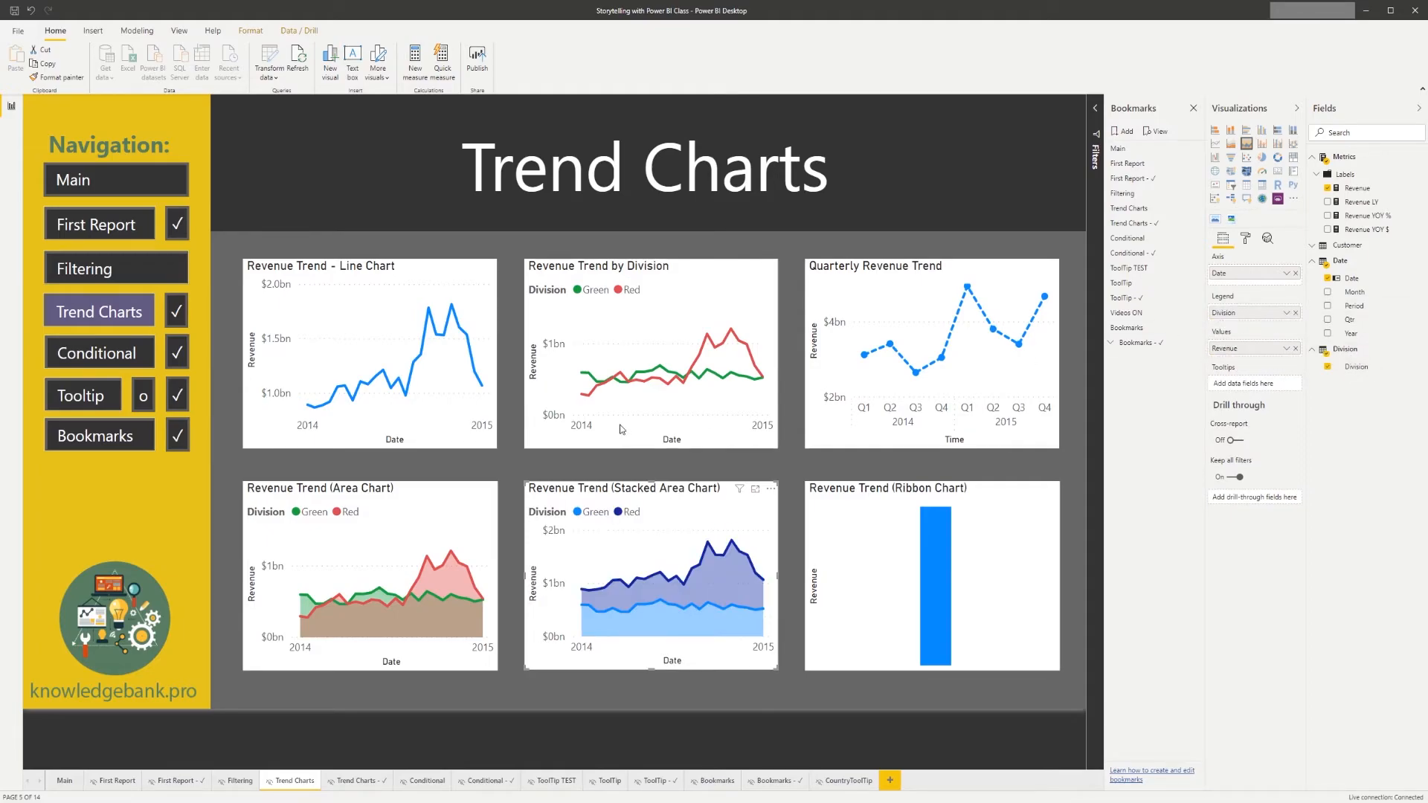
pyautogui.click(434, 491)
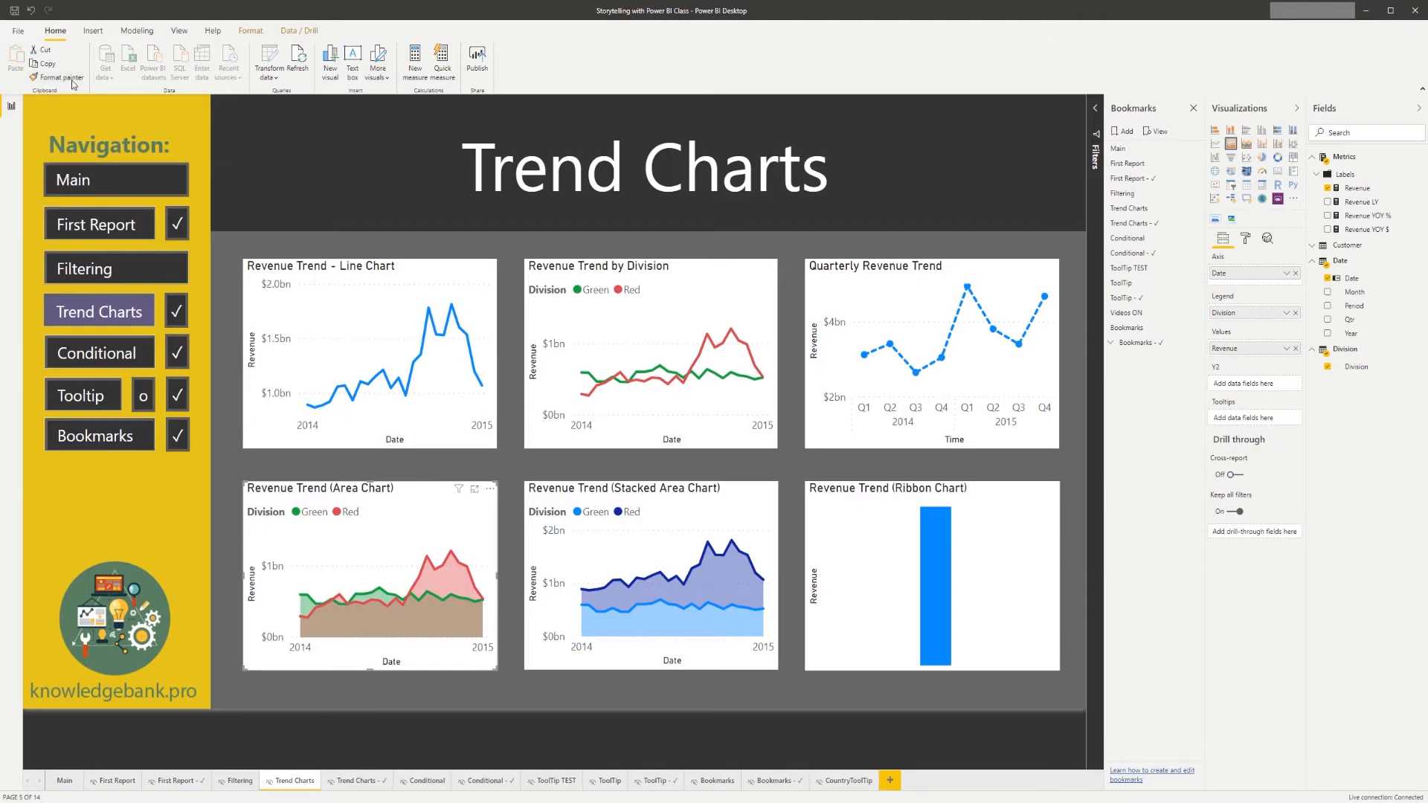
pyautogui.click(720, 498)
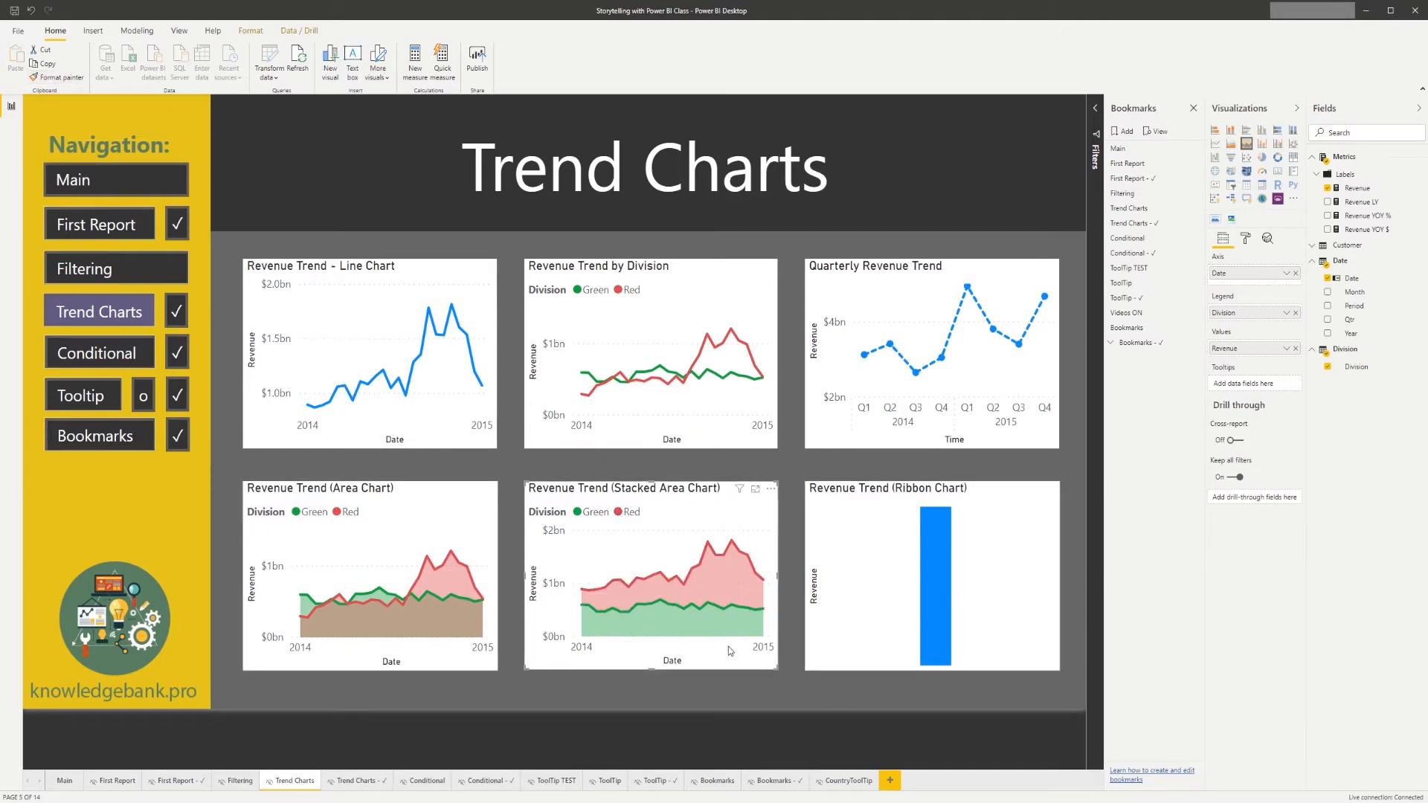
# Compare the Green and Red data points across the stacked area, area and Revenue Trend by Division charts.
pyautogui.moveTo(659, 595)
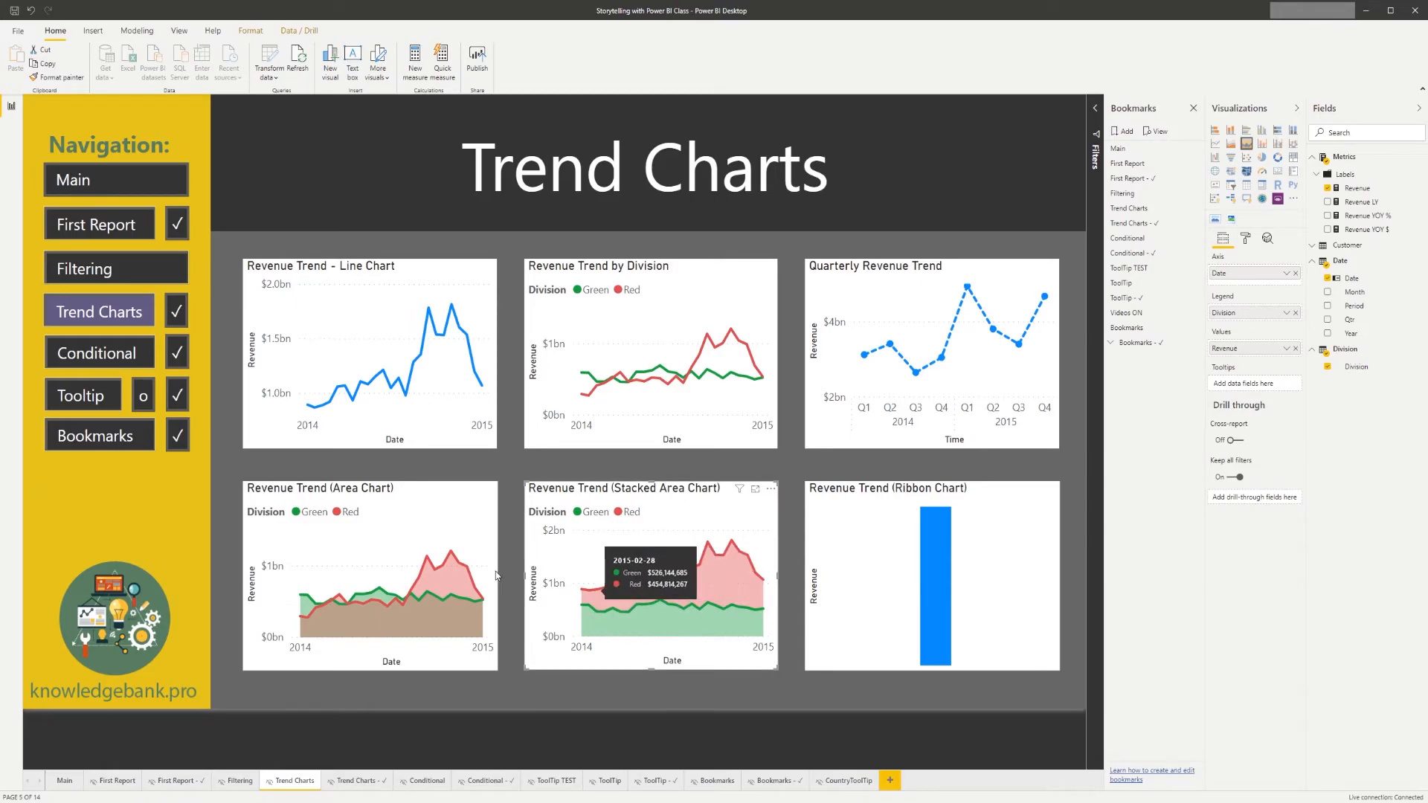
pyautogui.click(404, 498)
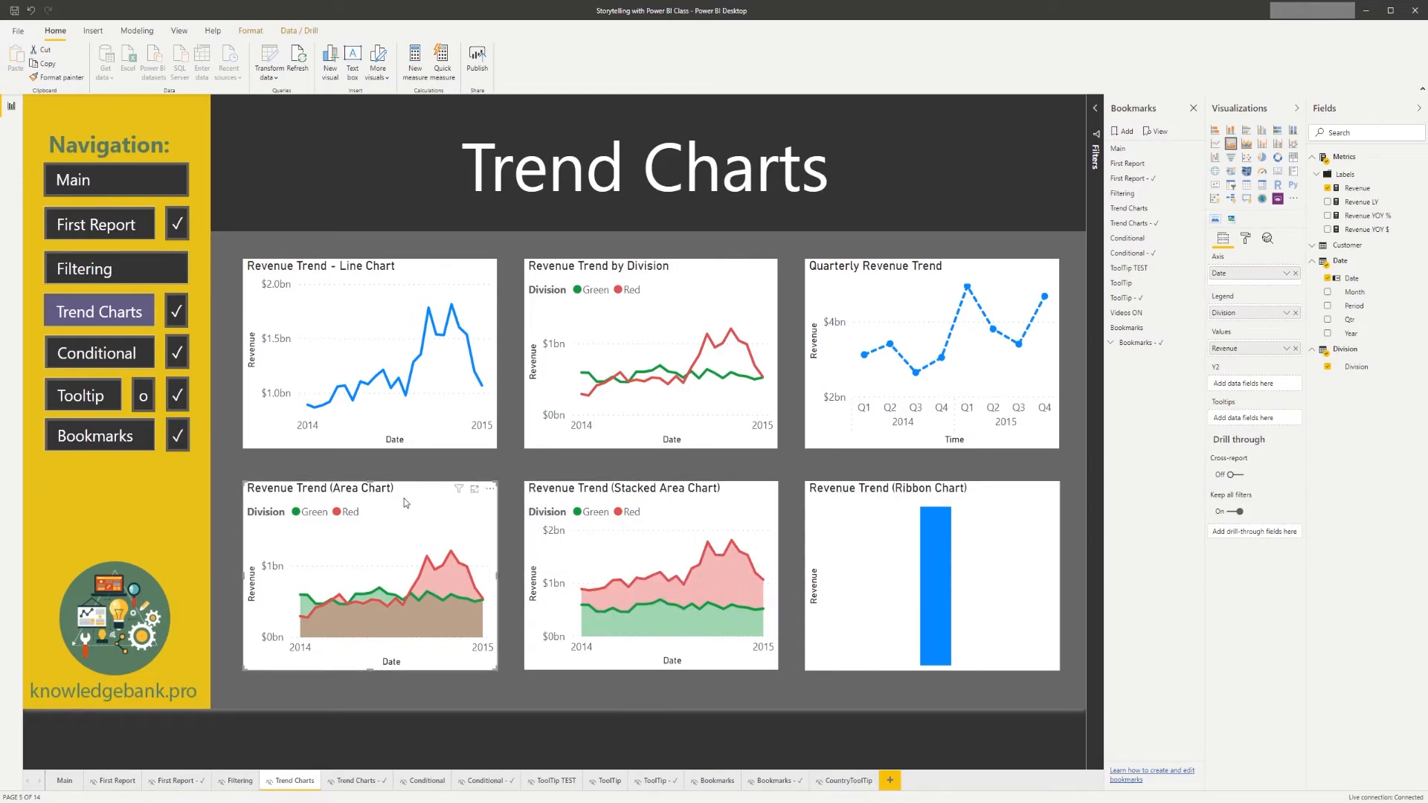
pyautogui.click(696, 272)
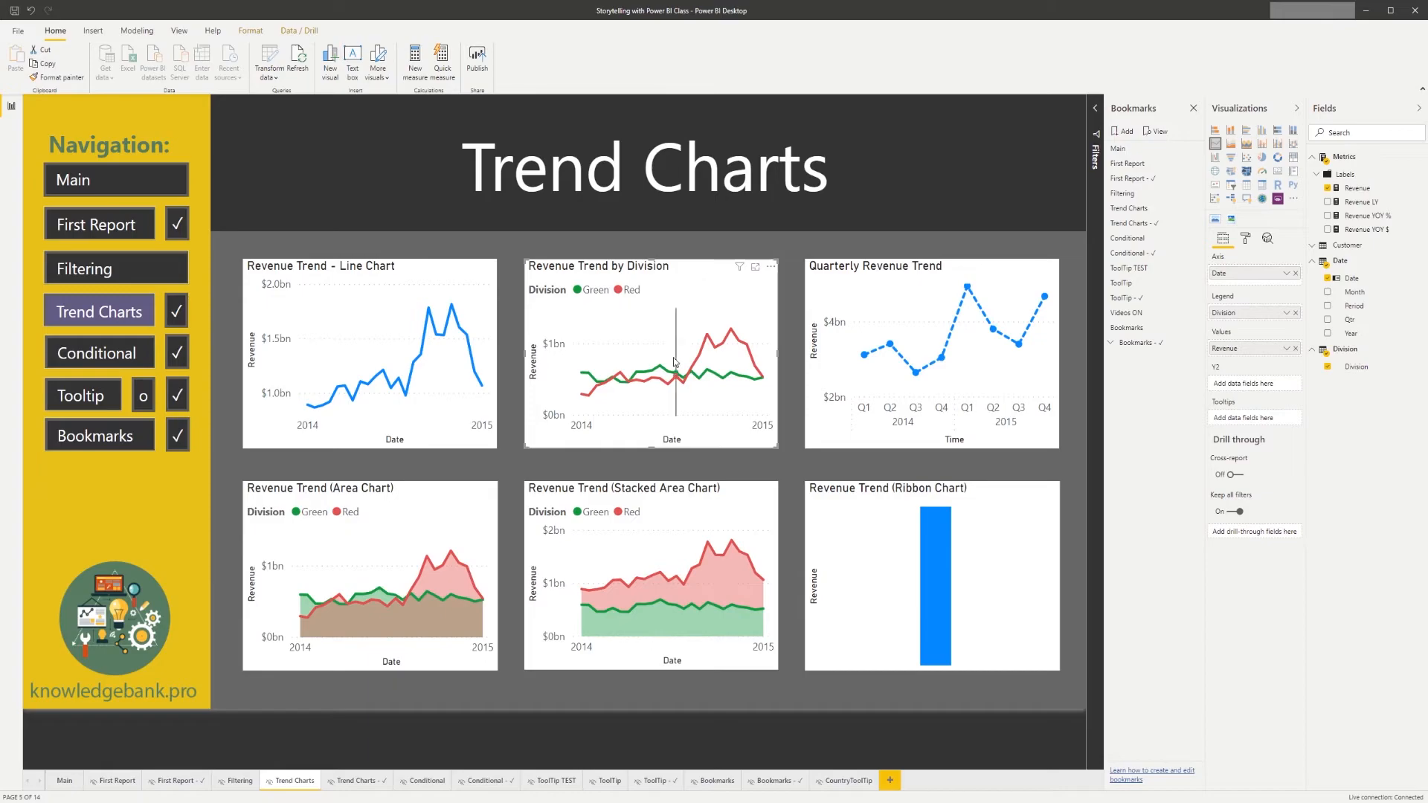
pyautogui.moveTo(736, 367)
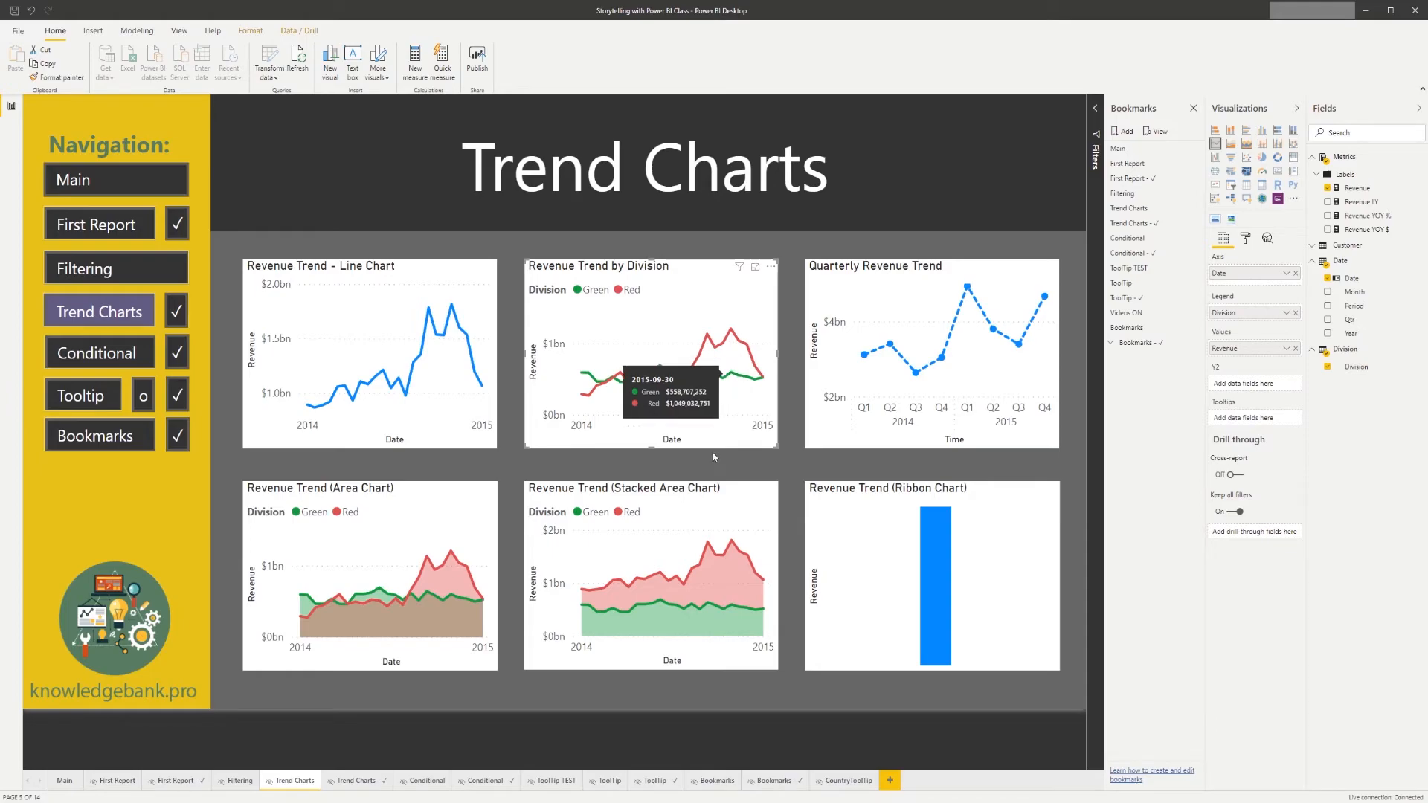
pyautogui.click(705, 492)
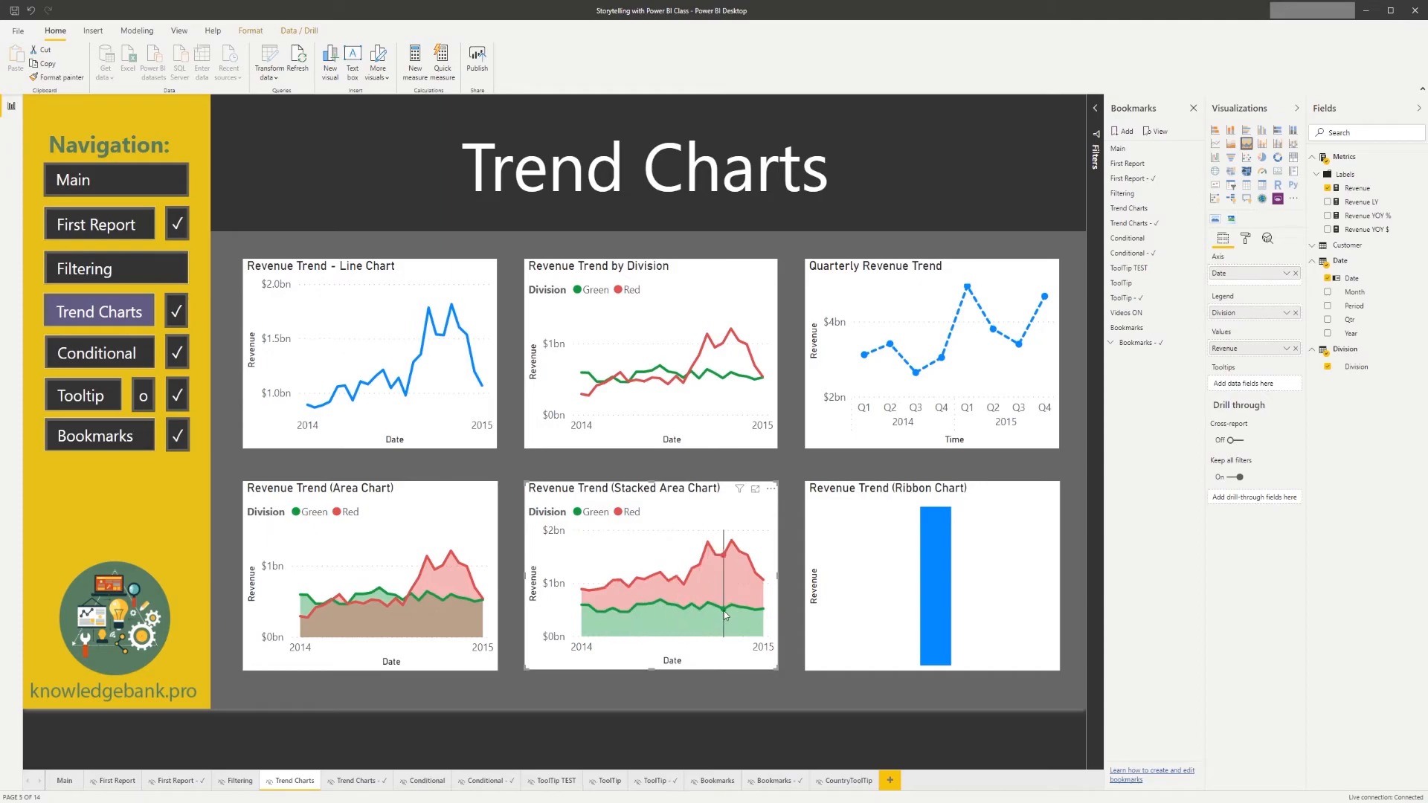
pyautogui.moveTo(729, 612)
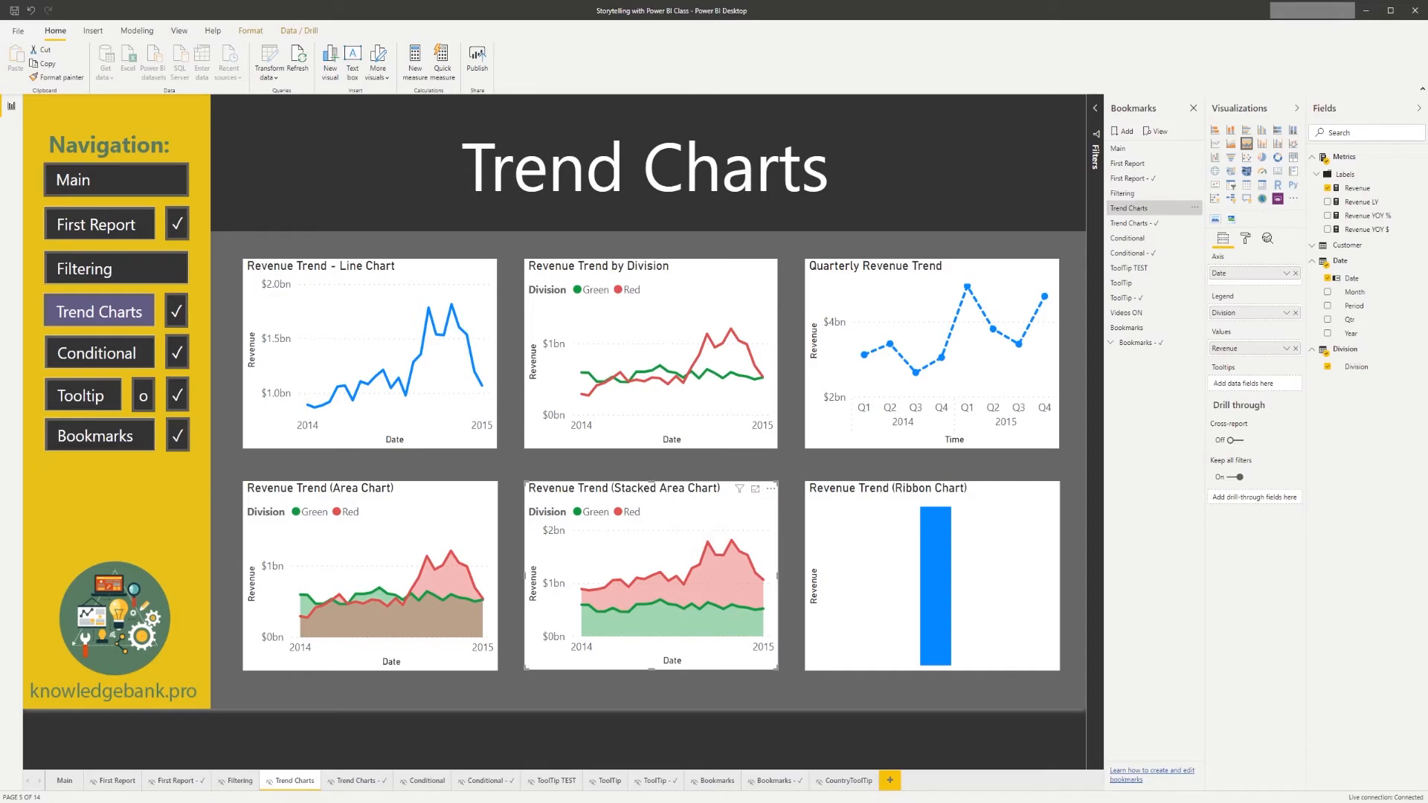
# Add Date as axis and Division as legend to the Ribbon Chart, and copy the stacked area chart's formatting onto it.
pyautogui.click(953, 492)
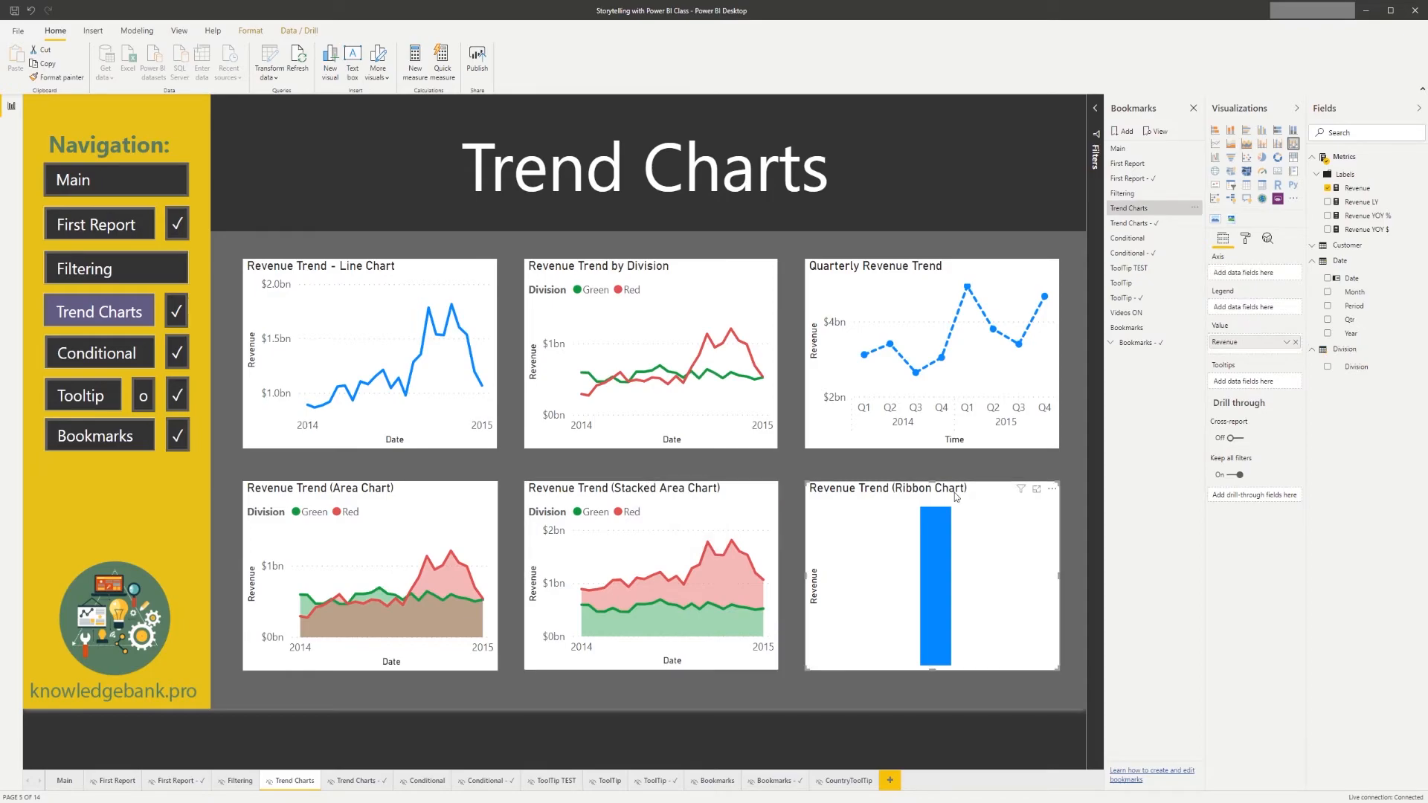
pyautogui.moveTo(1347, 278); pyautogui.dragTo(1244, 274)
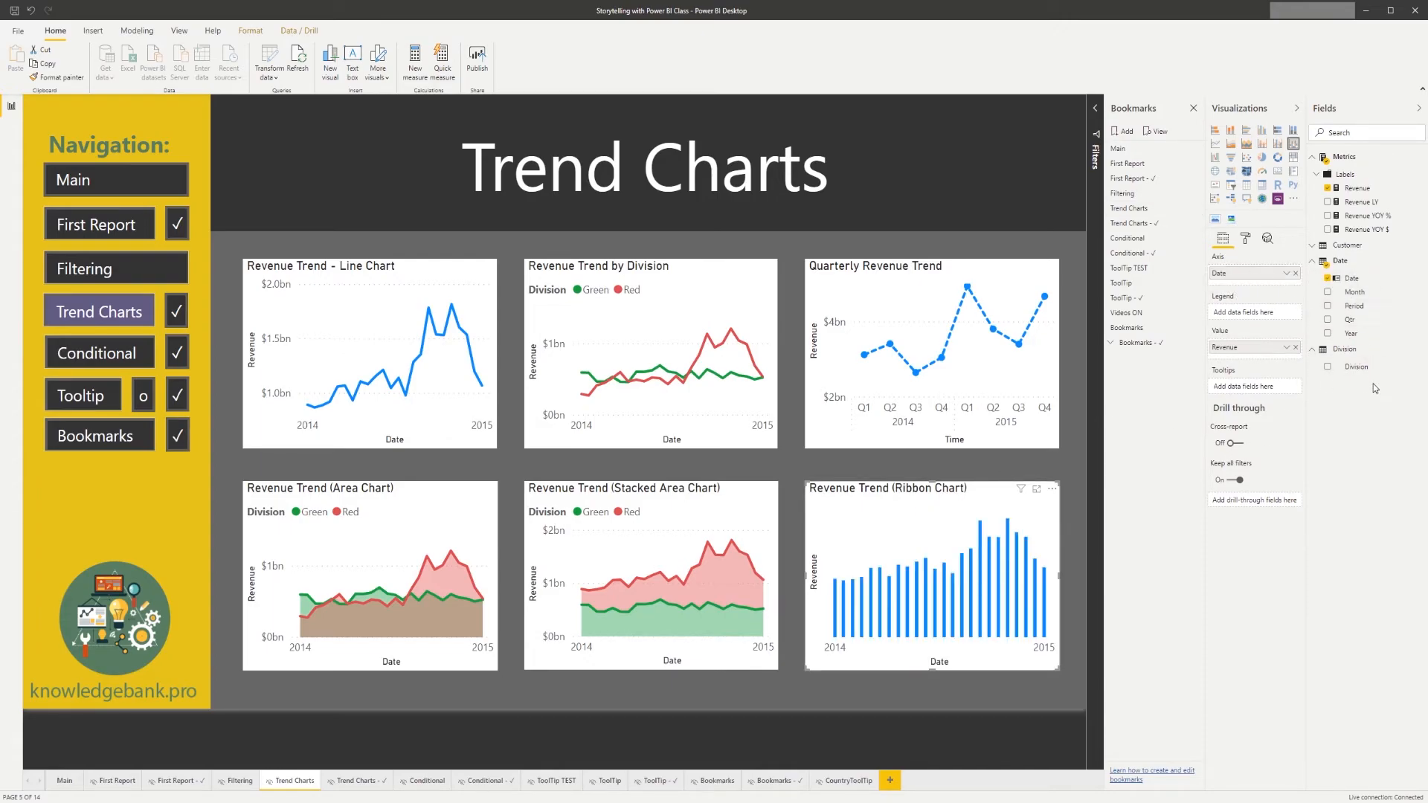
pyautogui.moveTo(1354, 372); pyautogui.dragTo(1249, 319)
pyautogui.click(616, 491)
pyautogui.click(57, 76)
pyautogui.click(949, 504)
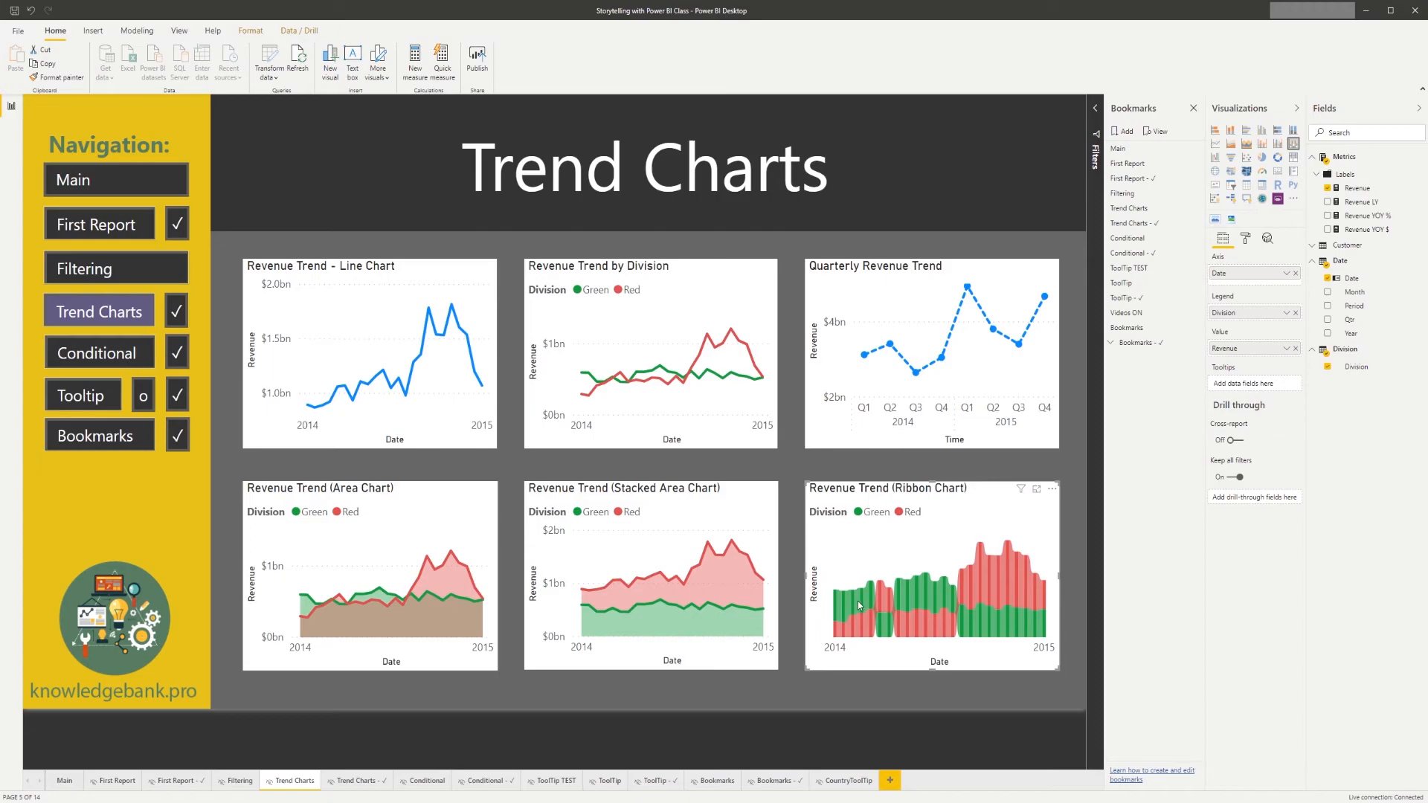
pyautogui.moveTo(1014, 595)
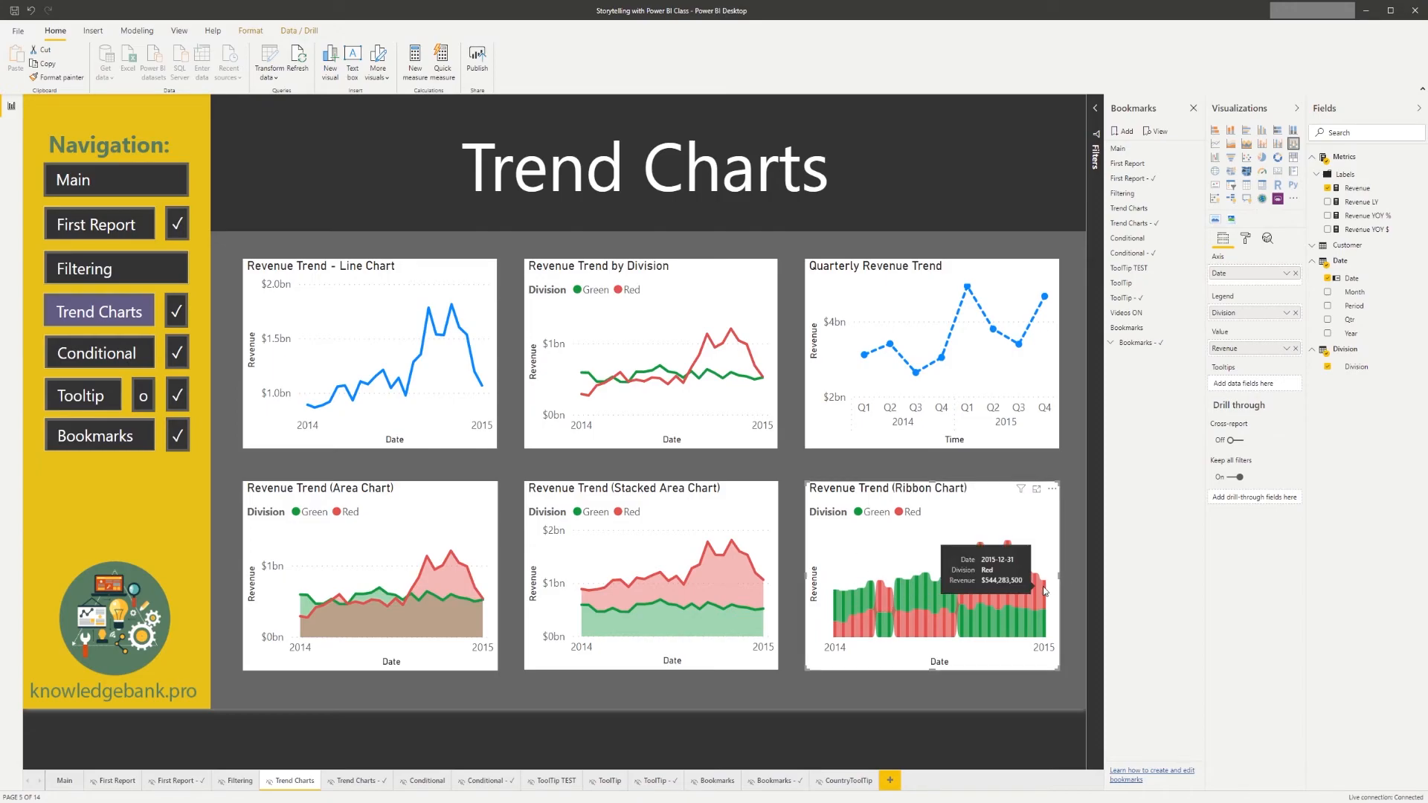
# Convert the Revenue Trend - Line Chart visual into a line and clustered column chart.
pyautogui.moveTo(959, 604)
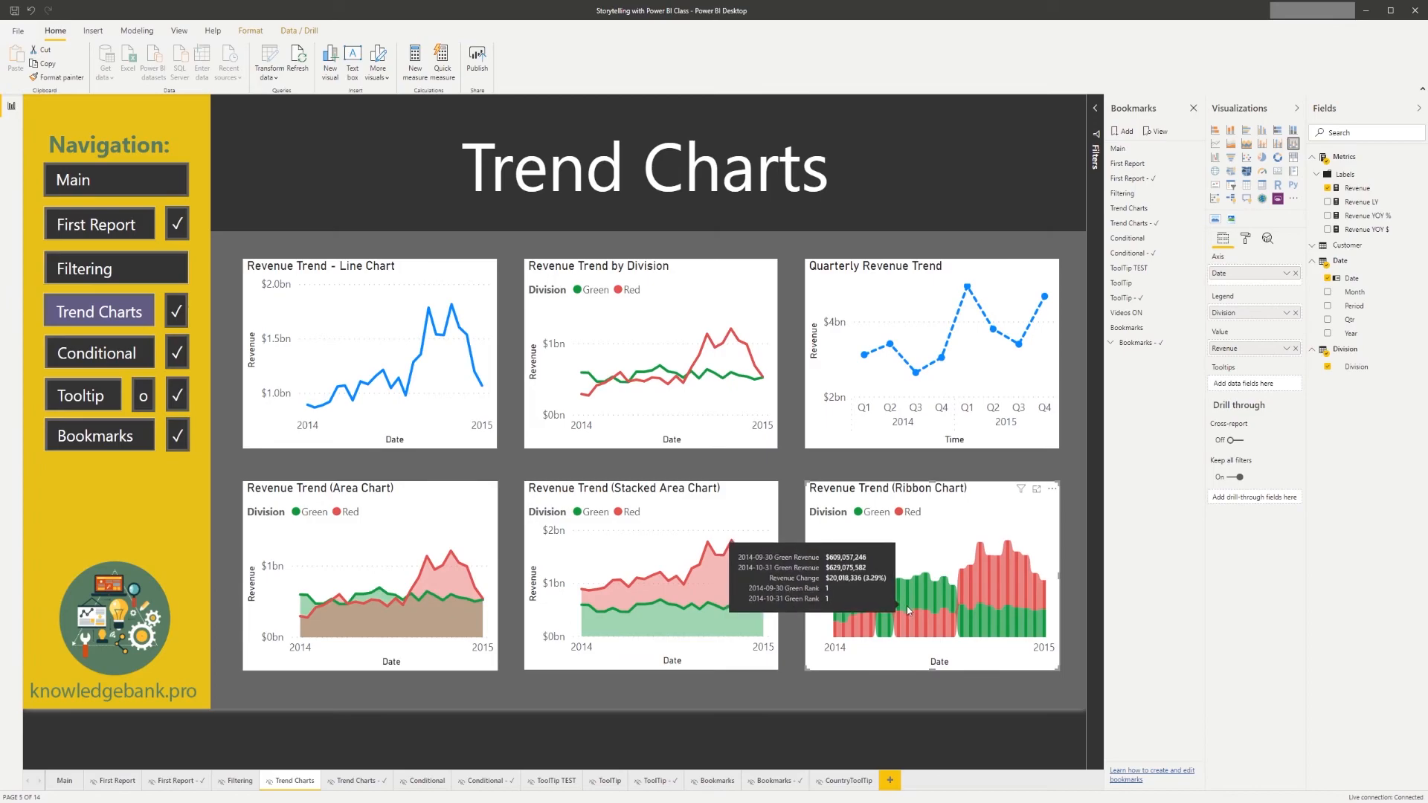
pyautogui.moveTo(907, 608)
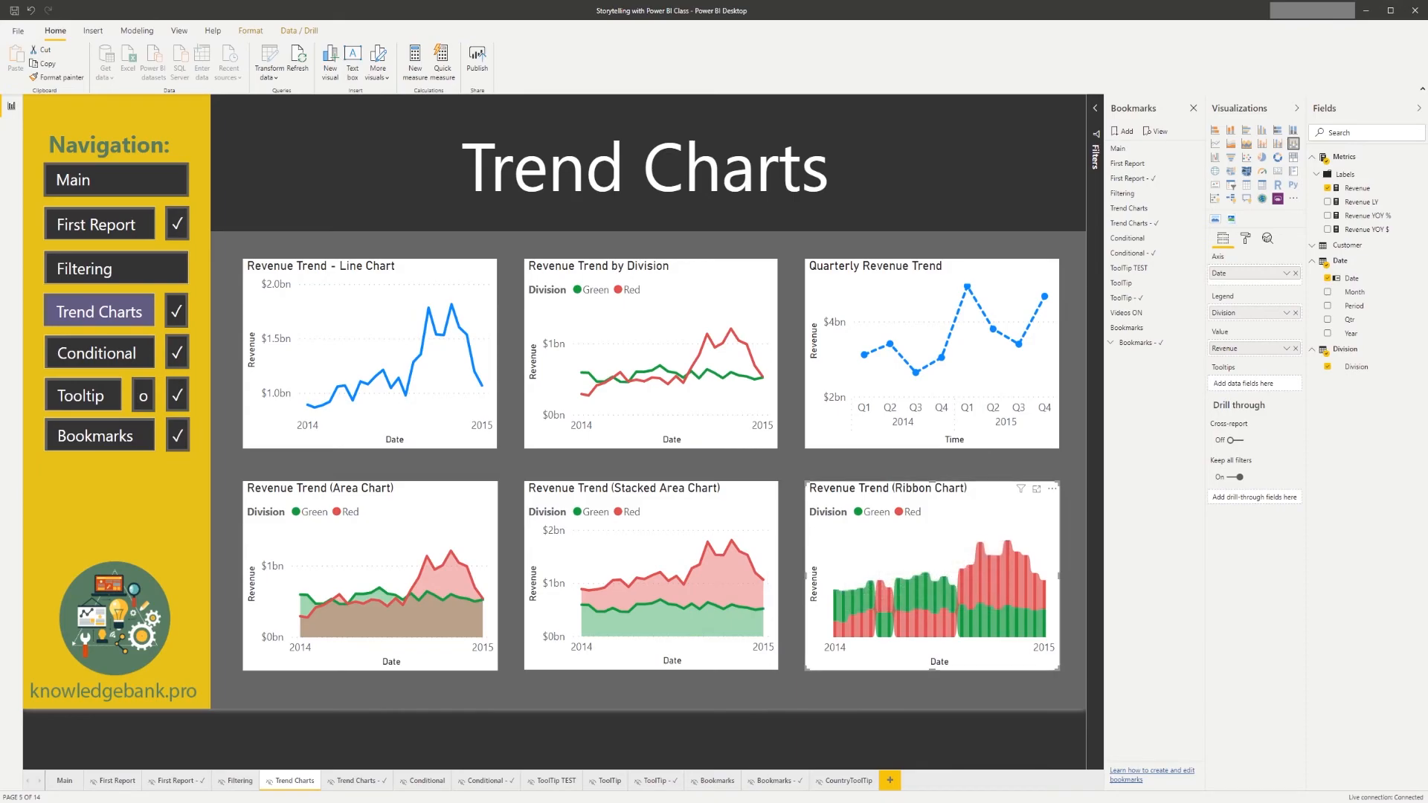
pyautogui.click(370, 353)
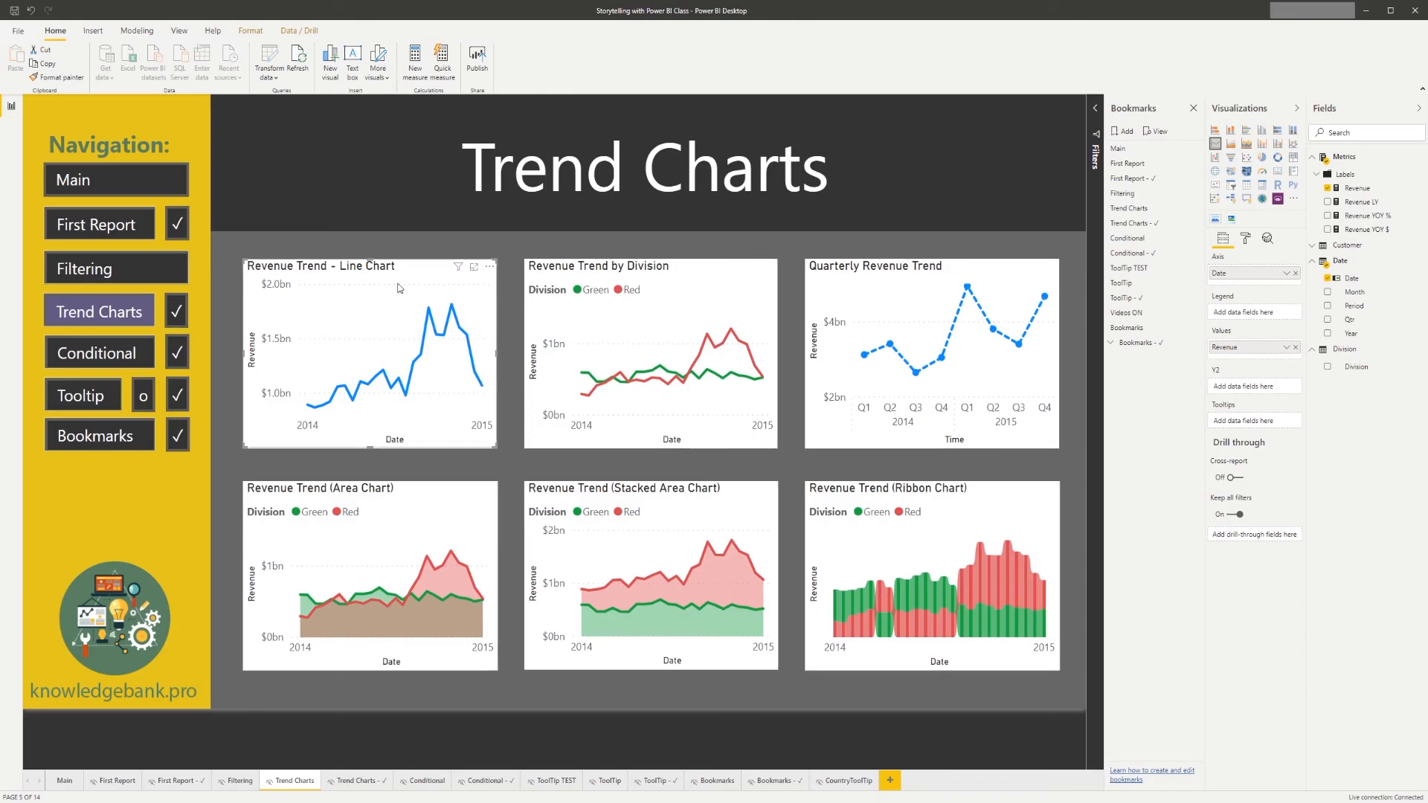
pyautogui.moveTo(446, 365)
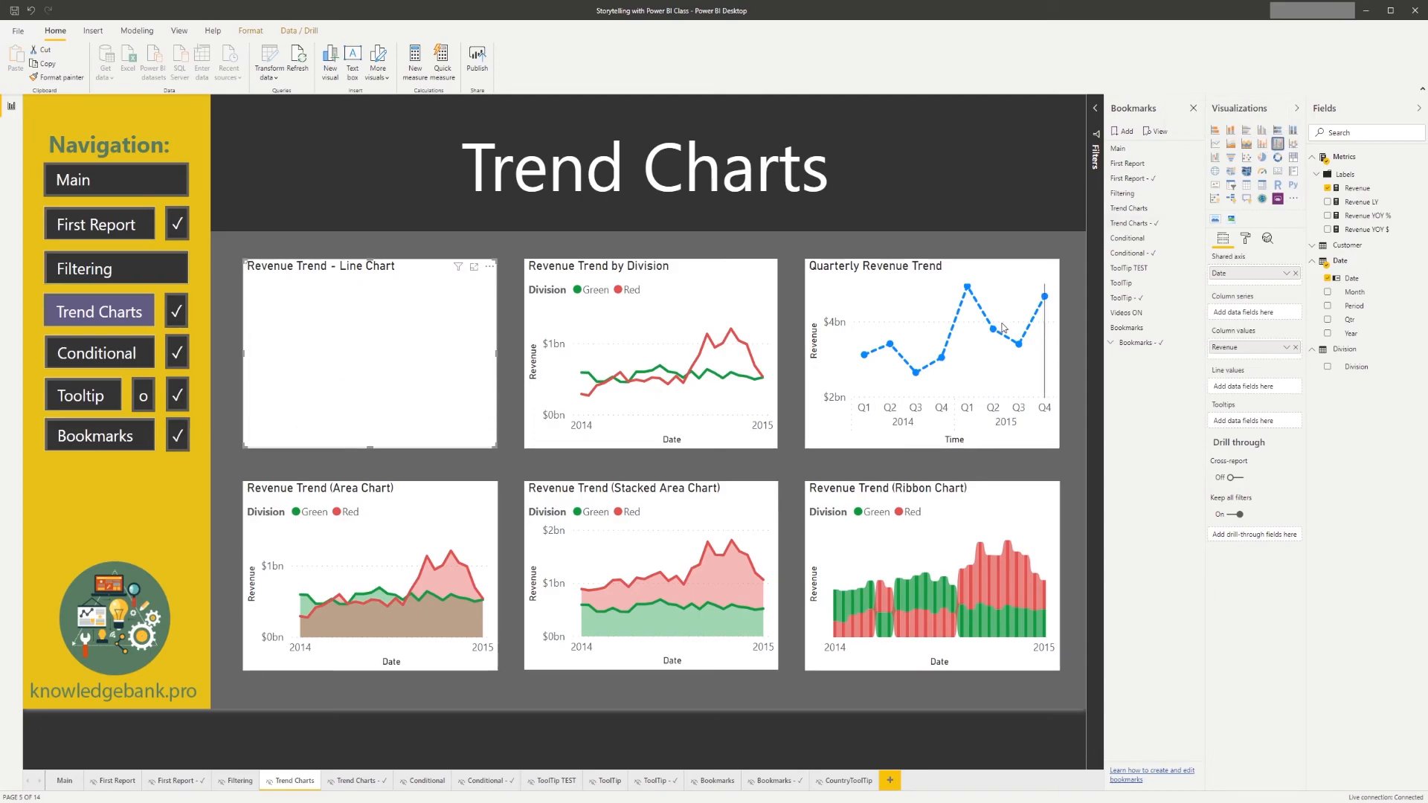
pyautogui.click(1278, 145)
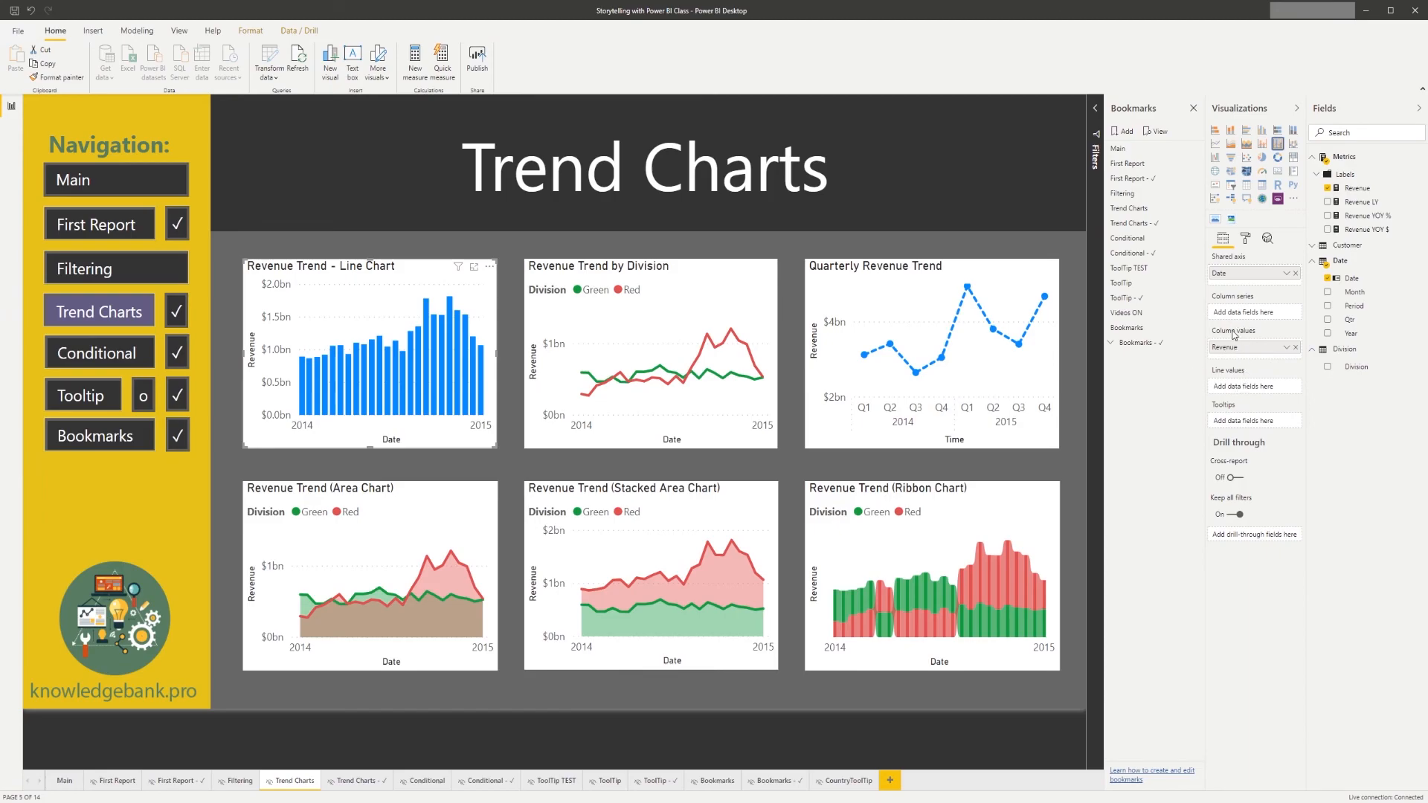
# Try moving Revenue from the column values to the line values of the combo chart, and undo the move.
pyautogui.moveTo(1247, 346); pyautogui.dragTo(1246, 388)
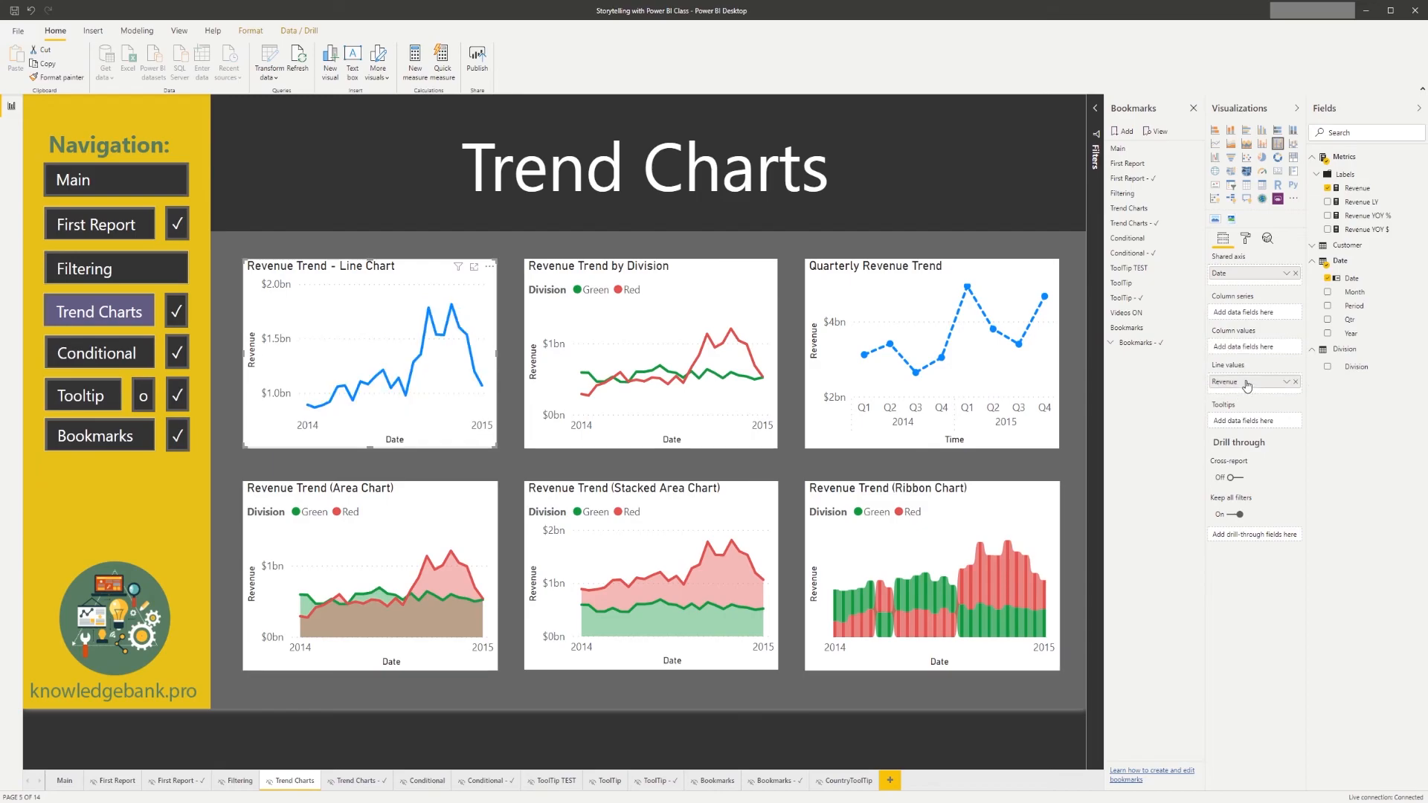
pyautogui.hotkey('ctrl', 'z')
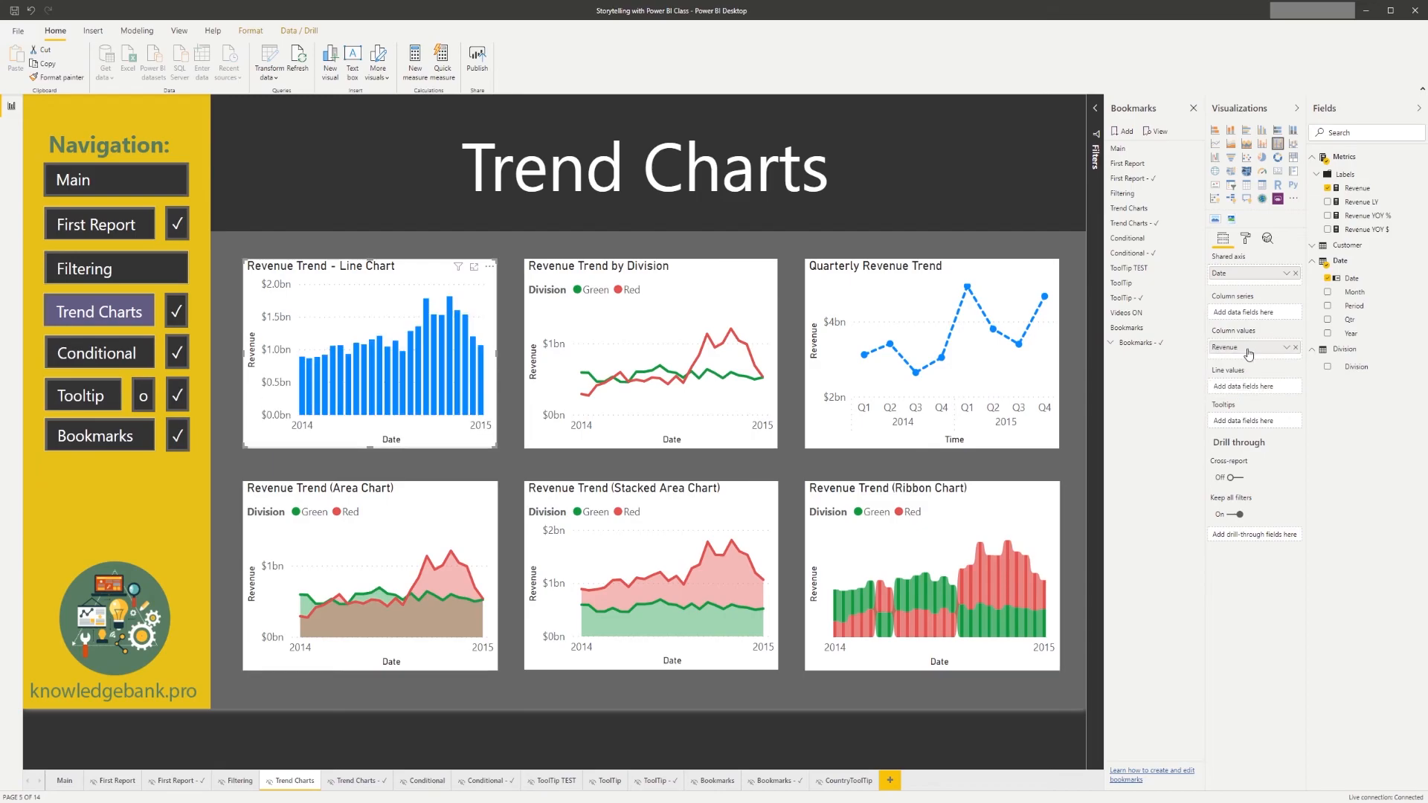
pyautogui.moveTo(1247, 347)
pyautogui.mouseDown()
pyautogui.moveTo(1253, 389)
pyautogui.moveTo(1253, 352)
pyautogui.mouseUp()
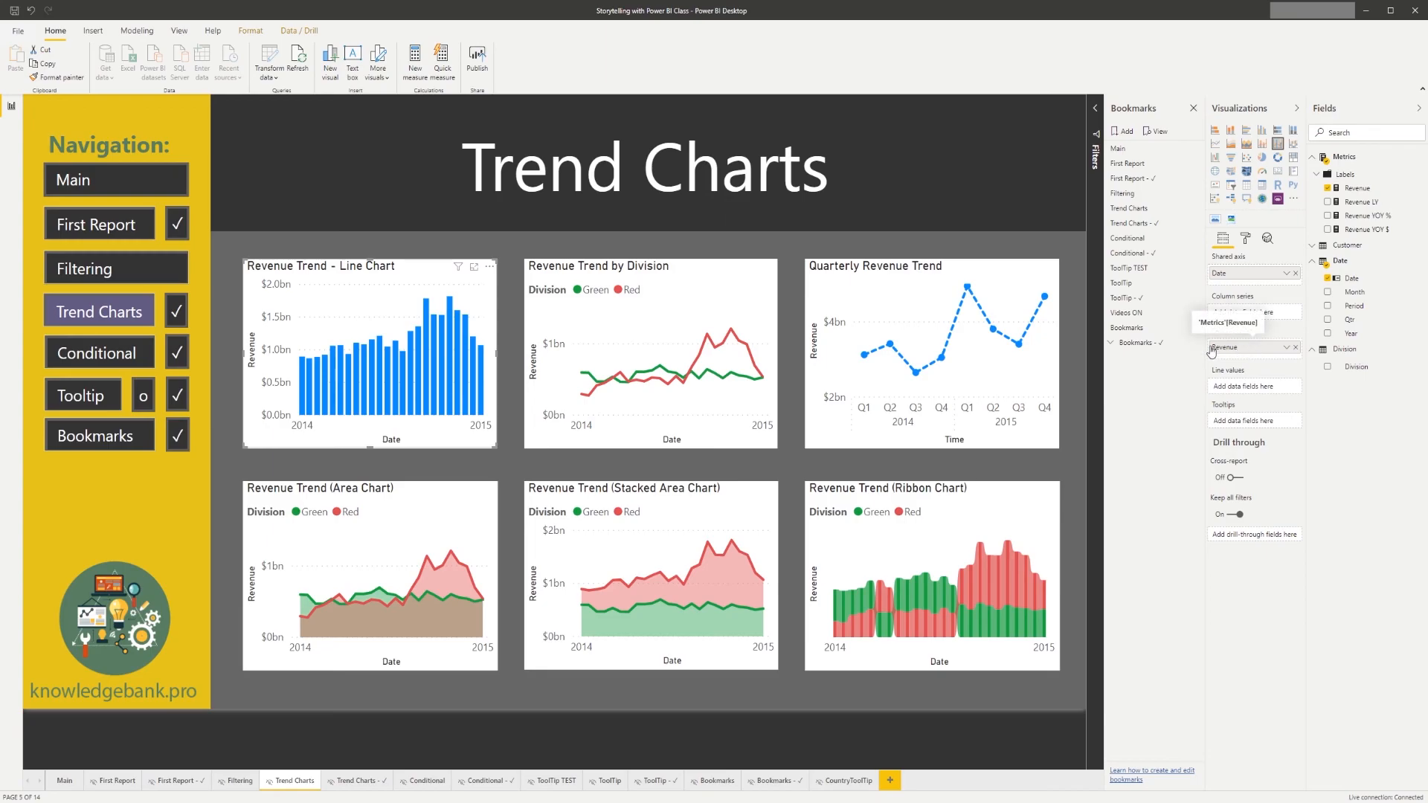
# Add Revenue LY as the line values of the combo chart, alongside the Revenue columns.
pyautogui.moveTo(1360, 201); pyautogui.dragTo(1276, 388)
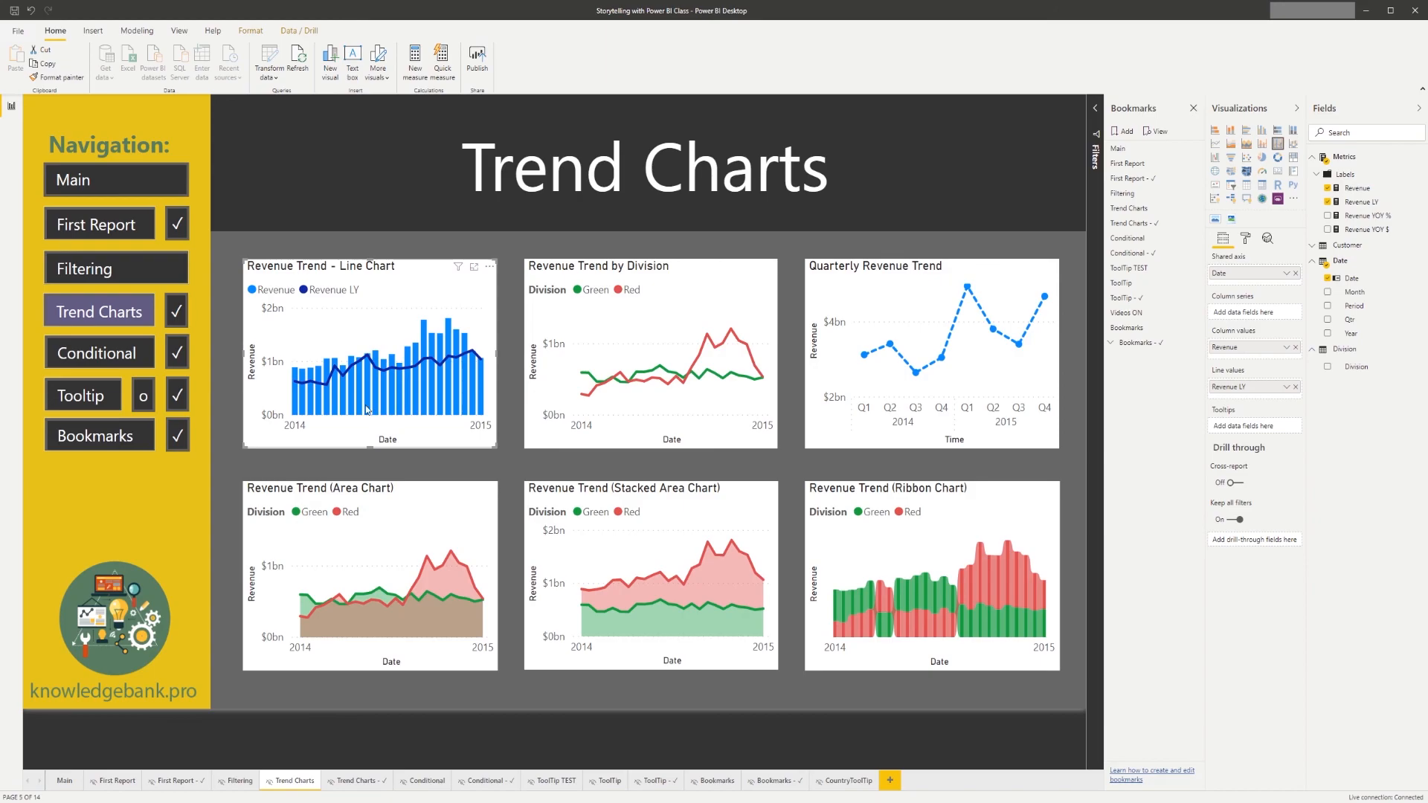
pyautogui.moveTo(457, 403)
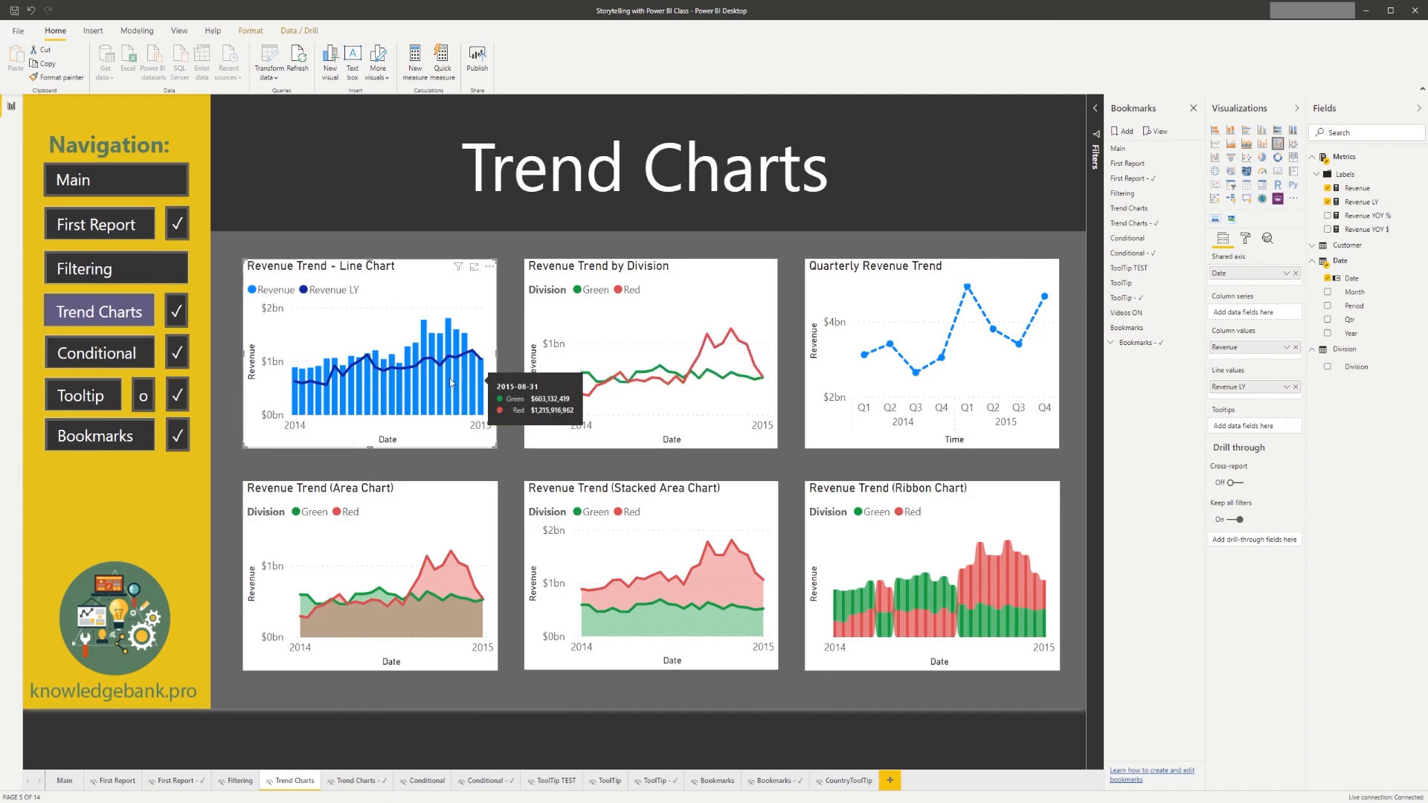
# View the completed Trend Charts page for comparison, and return to the working Trend Charts page.
pyautogui.click(174, 316)
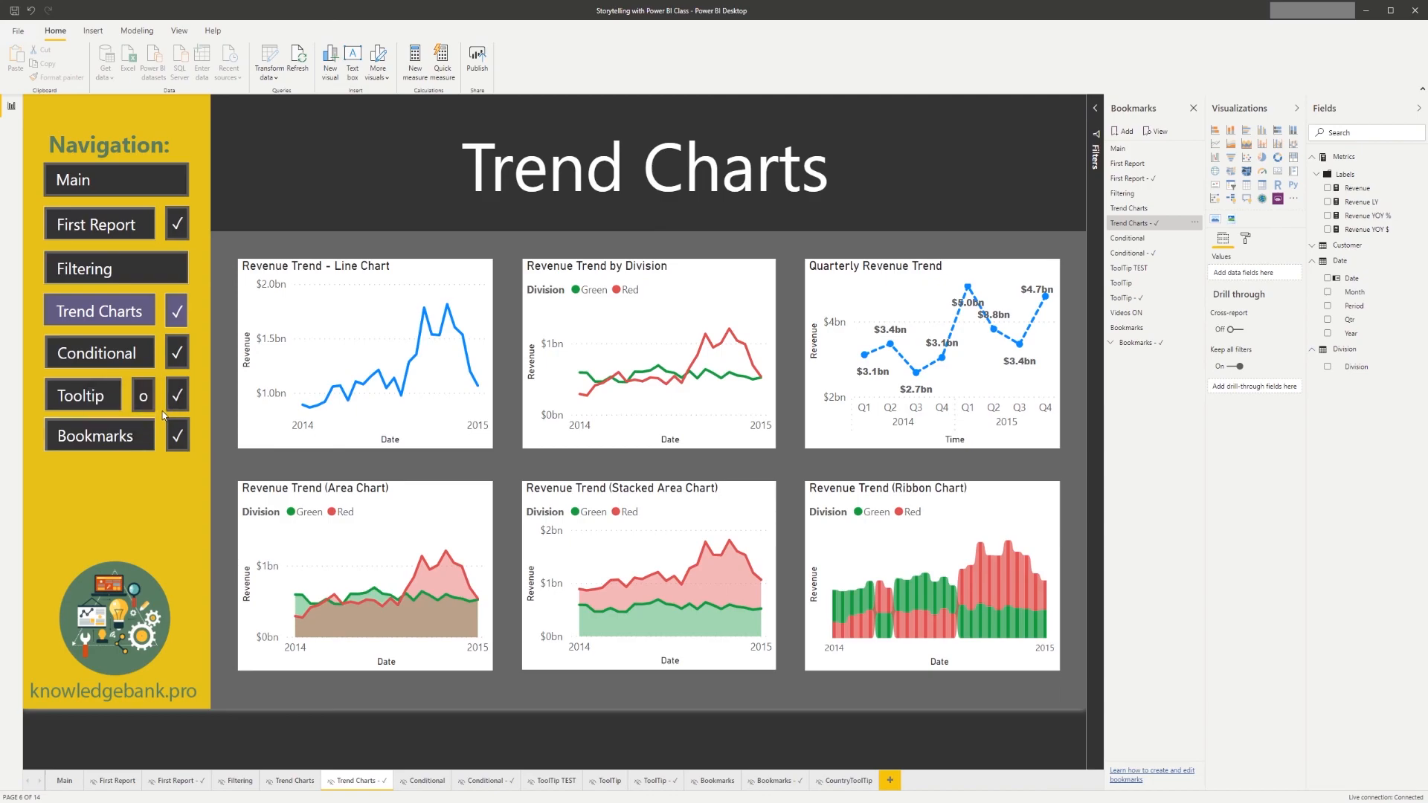
pyautogui.click(136, 327)
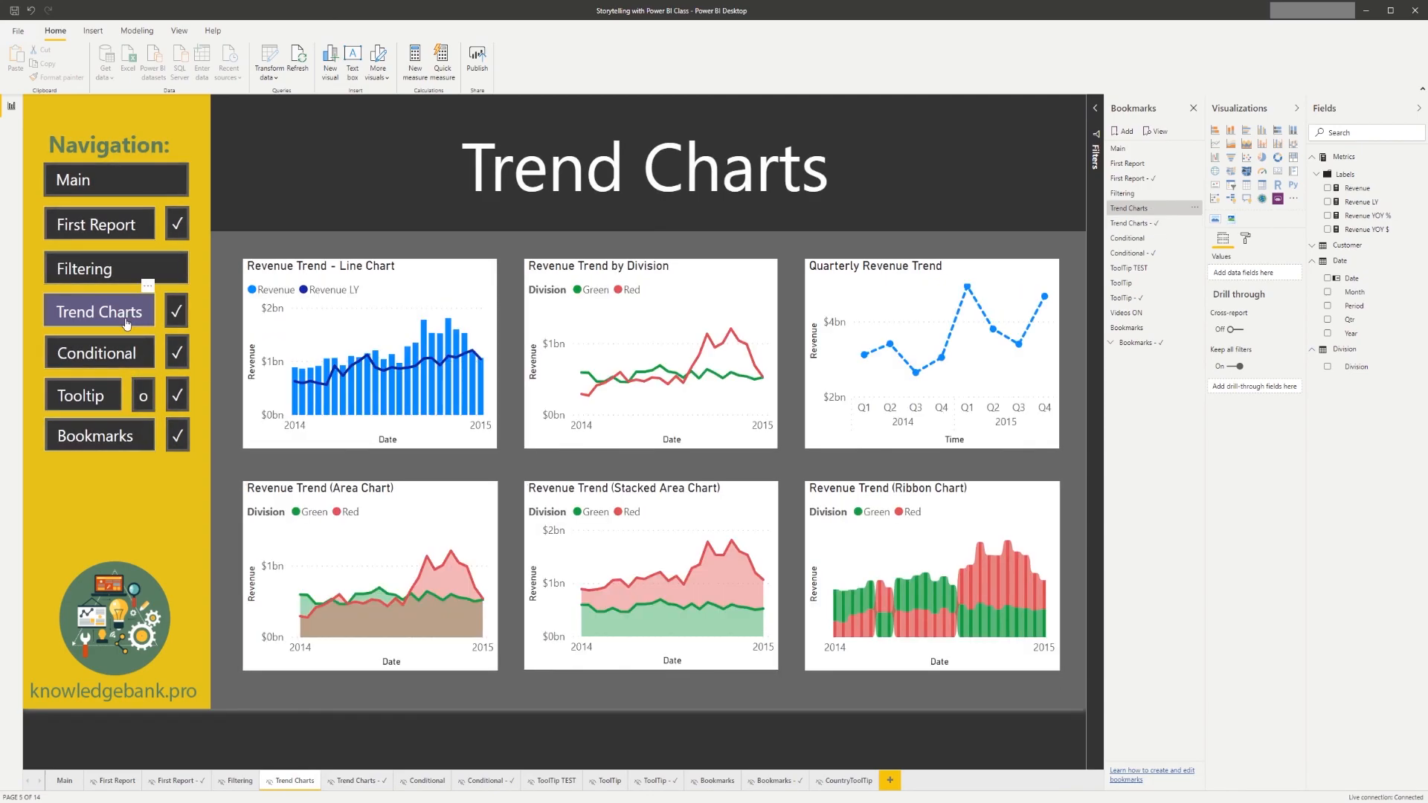